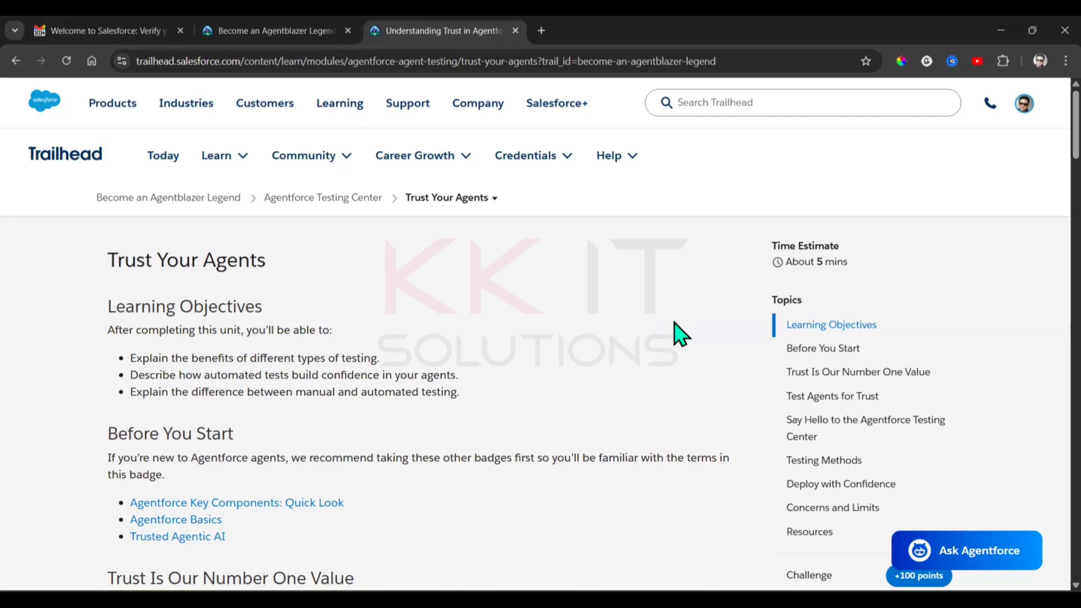
- Answer the first Trust Your Agents quiz question, on performance testing, with "It runs many tests at one time."
{"action": "triple_click", "coordinate": [135, 259]}
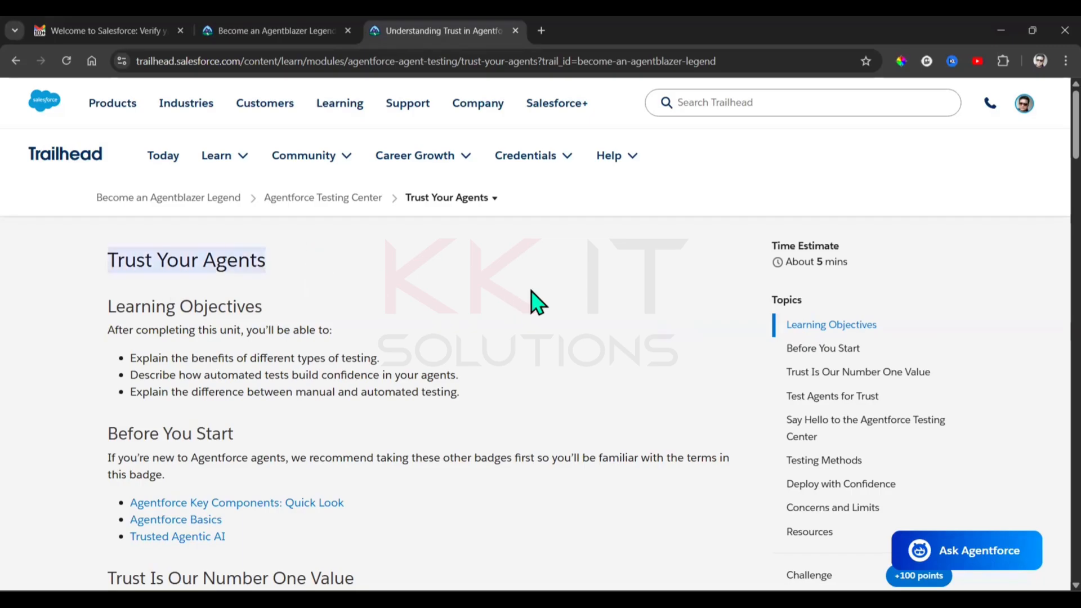
{"action": "left_click", "coordinate": [538, 301]}
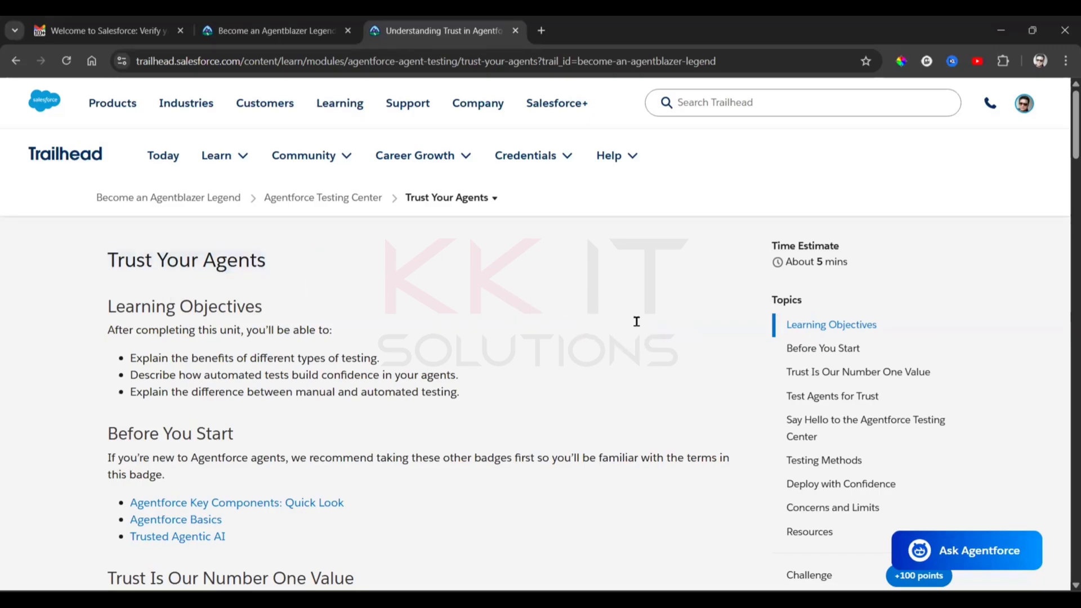
{"action": "scroll", "coordinate": [635, 332], "scroll_direction": "down", "scroll_amount": 15}
{"action": "scroll", "coordinate": [642, 335], "scroll_direction": "down", "scroll_amount": 20}
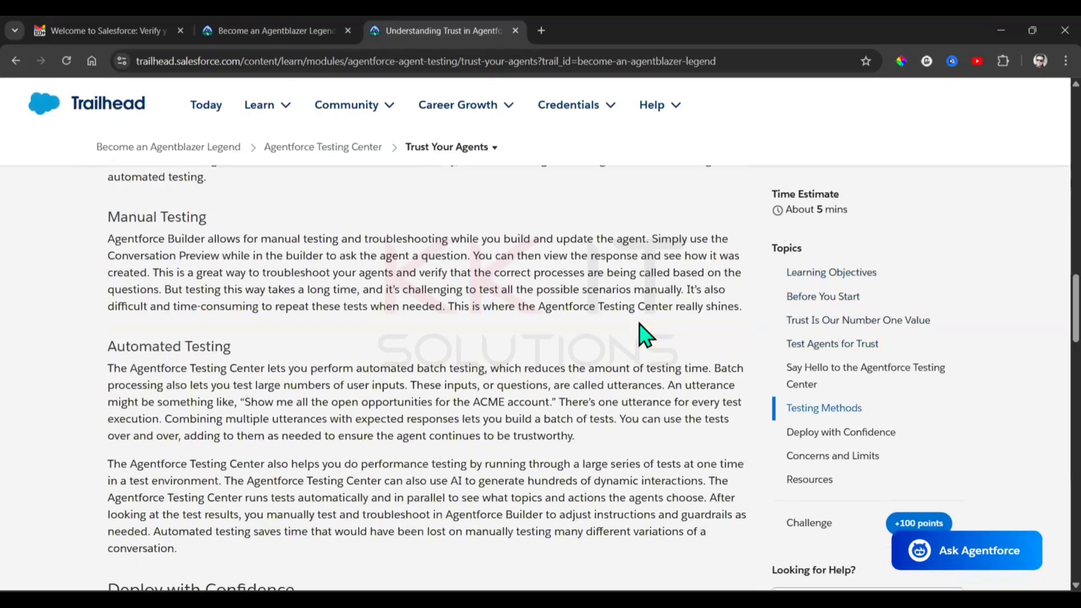
{"action": "scroll", "coordinate": [642, 335], "scroll_direction": "down", "scroll_amount": 7}
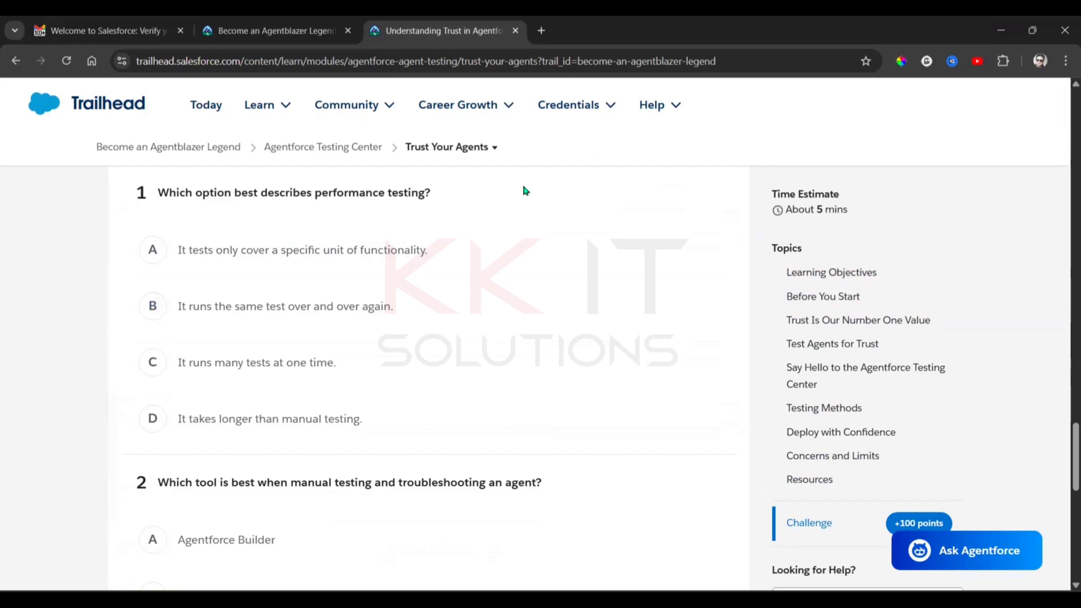
{"action": "left_click", "coordinate": [173, 372]}
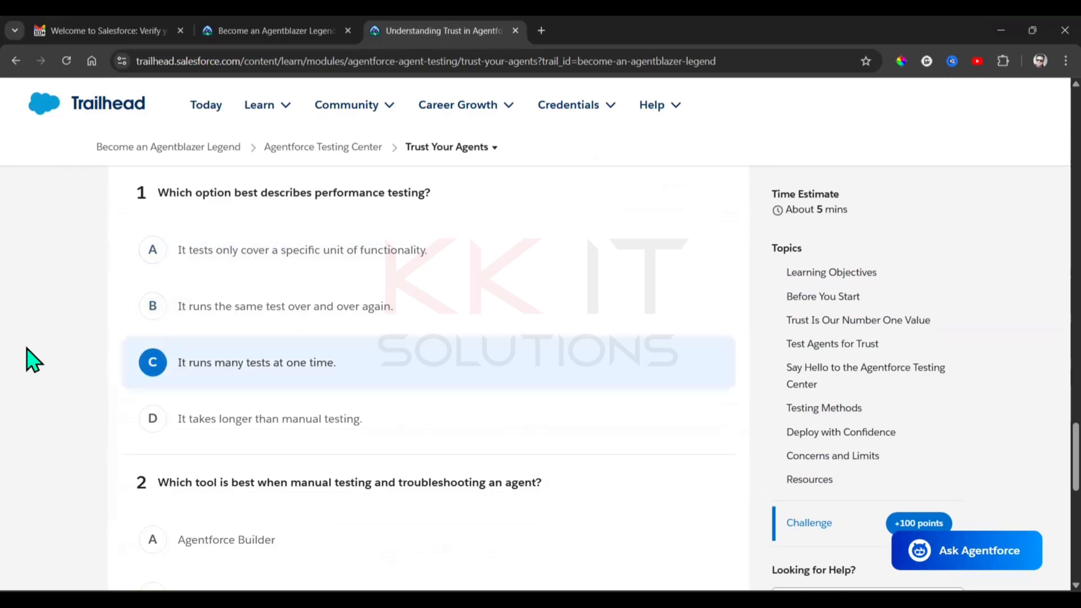
- Answer the second quiz question, on manual testing and troubleshooting, with Agentforce Builder and submit the quiz
{"action": "scroll", "coordinate": [36, 351], "scroll_direction": "down", "scroll_amount": 5}
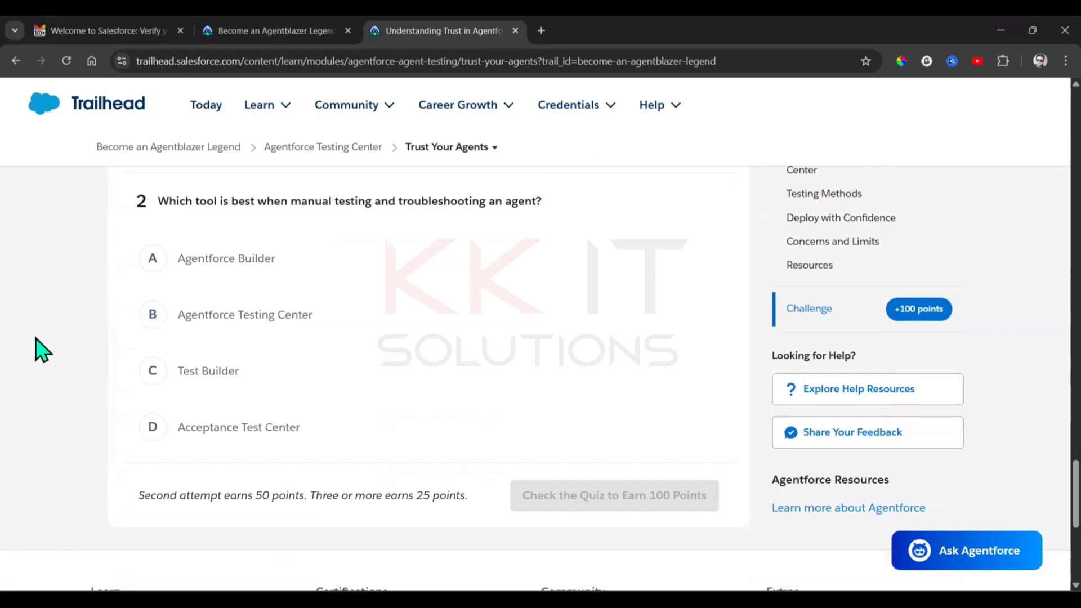
{"action": "left_click", "coordinate": [133, 268]}
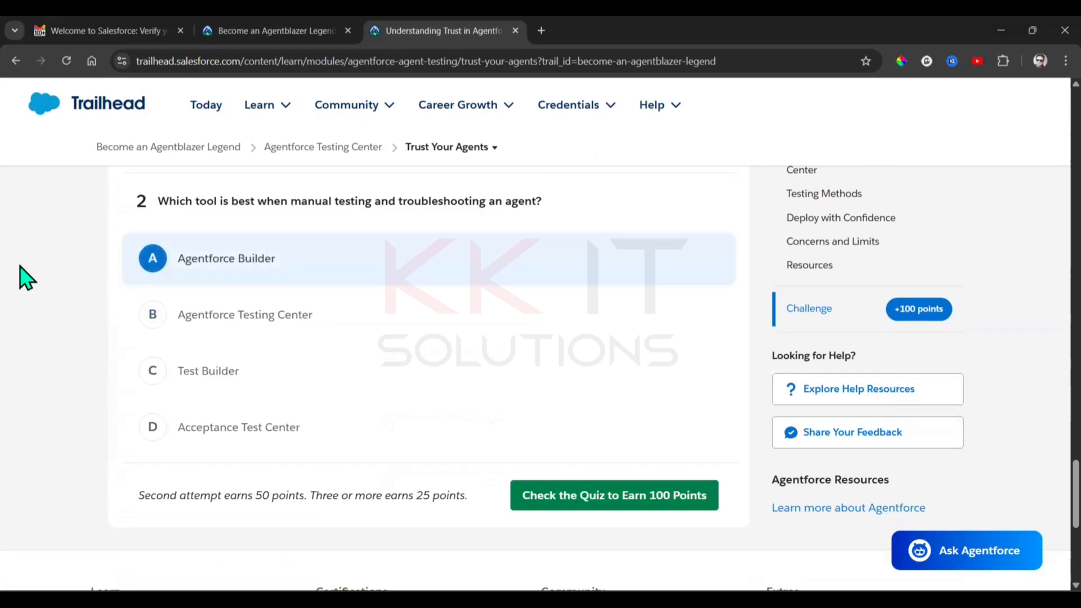
{"action": "left_click", "coordinate": [584, 495]}
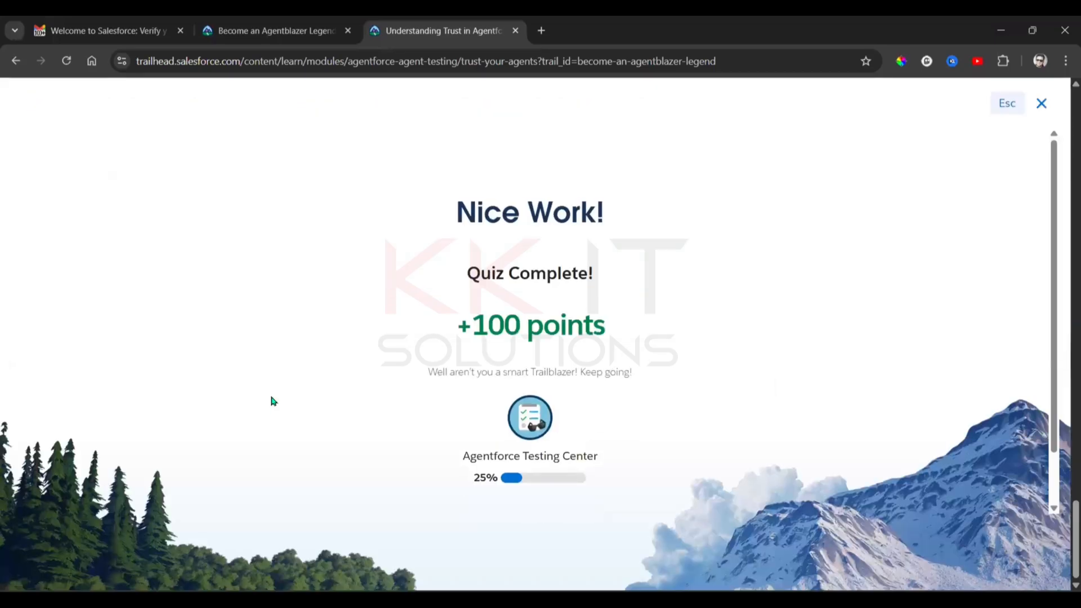
- Continue to the Set Up Testing Criteria unit and launch the hands-on org from its challenge section
{"action": "scroll", "coordinate": [665, 405], "scroll_direction": "down", "scroll_amount": 1}
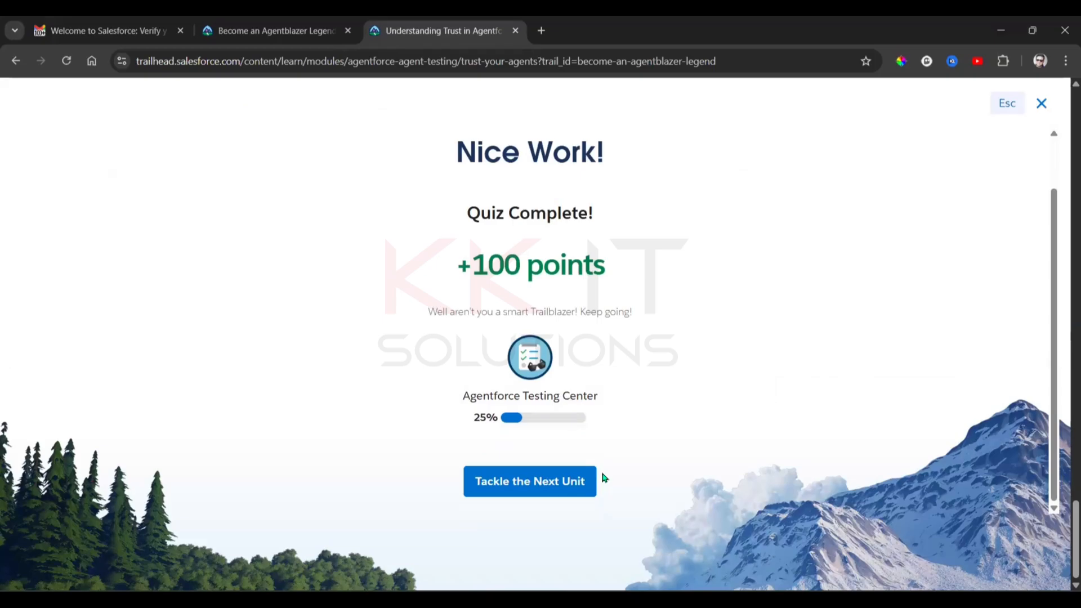
{"action": "left_click", "coordinate": [521, 483]}
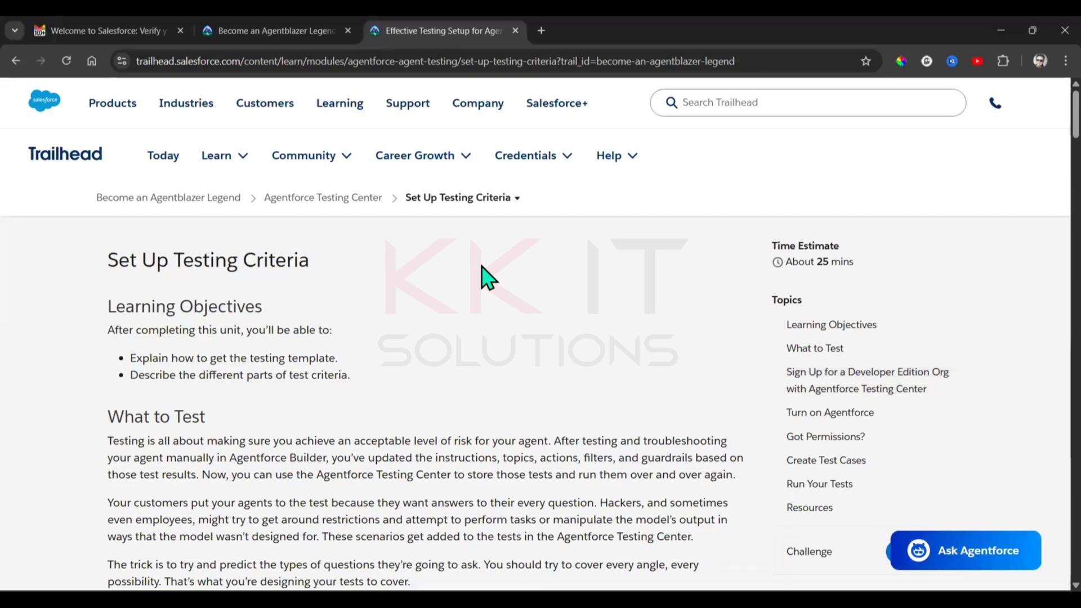
{"action": "scroll", "coordinate": [428, 299], "scroll_direction": "down", "scroll_amount": 8}
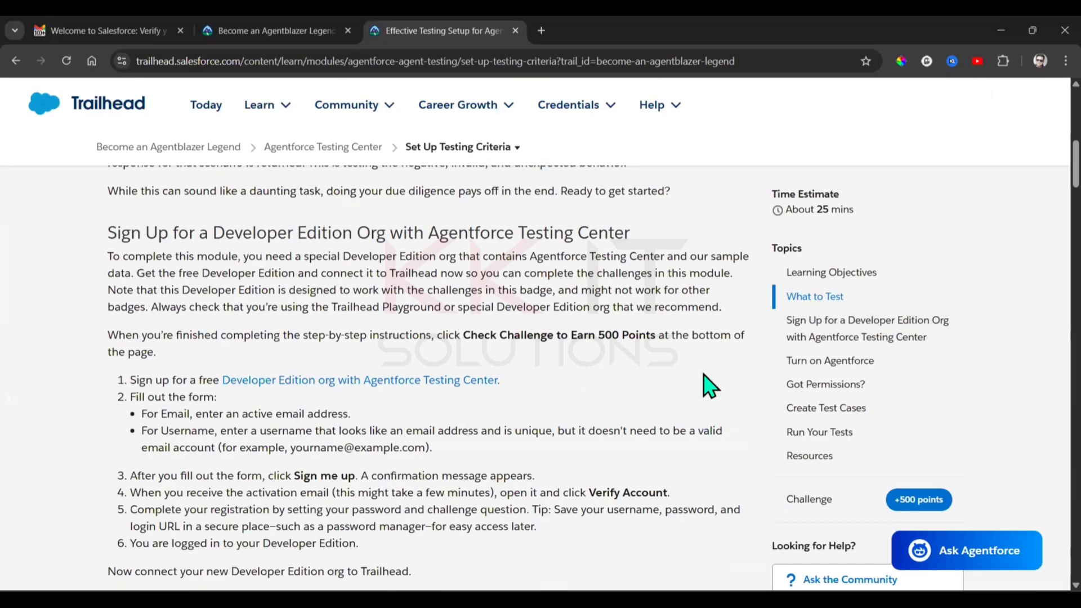
{"action": "scroll", "coordinate": [710, 395], "scroll_direction": "down", "scroll_amount": 15}
{"action": "scroll", "coordinate": [707, 394], "scroll_direction": "down", "scroll_amount": 20}
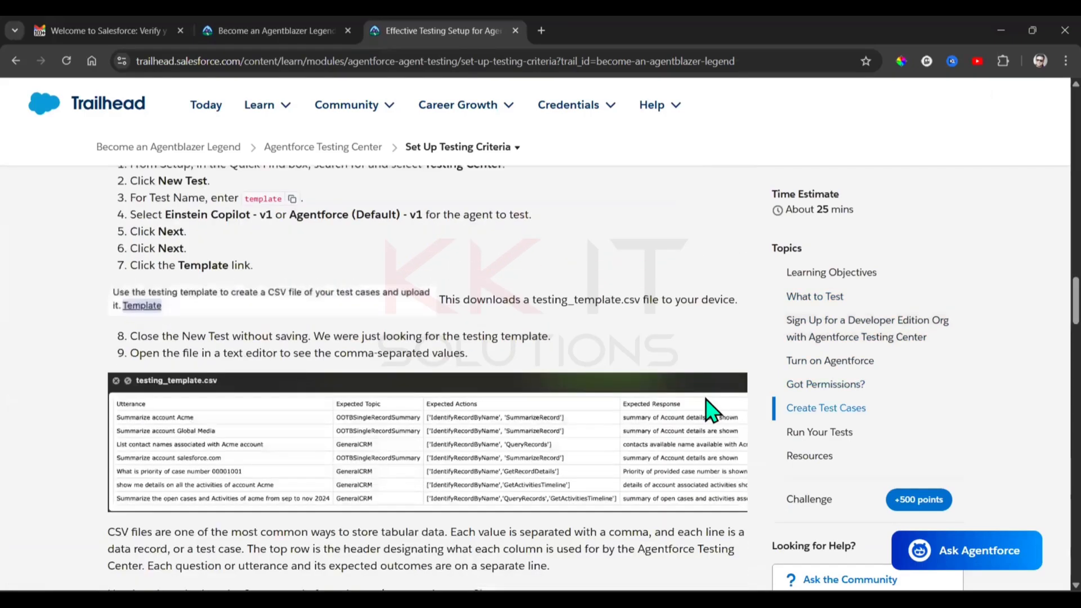
{"action": "scroll", "coordinate": [707, 400], "scroll_direction": "down", "scroll_amount": 20}
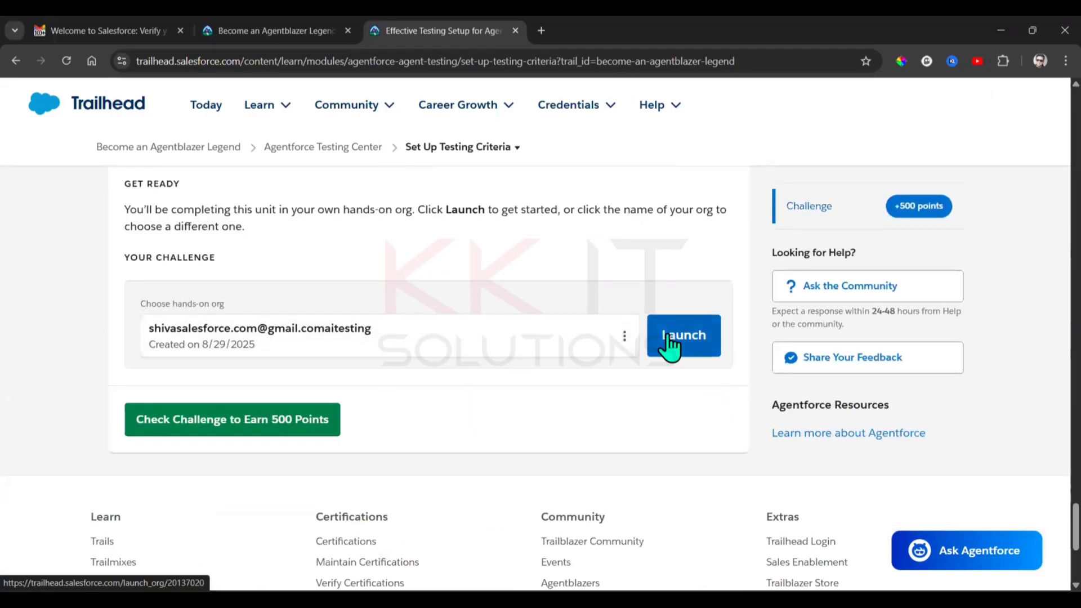
{"action": "left_click", "coordinate": [670, 341]}
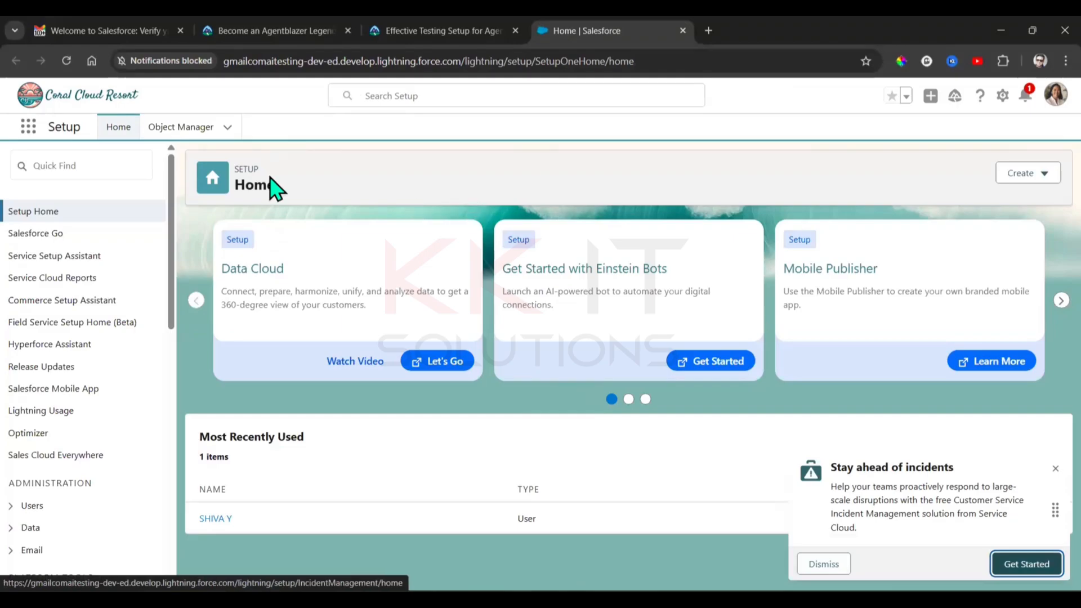
- Find Einstein Setup in the org's Setup, turn on Einstein, and reload the page
{"action": "left_click", "coordinate": [64, 170]}
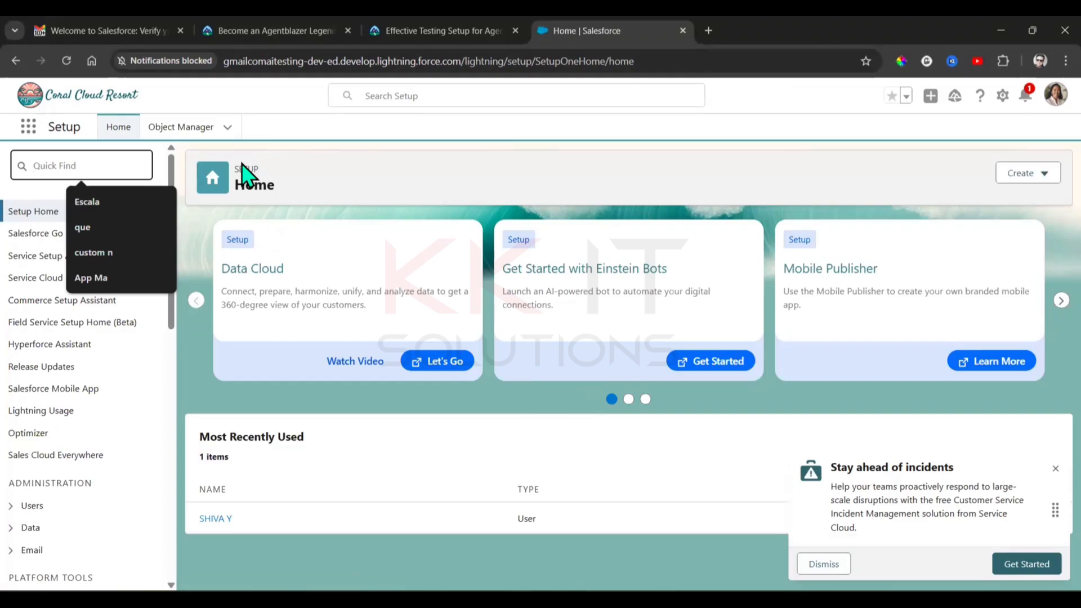
{"action": "type", "text": "Einstein S"}
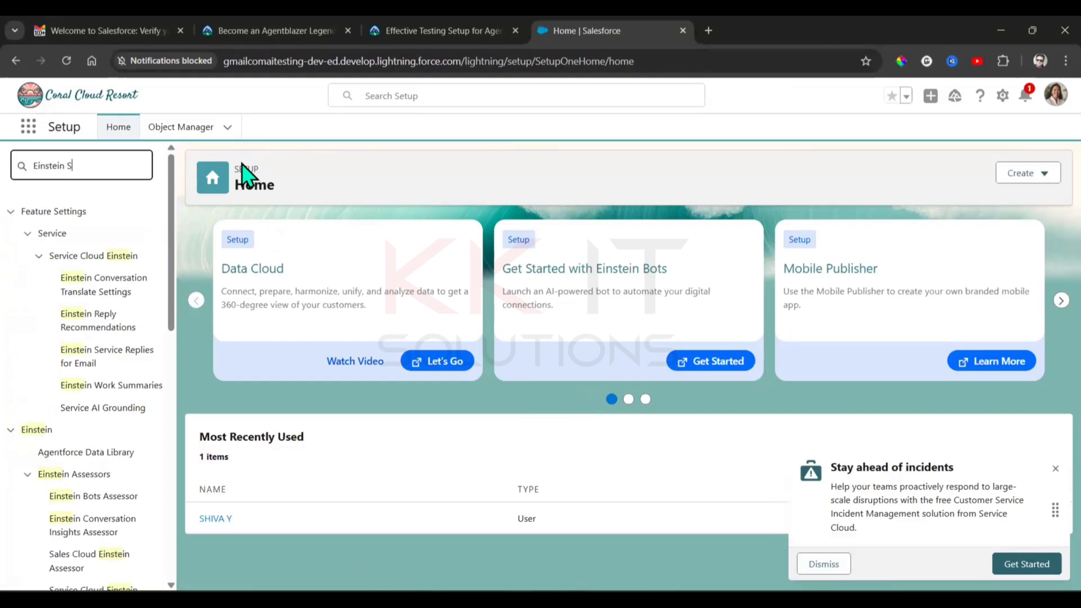
{"action": "type", "text": "etu"}
{"action": "left_click", "coordinate": [101, 257]}
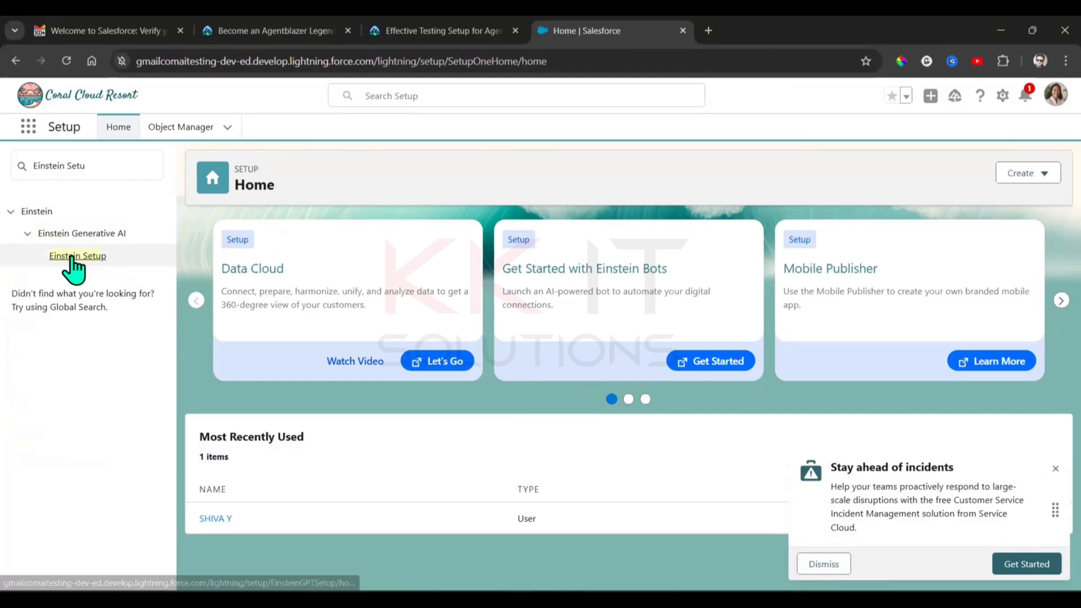
{"action": "left_click", "coordinate": [823, 563]}
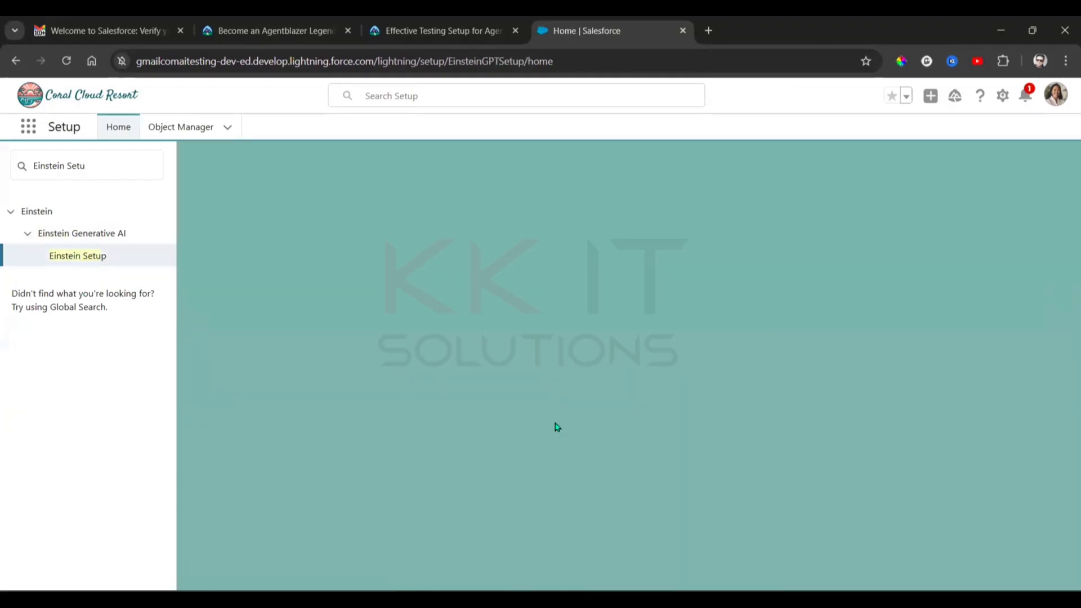
{"action": "left_click", "coordinate": [1042, 241]}
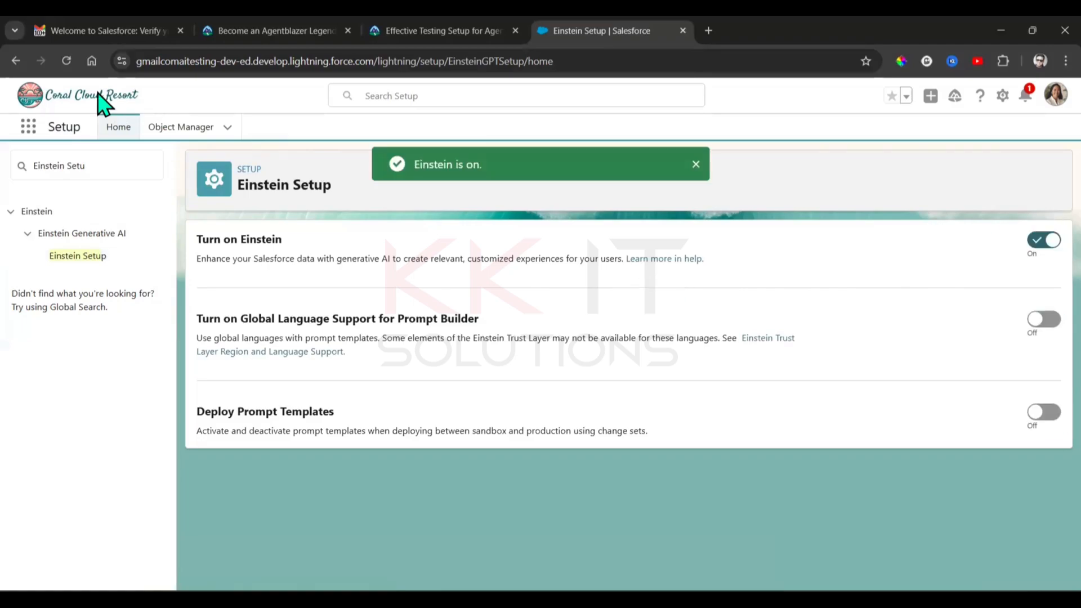
{"action": "left_click", "coordinate": [66, 62]}
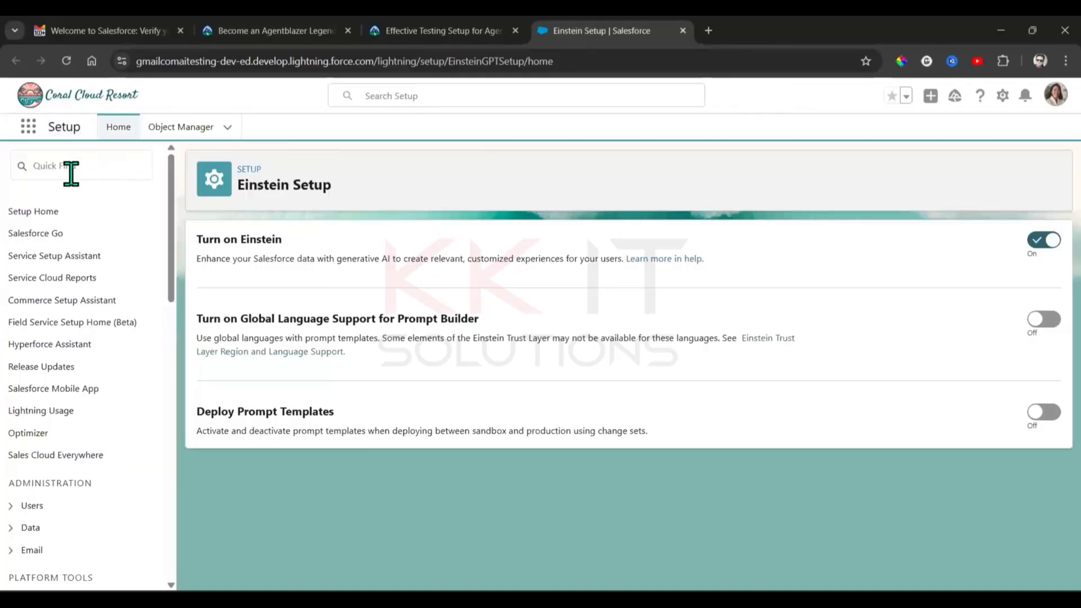
- Find Agentforce Agents in Setup and turn on both Agentforce and the Agentforce (Default) Agent
{"action": "left_click", "coordinate": [67, 175]}
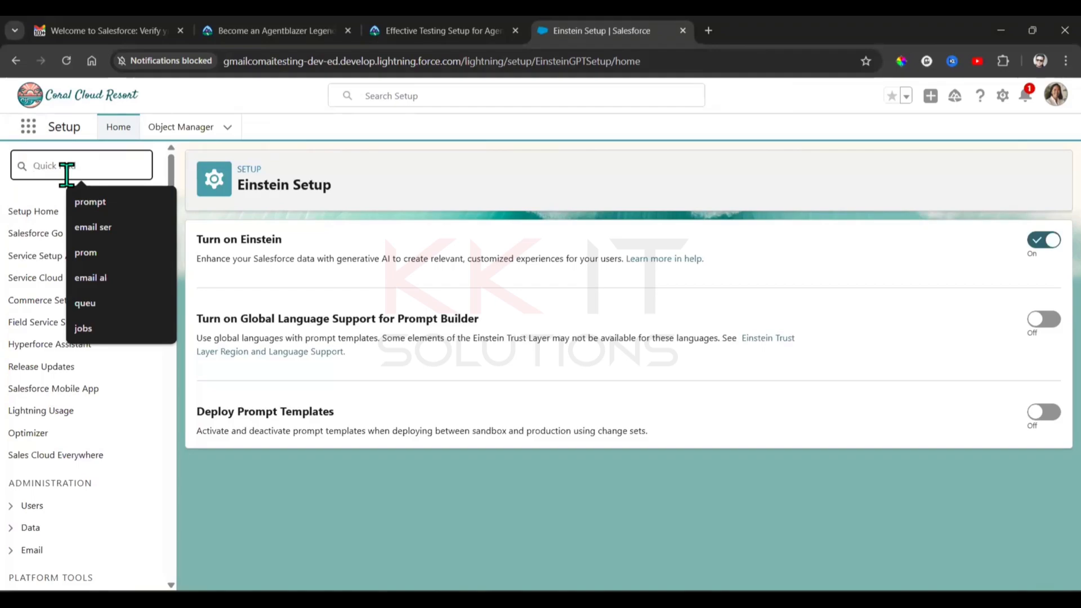
{"action": "type", "text": "Agent"}
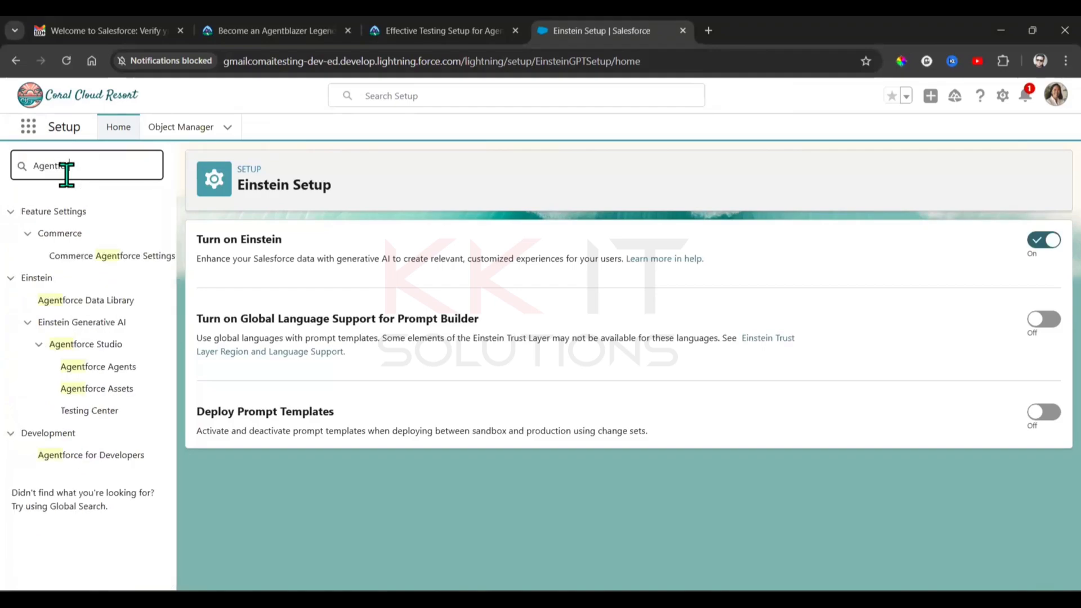
{"action": "type", "text": "force age"}
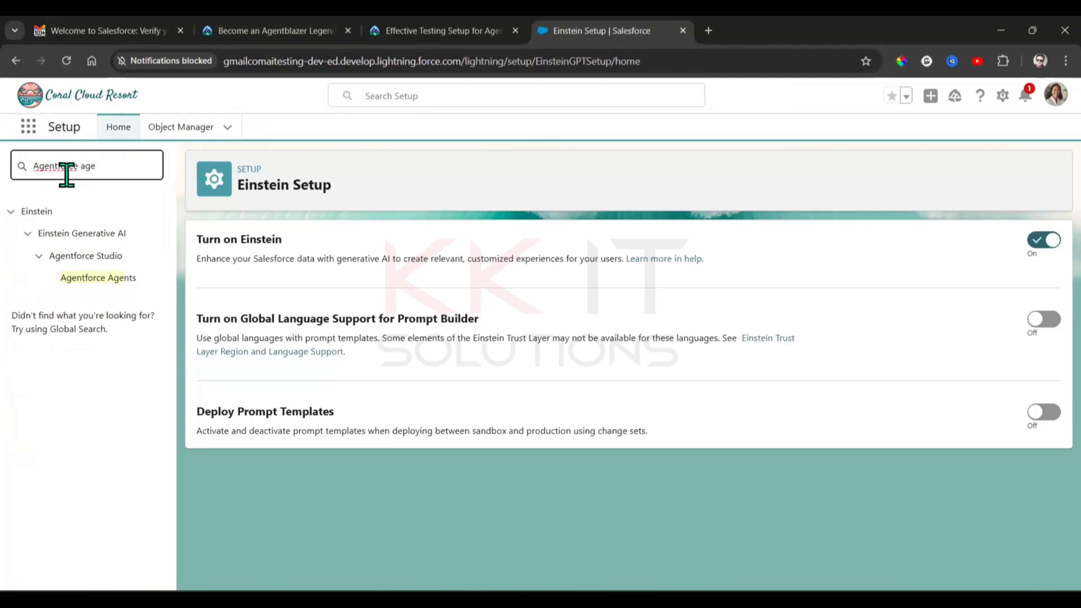
{"action": "left_click", "coordinate": [102, 278]}
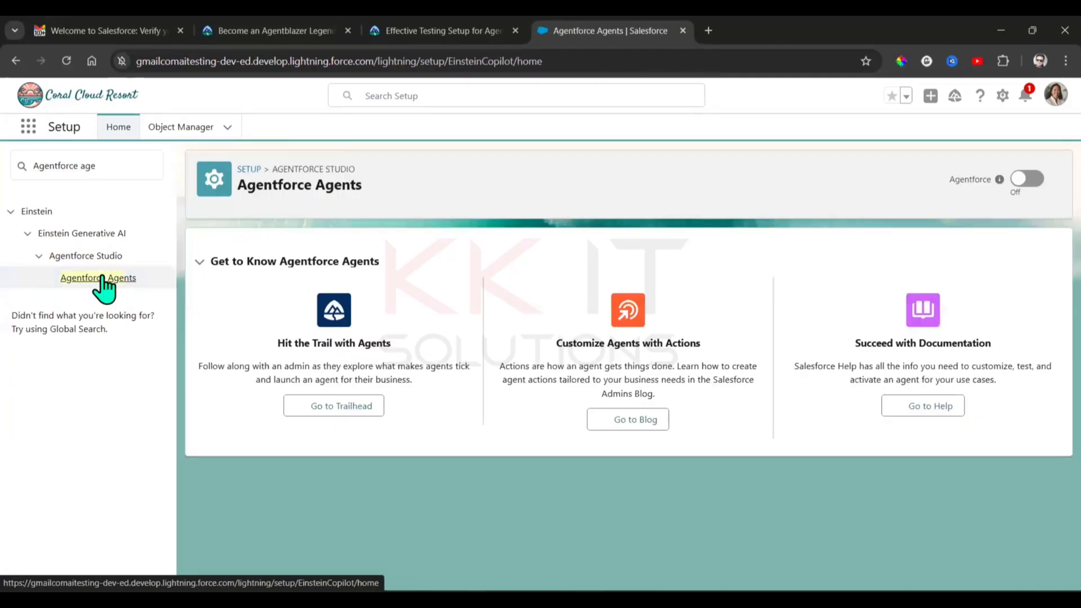
{"action": "left_click", "coordinate": [1028, 179]}
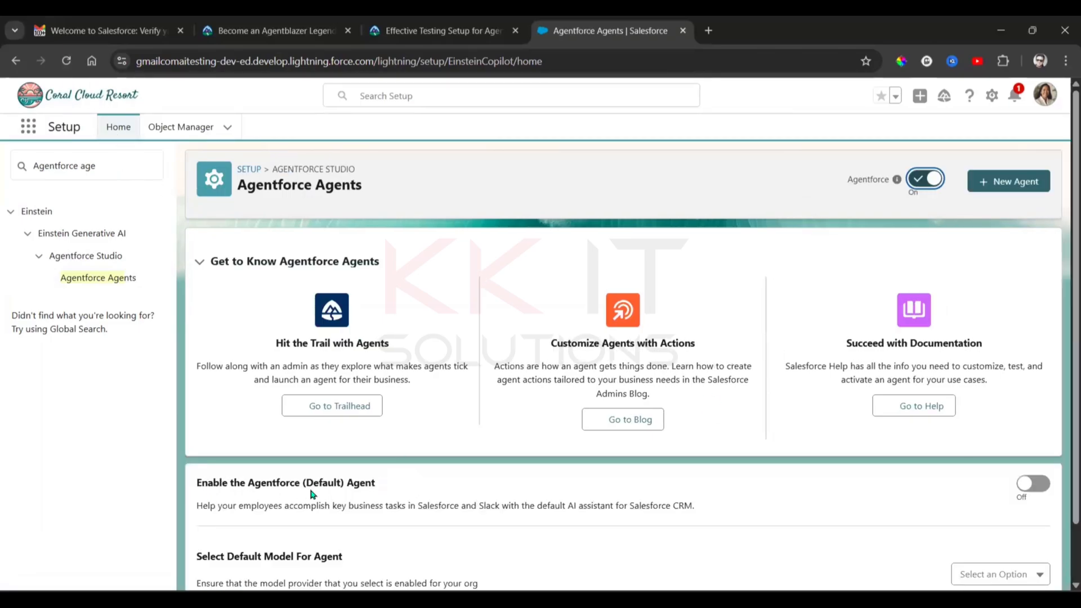
{"action": "left_click", "coordinate": [1033, 483]}
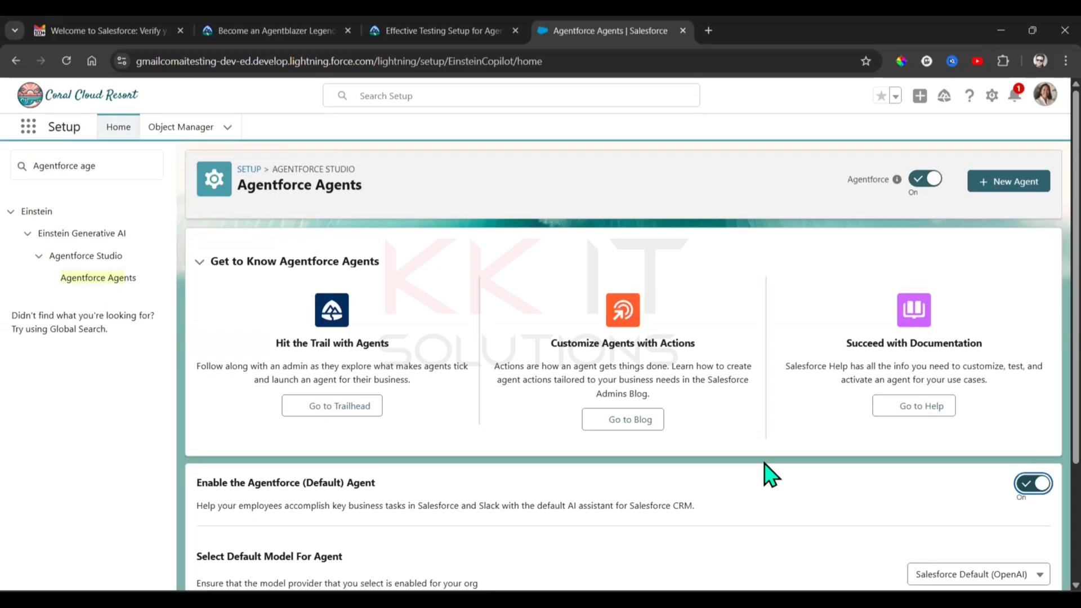
- Return to the Trailhead unit and read the Create Test Cases instructions for getting the testing template
{"action": "left_click", "coordinate": [4, 165]}
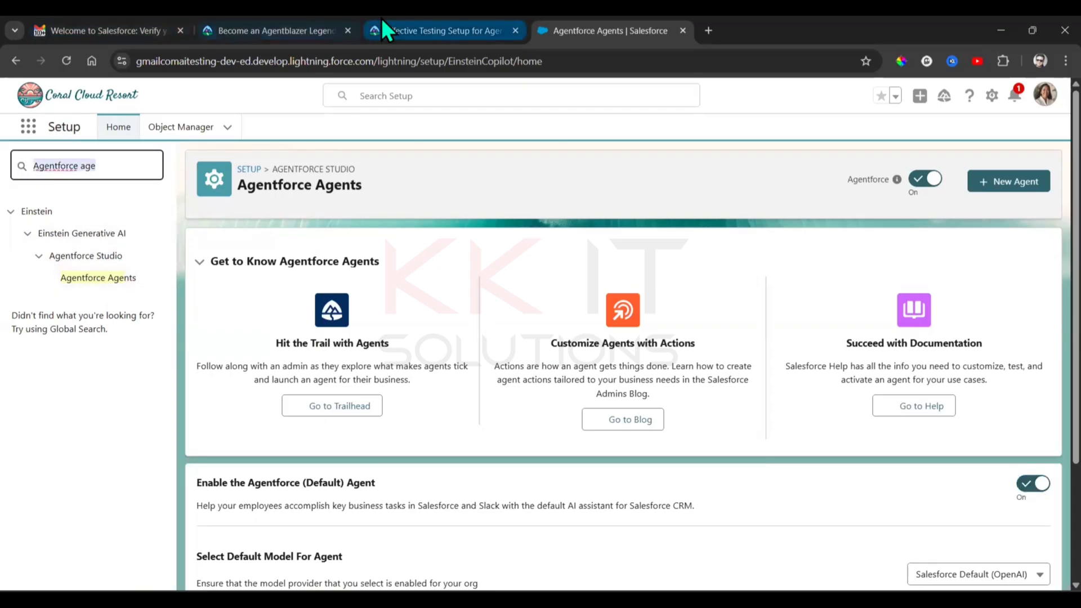
{"action": "key", "text": "ctrl+shift+Tab"}
{"action": "scroll", "coordinate": [702, 405], "scroll_direction": "up", "scroll_amount": 15}
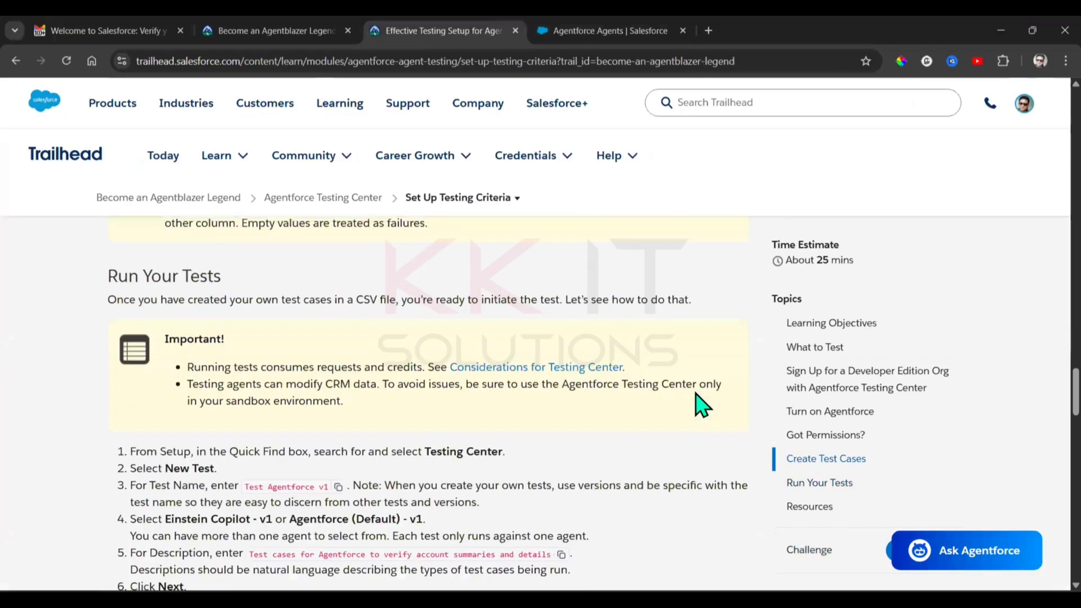
{"action": "scroll", "coordinate": [702, 405], "scroll_direction": "up", "scroll_amount": 20}
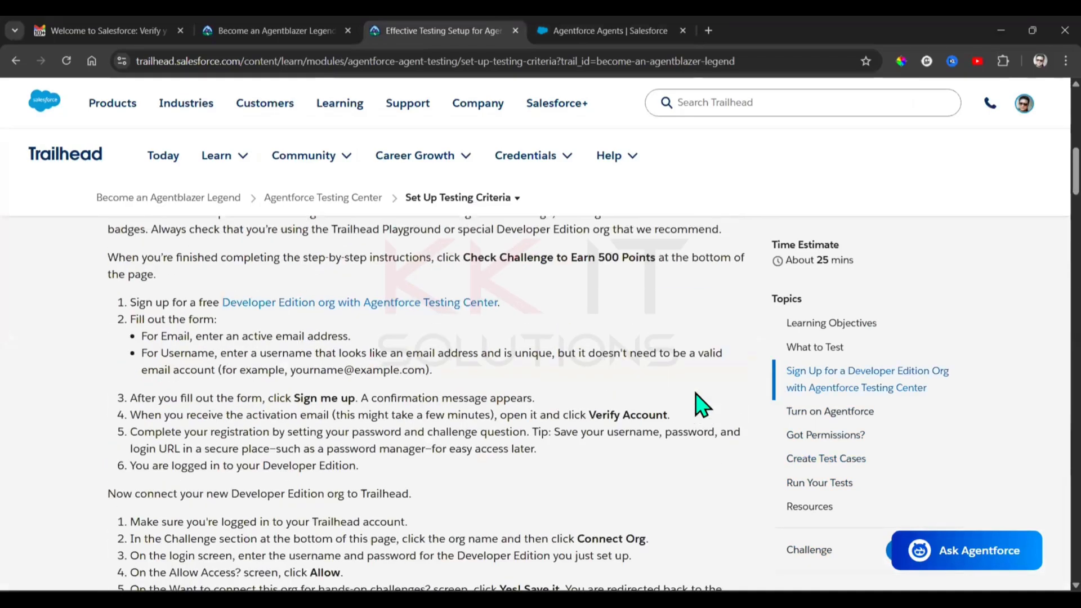
{"action": "scroll", "coordinate": [702, 405], "scroll_direction": "down", "scroll_amount": 15}
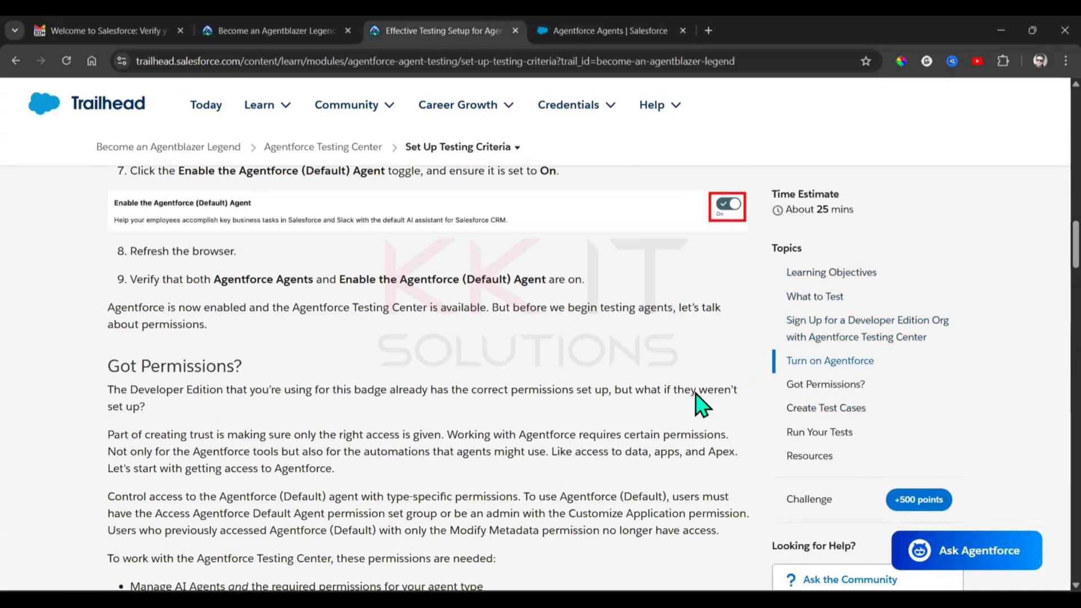
{"action": "scroll", "coordinate": [695, 392], "scroll_direction": "down", "scroll_amount": 6}
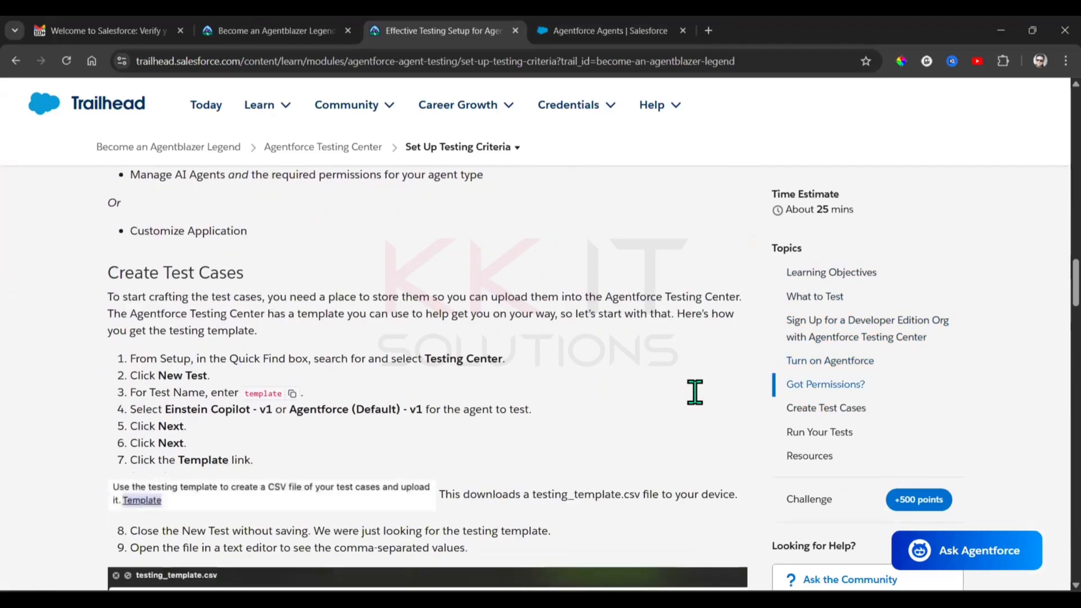
{"action": "scroll", "coordinate": [703, 405], "scroll_direction": "down", "scroll_amount": 1}
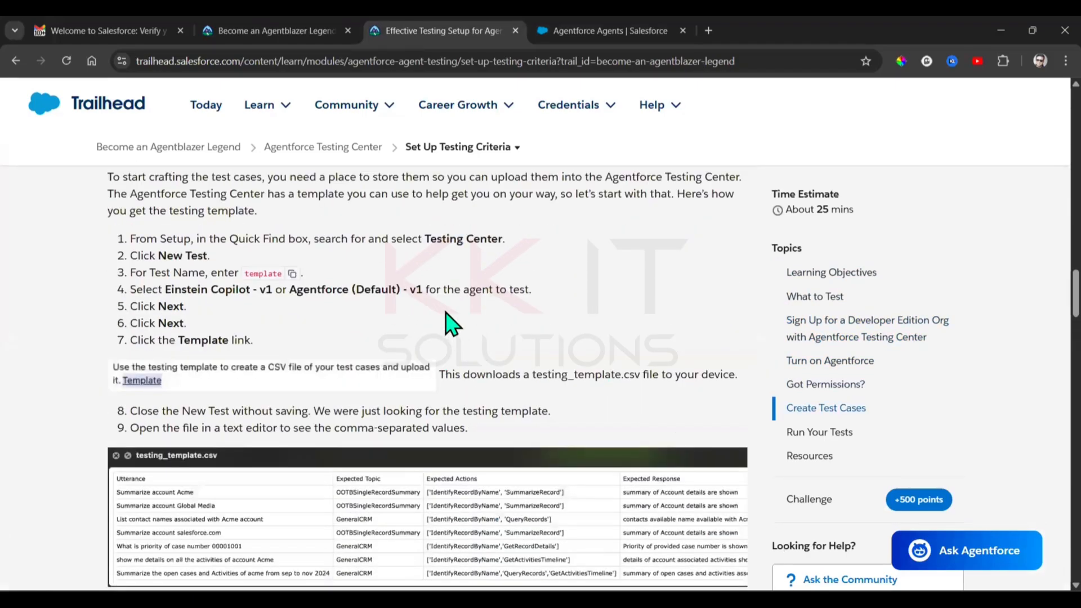
- Switch back to the org, find Testing Center in Setup, and start a new test
{"action": "left_click", "coordinate": [588, 23]}
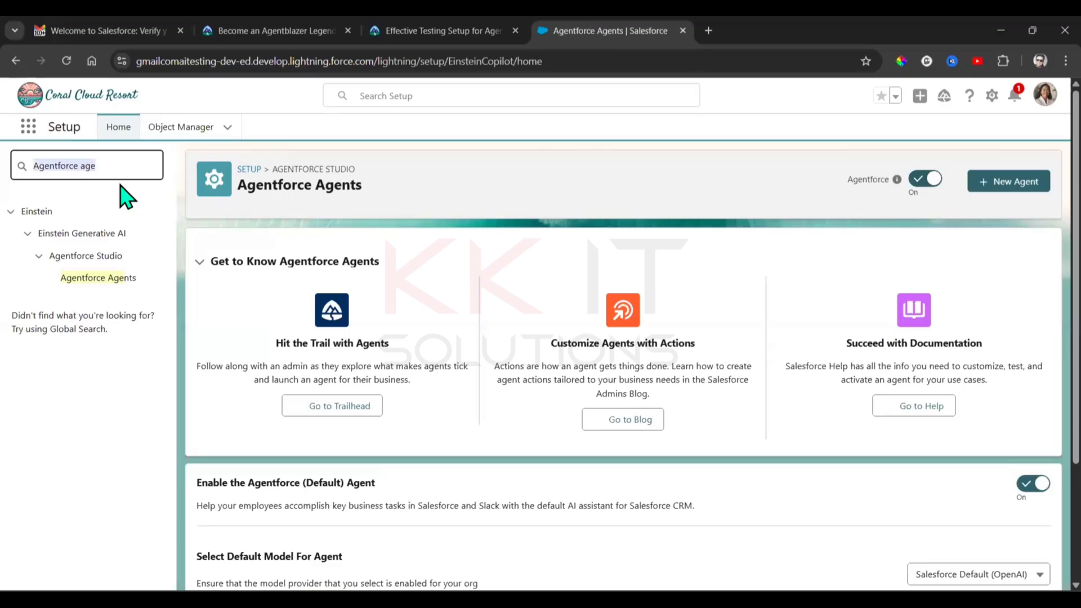
{"action": "type", "text": "Test"}
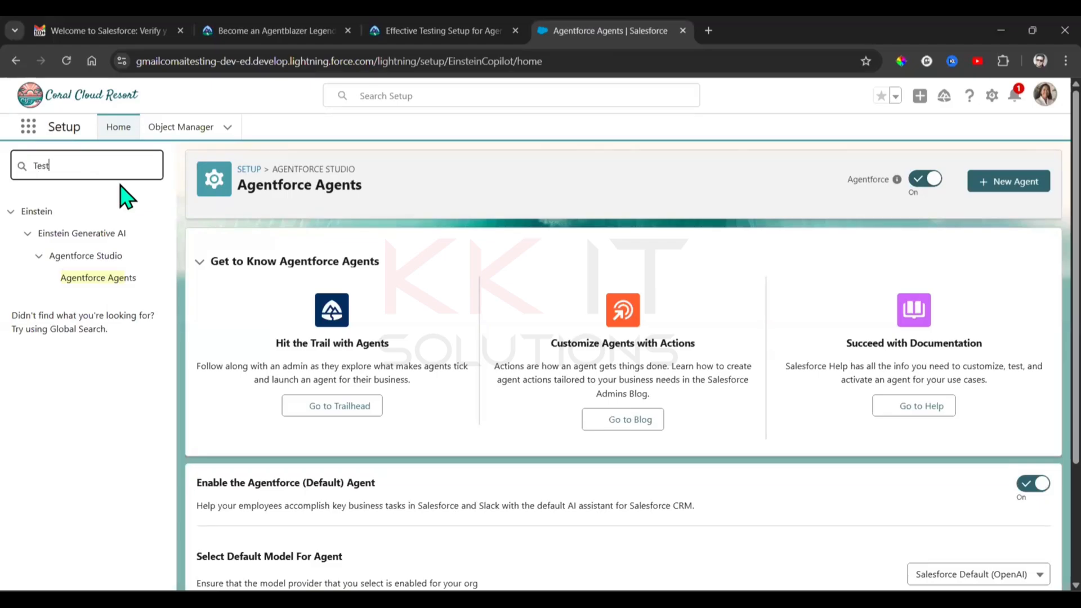
{"action": "type", "text": "ing"}
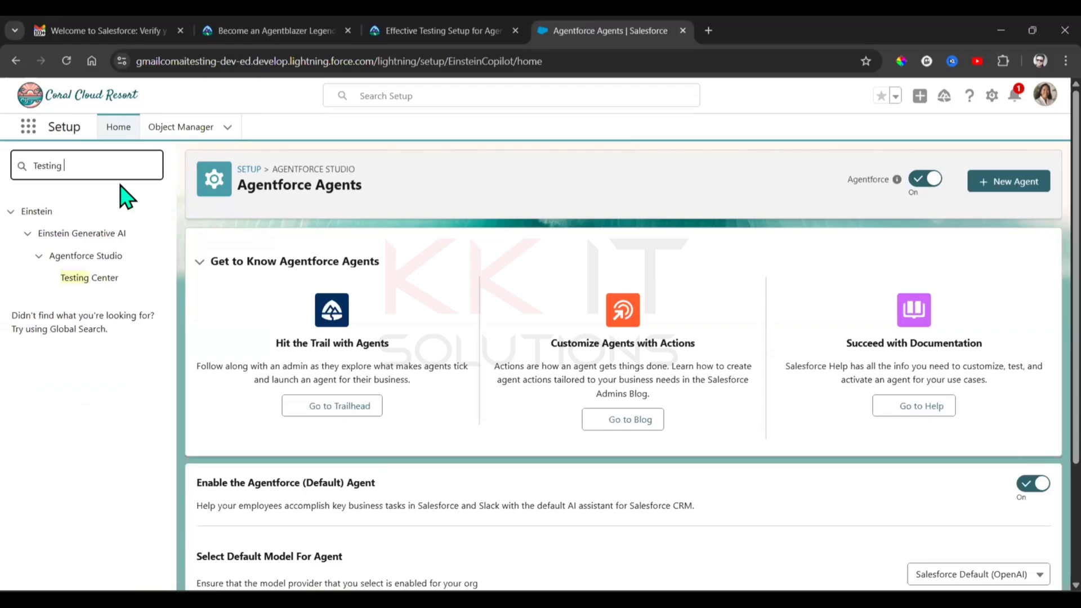
{"action": "left_click", "coordinate": [85, 281]}
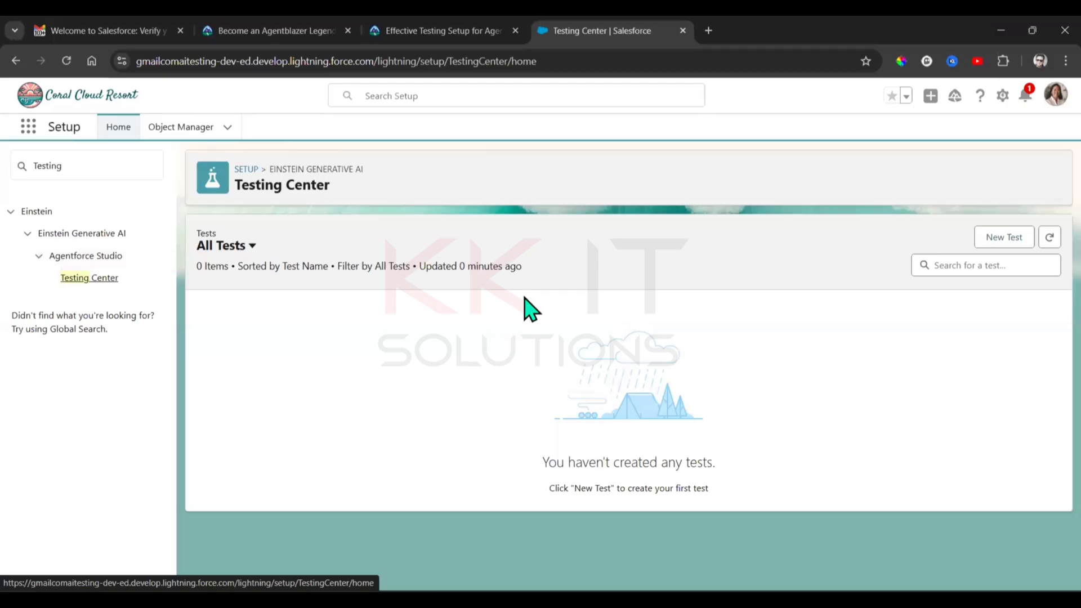
{"action": "left_click", "coordinate": [1003, 239]}
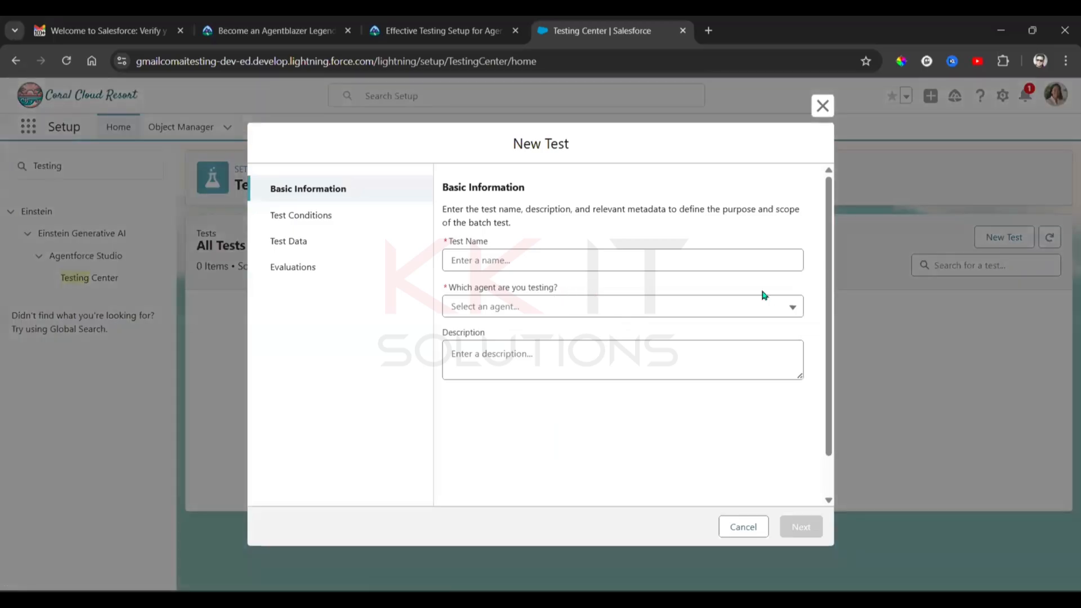
- Name the new test "template", copying the name from the Trailhead instructions, and choose Einstein Copilot - v1 as the agent to test
{"action": "key", "text": "ctrl+shift+Tab"}
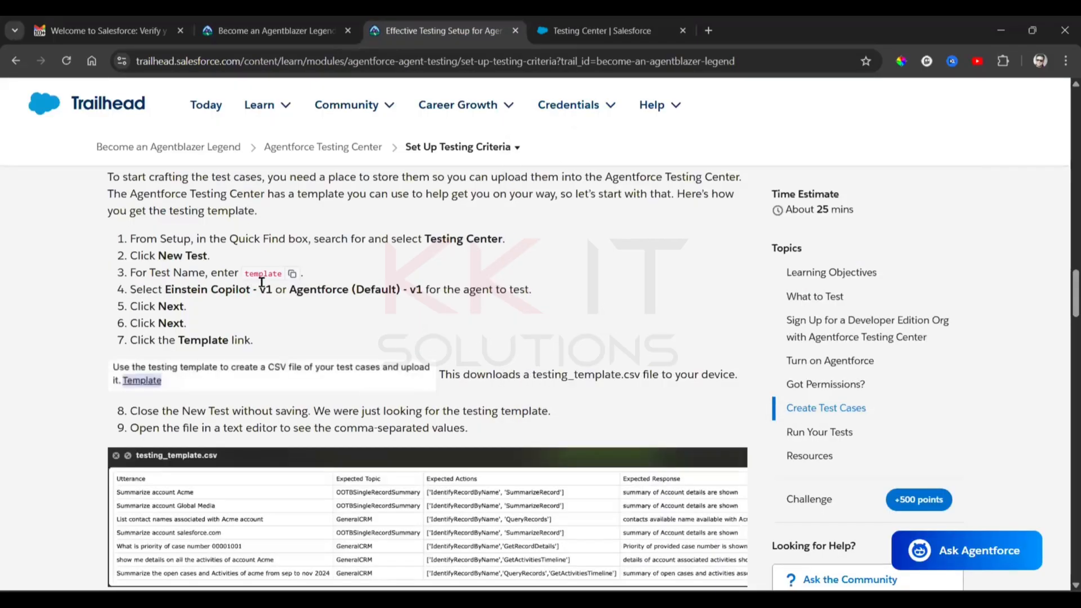
{"action": "left_click", "coordinate": [292, 274]}
{"action": "key", "text": "ctrl+Tab"}
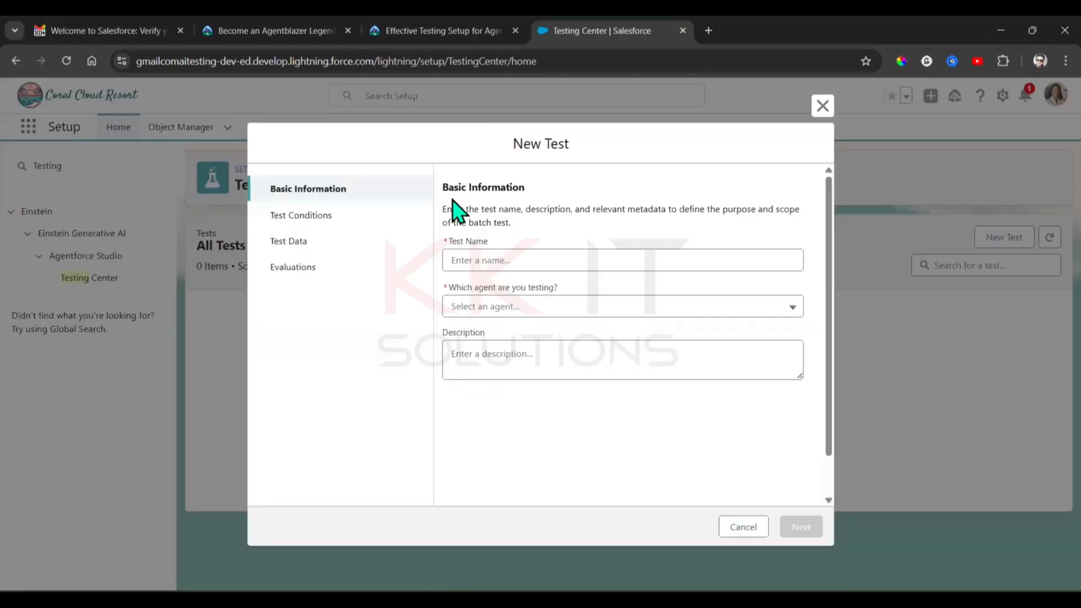
{"action": "left_click", "coordinate": [589, 260]}
{"action": "key", "text": "ctrl+v"}
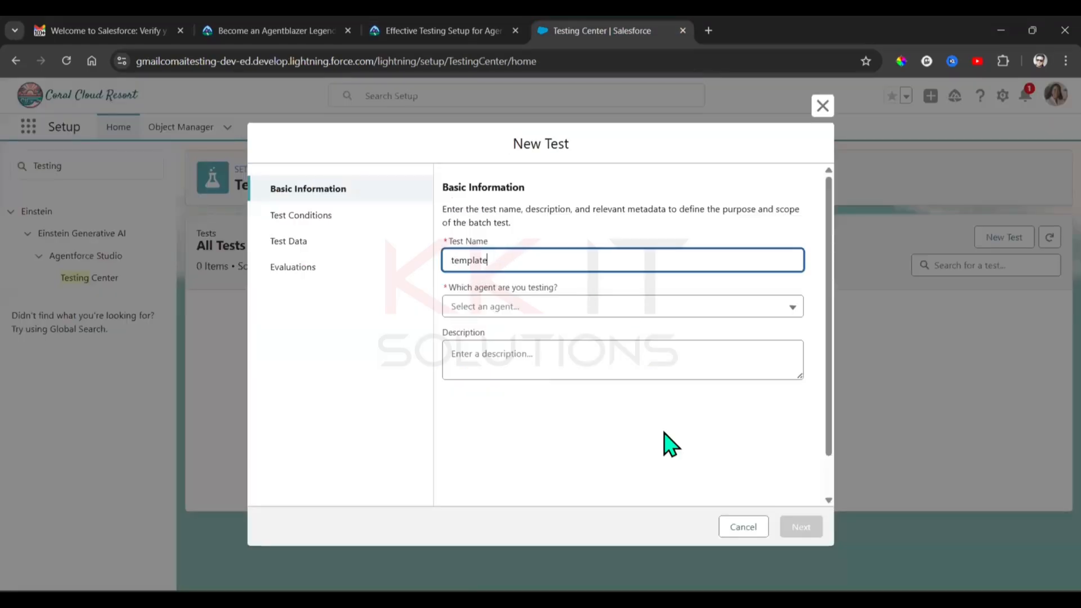
{"action": "left_click", "coordinate": [519, 309]}
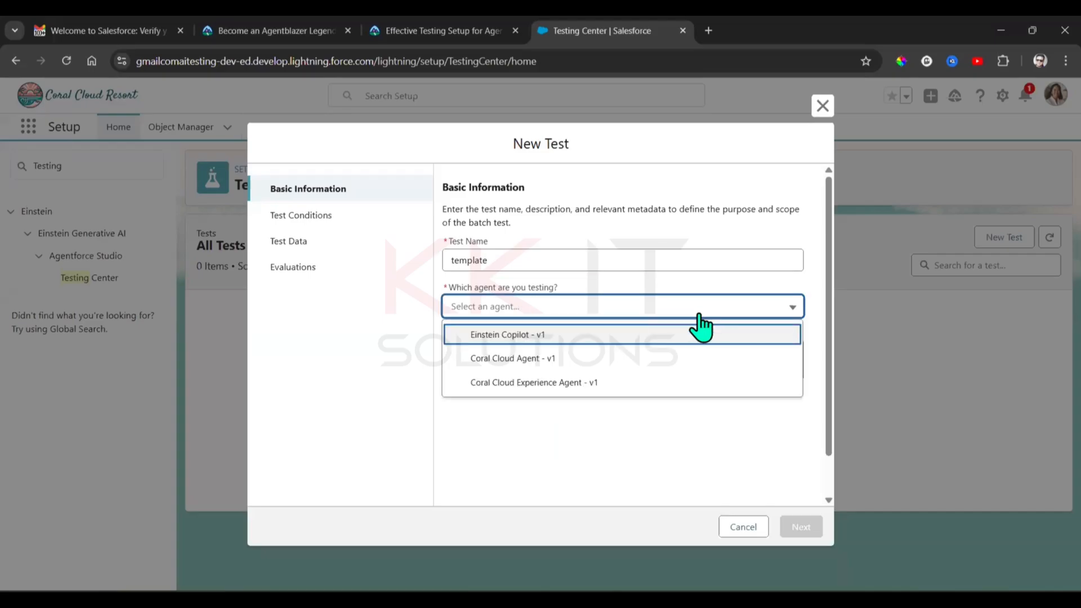
{"action": "left_click", "coordinate": [555, 332]}
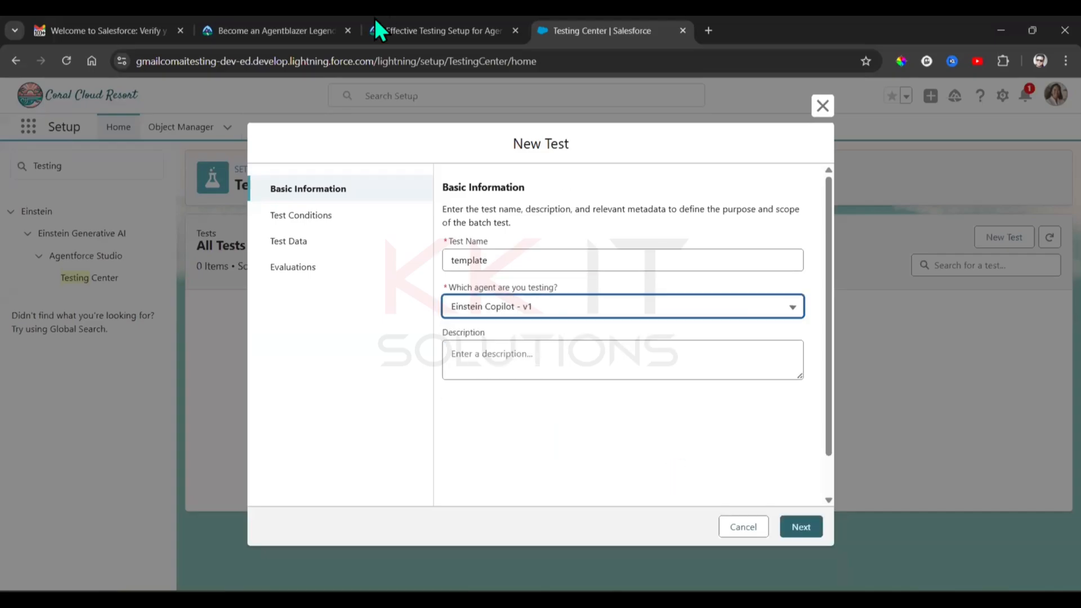
- Advance the new test to its Test Data stage, download the CSV testing template, and close the test without saving
{"action": "left_click", "coordinate": [417, 25]}
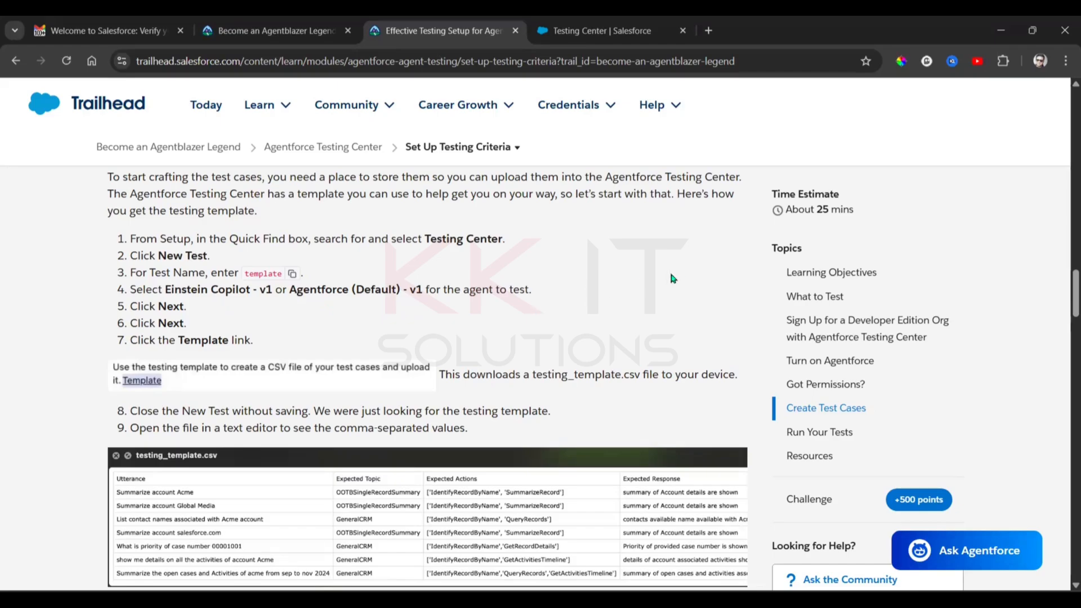
{"action": "left_click", "coordinate": [605, 29]}
{"action": "left_click", "coordinate": [793, 532]}
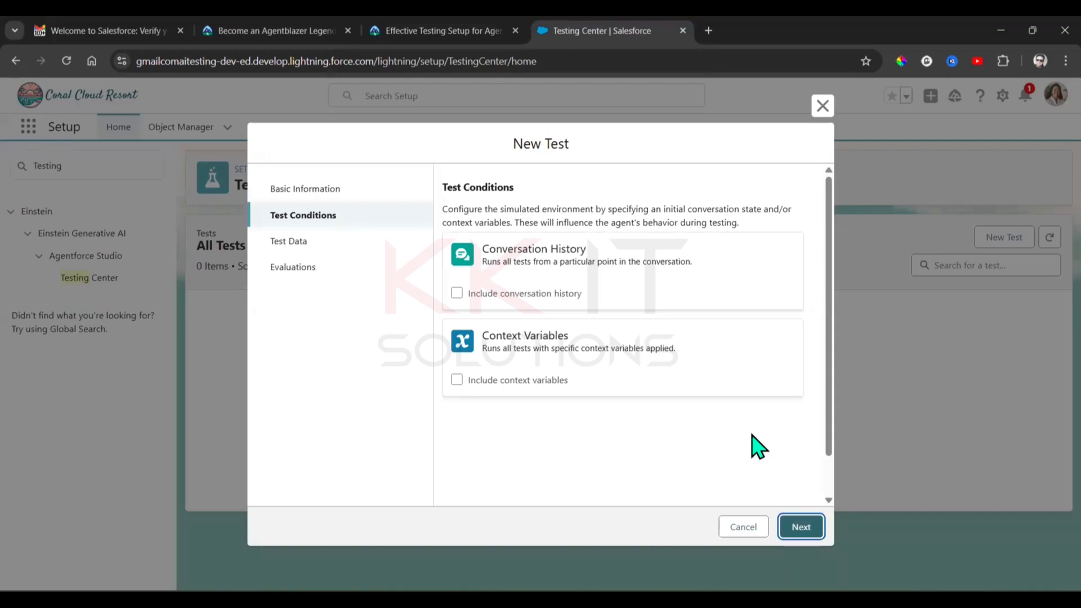
{"action": "left_click", "coordinate": [800, 528]}
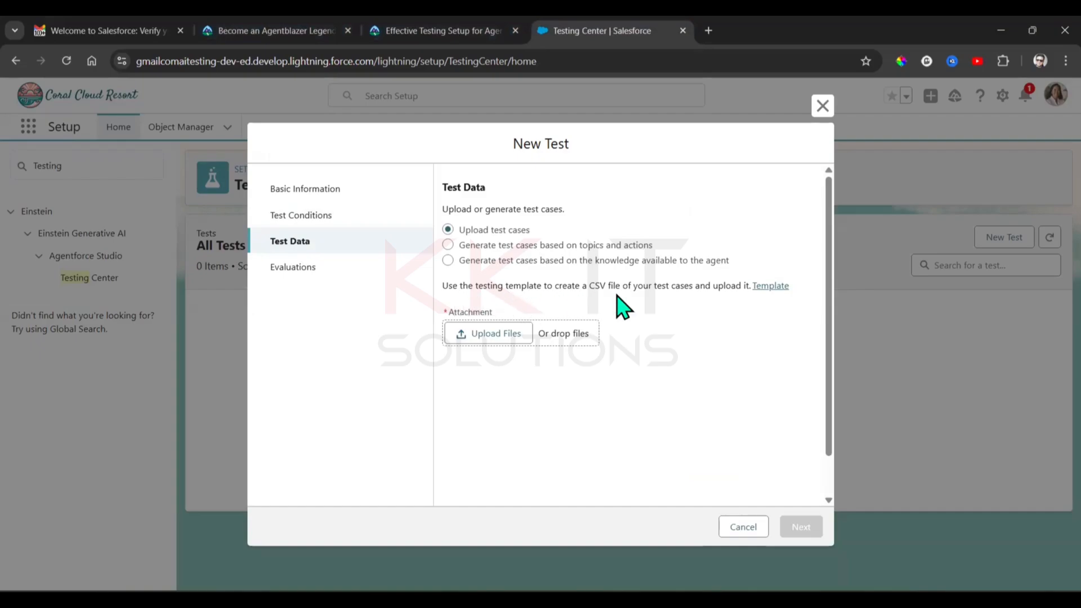
{"action": "left_click", "coordinate": [775, 285]}
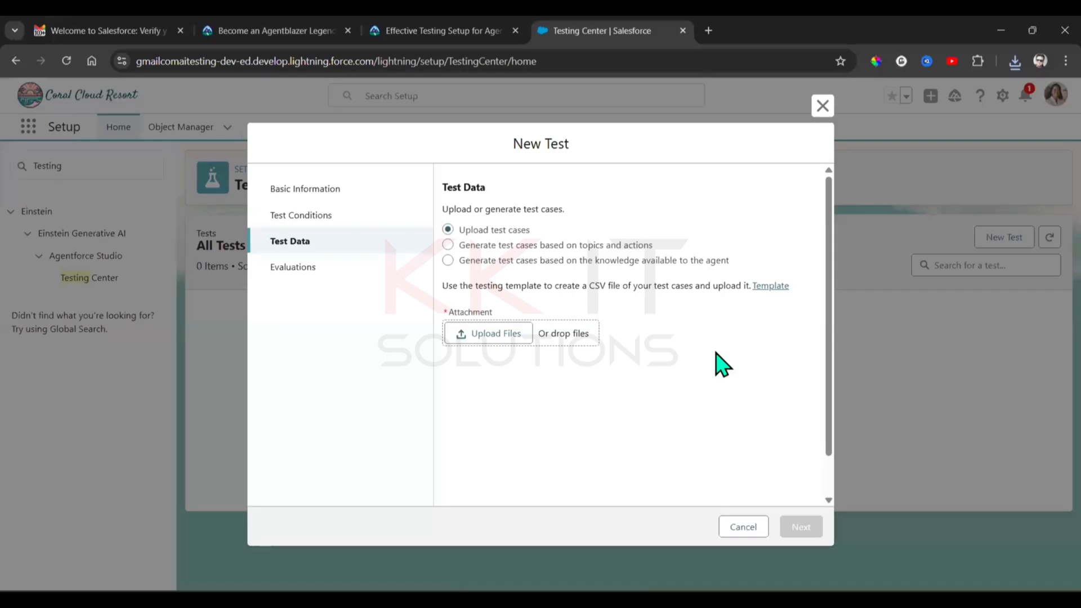
{"action": "left_click", "coordinate": [822, 105]}
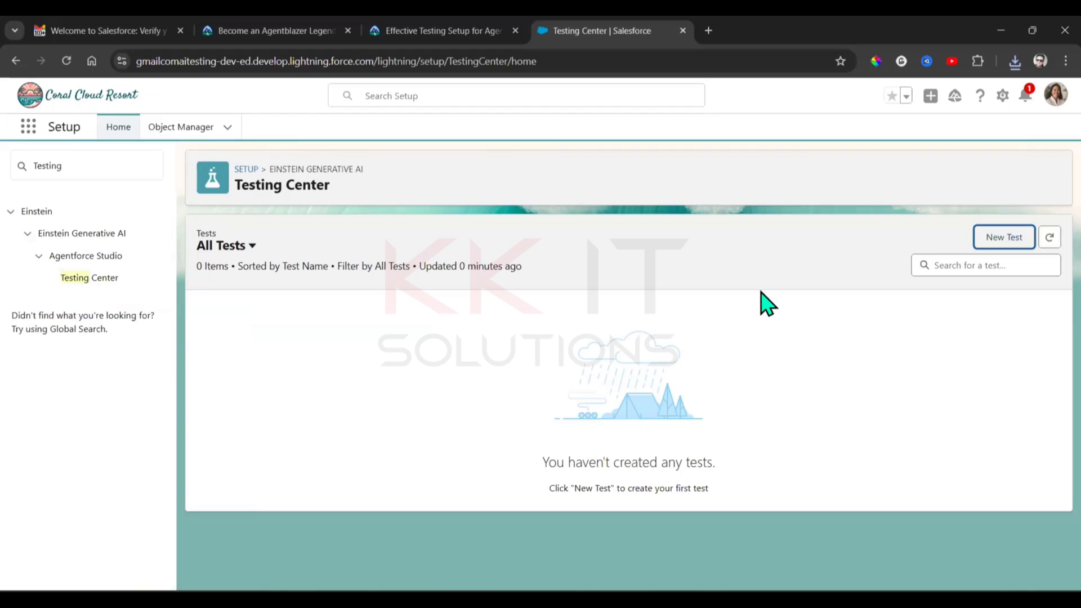
- Start another new test and name it "Test Agentforce v1", copied from the unit's Run Your Tests instructions
{"action": "left_click", "coordinate": [1003, 238]}
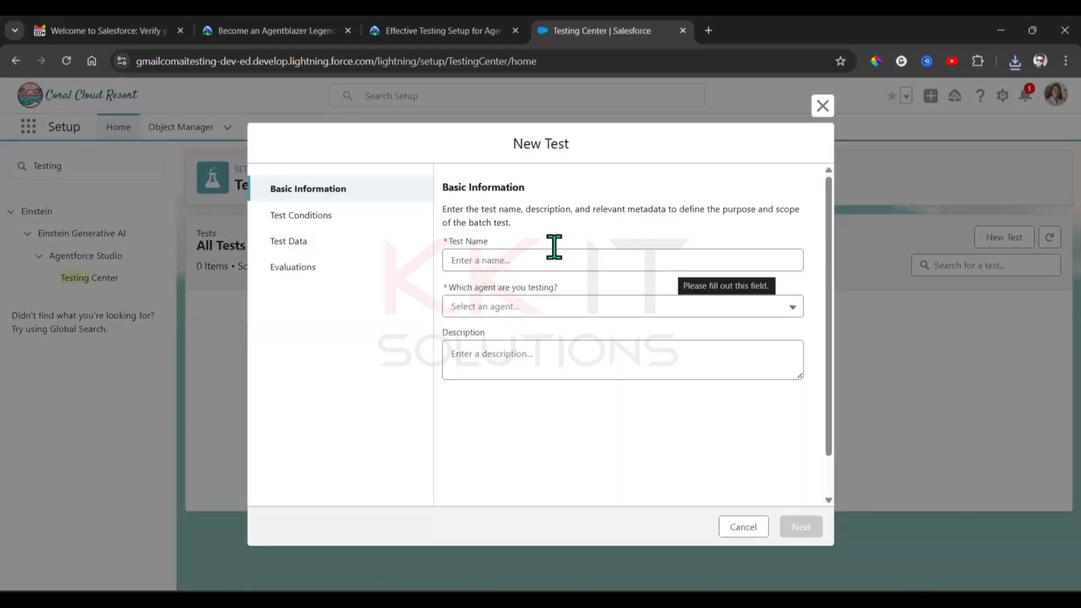
{"action": "key", "text": "ctrl+shift+Tab"}
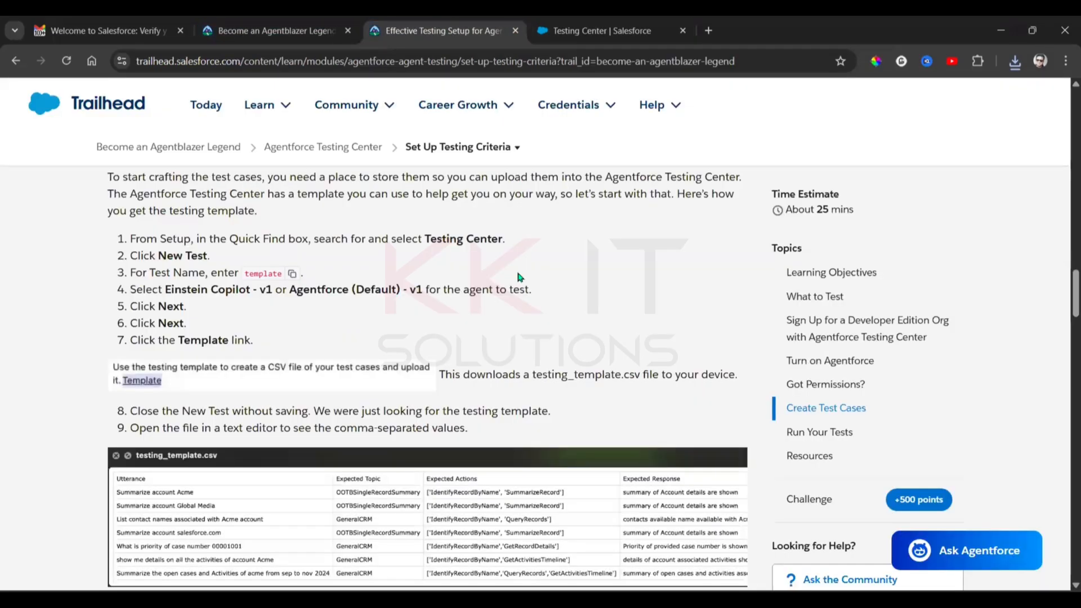
{"action": "scroll", "coordinate": [517, 272], "scroll_direction": "down", "scroll_amount": 10}
{"action": "scroll", "coordinate": [517, 271], "scroll_direction": "down", "scroll_amount": 10}
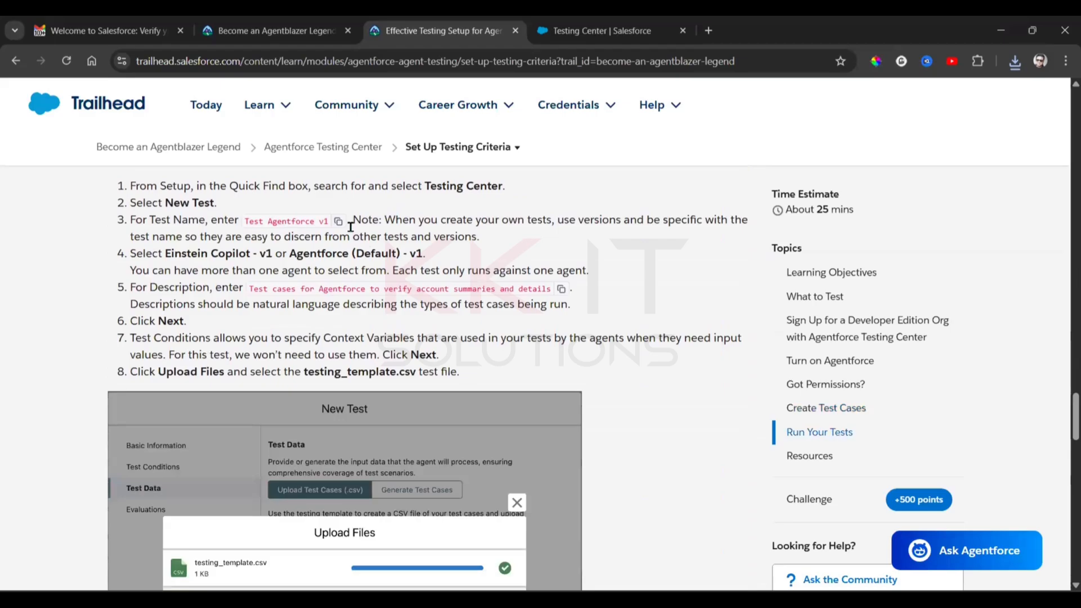
{"action": "left_click", "coordinate": [339, 221]}
{"action": "key", "text": "ctrl+Tab"}
{"action": "left_click", "coordinate": [521, 251]}
{"action": "key", "text": "ctrl+v"}
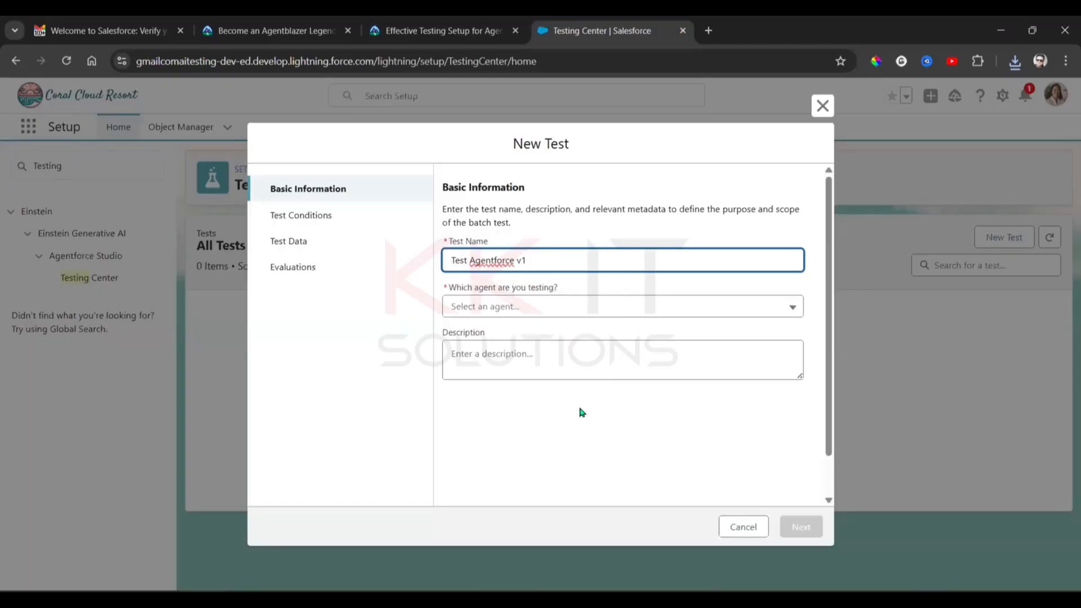
- Choose Einstein Copilot - v1 as the agent and set the description to "Test cases for Agentforce to verify account summaries and details"
{"action": "left_click", "coordinate": [510, 317]}
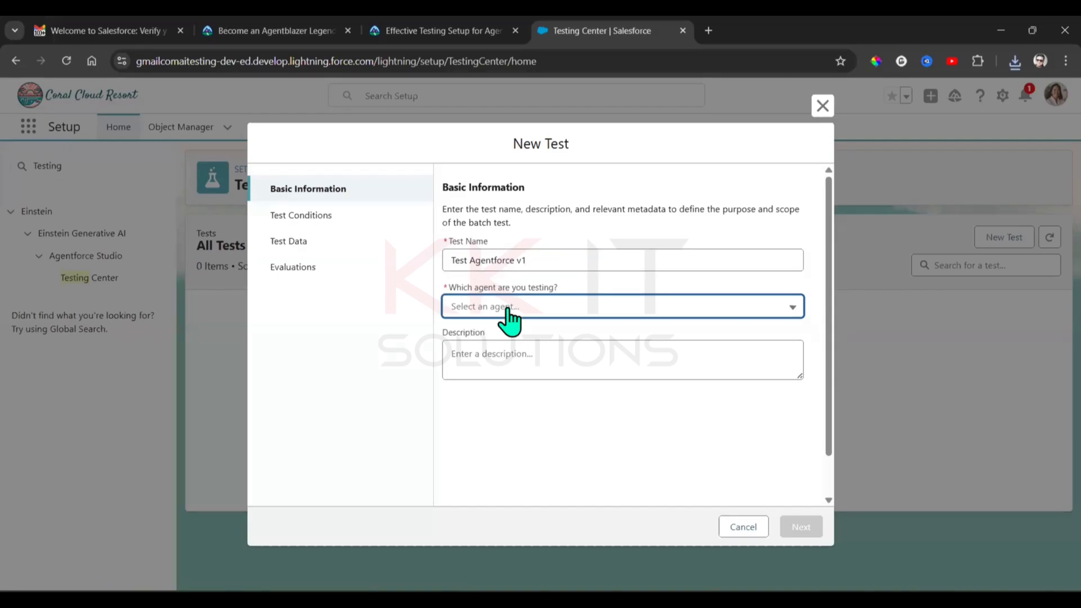
{"action": "left_click", "coordinate": [511, 337]}
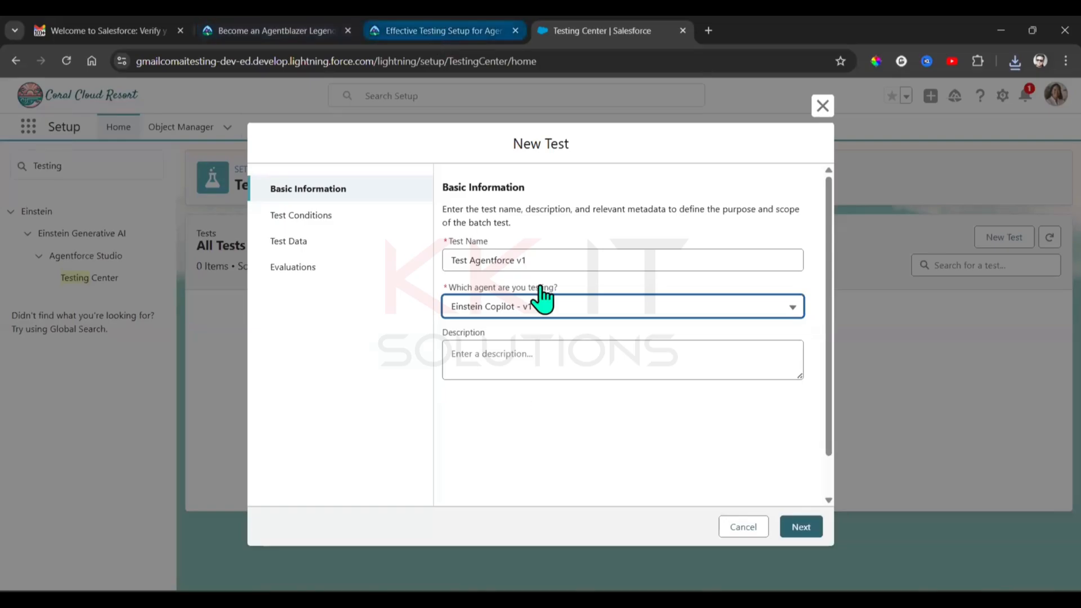
{"action": "key", "text": "ctrl+shift+Tab"}
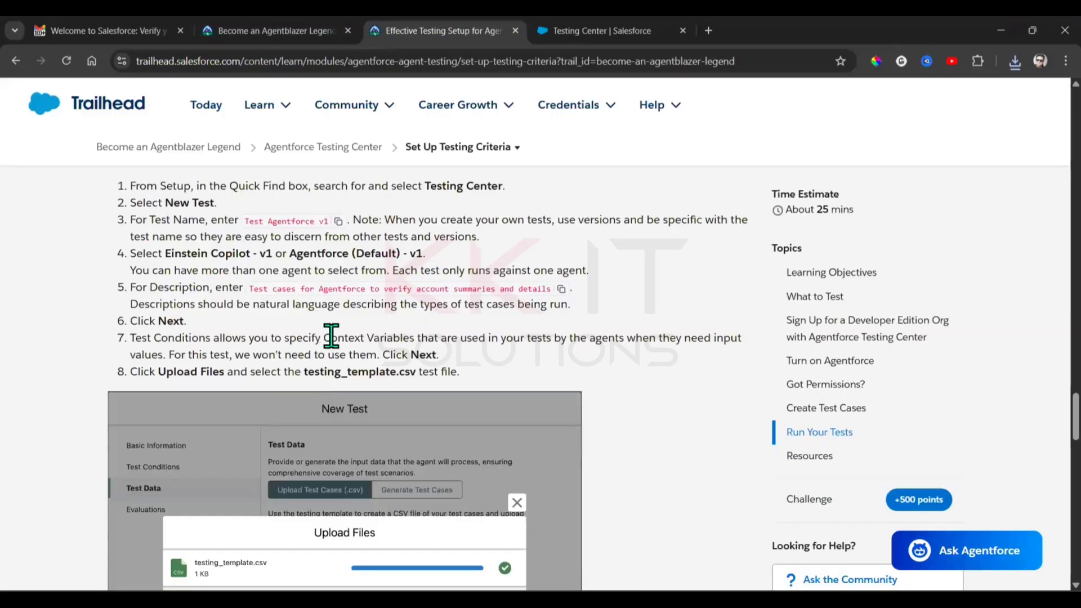
{"action": "left_click", "coordinate": [561, 289]}
{"action": "left_click", "coordinate": [625, 31]}
{"action": "left_click", "coordinate": [539, 363]}
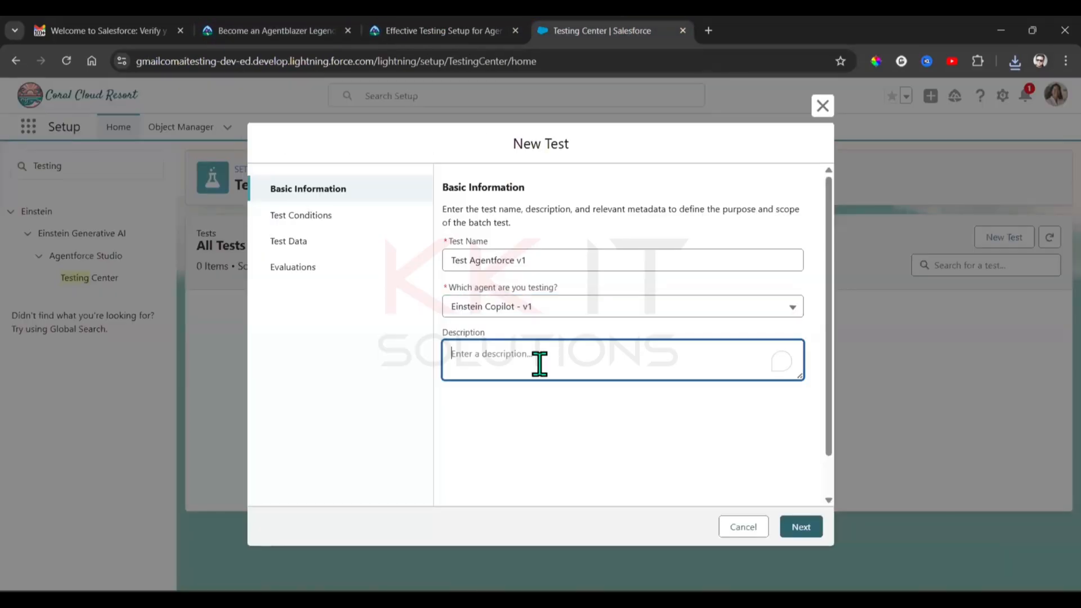
{"action": "key", "text": "ctrl+v"}
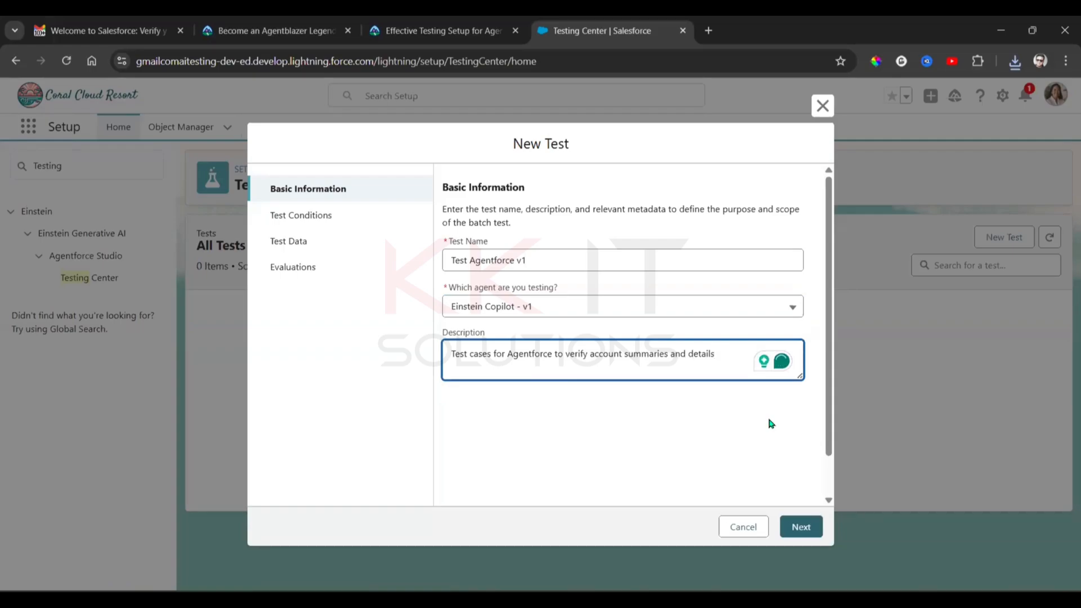
- Skip the optional test conditions, upload testing_template (1).csv from Downloads as the test data, and save and run the test
{"action": "left_click", "coordinate": [802, 530]}
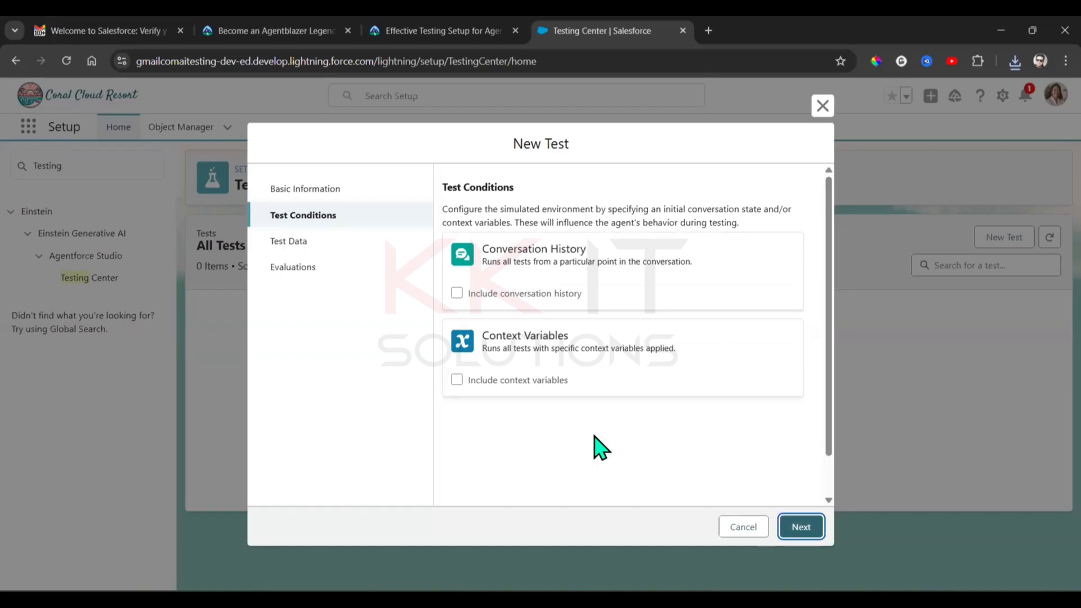
{"action": "left_click", "coordinate": [802, 528]}
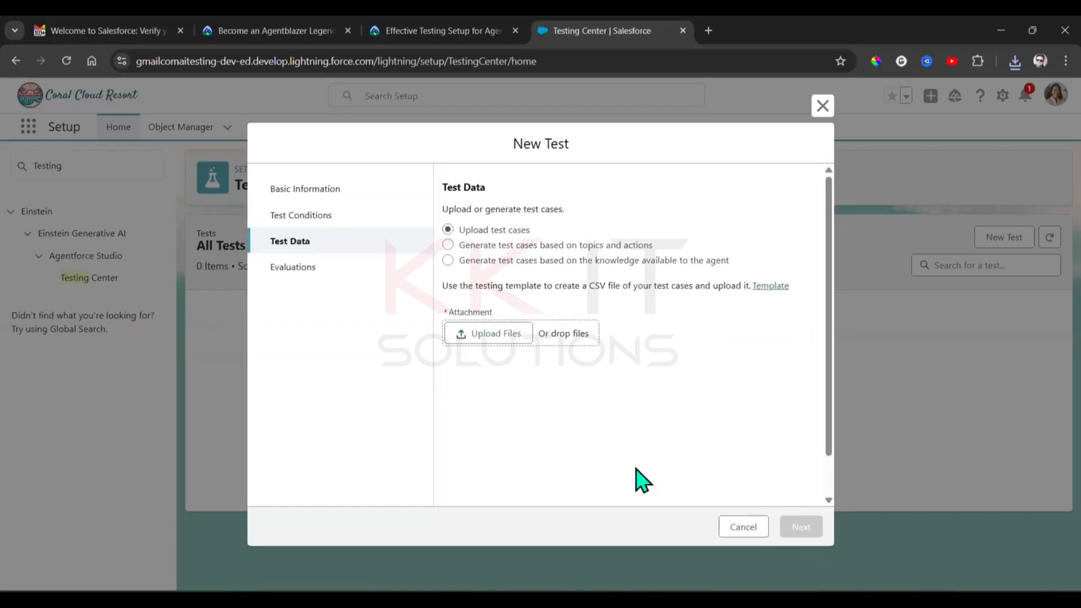
{"action": "left_click", "coordinate": [506, 337]}
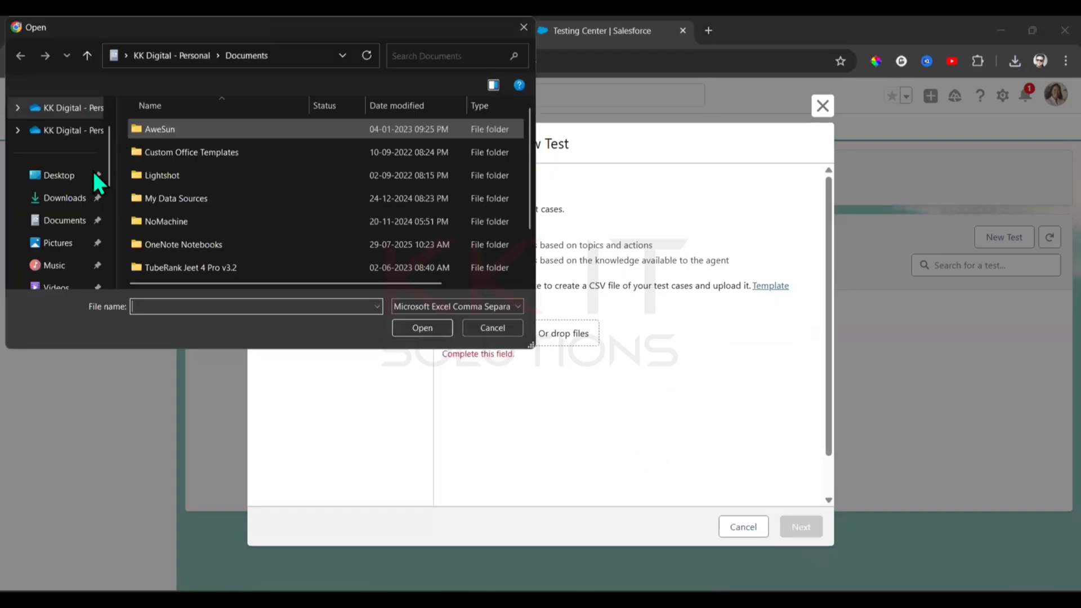
{"action": "left_click", "coordinate": [68, 197]}
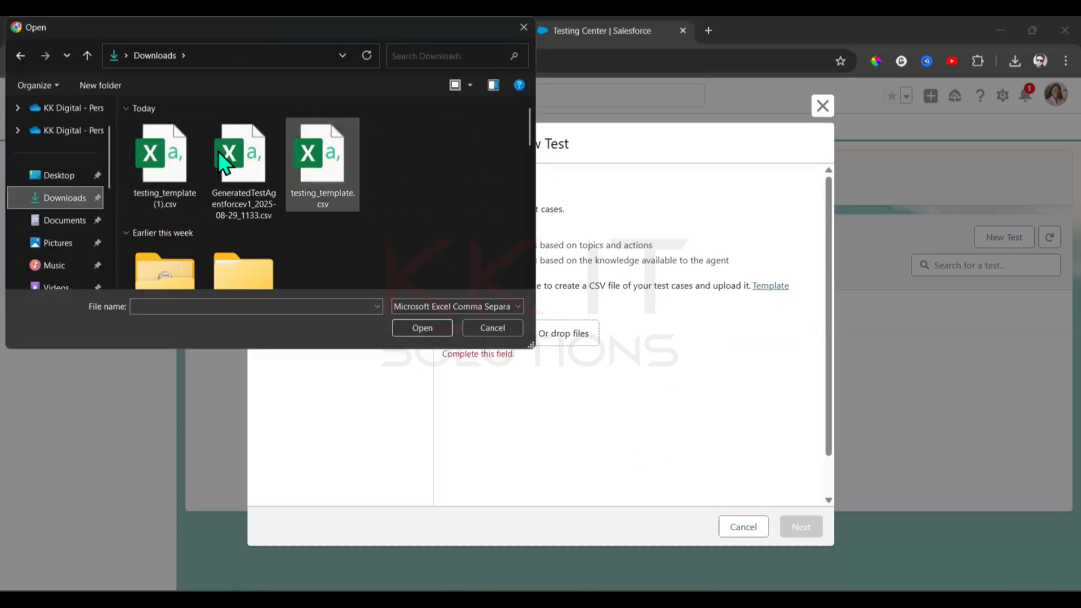
{"action": "double_click", "coordinate": [177, 150]}
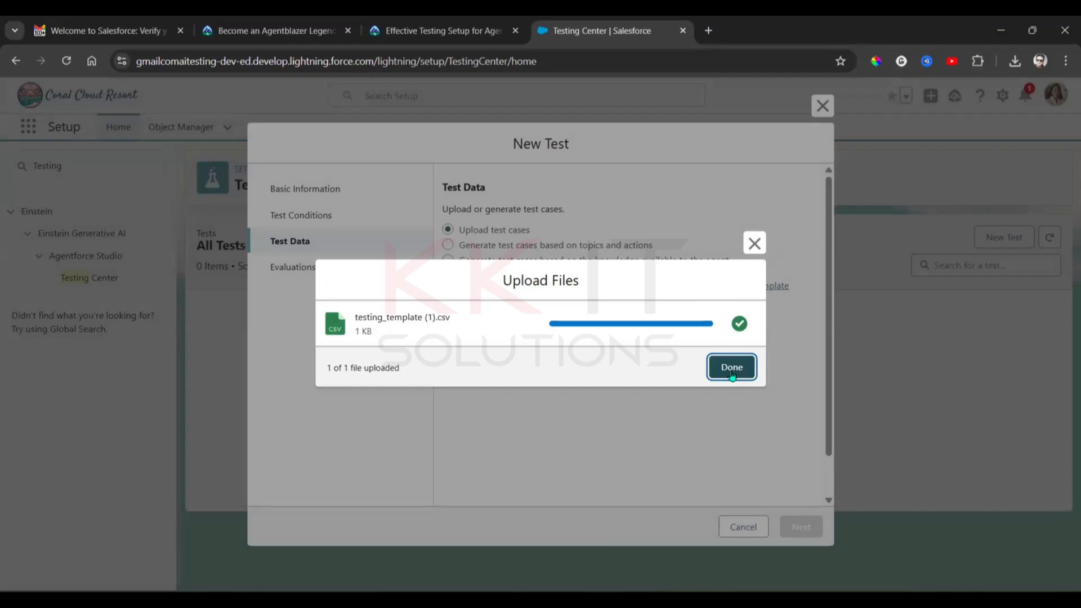
{"action": "left_click", "coordinate": [732, 367]}
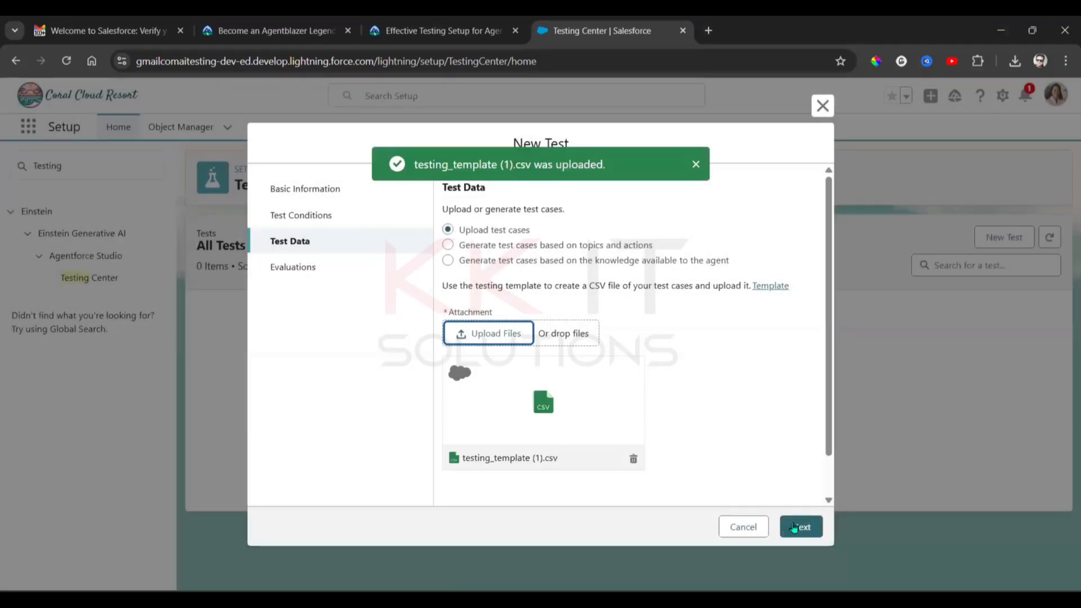
{"action": "left_click", "coordinate": [795, 528]}
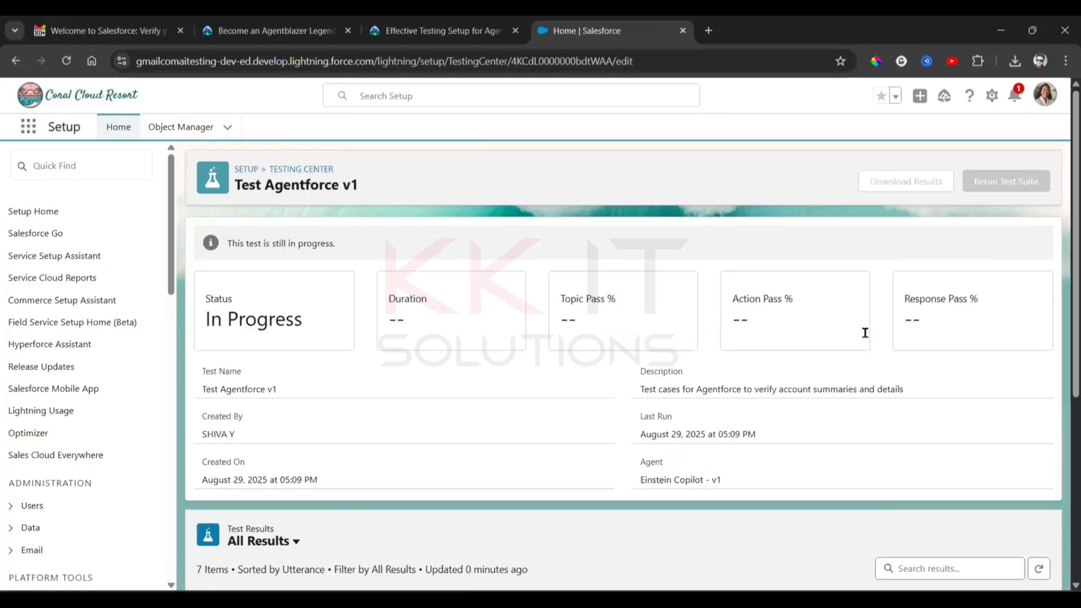
- Return to the Set Up Testing Criteria unit and read the remaining Run Your Tests instructions
{"action": "left_click", "coordinate": [309, 31]}
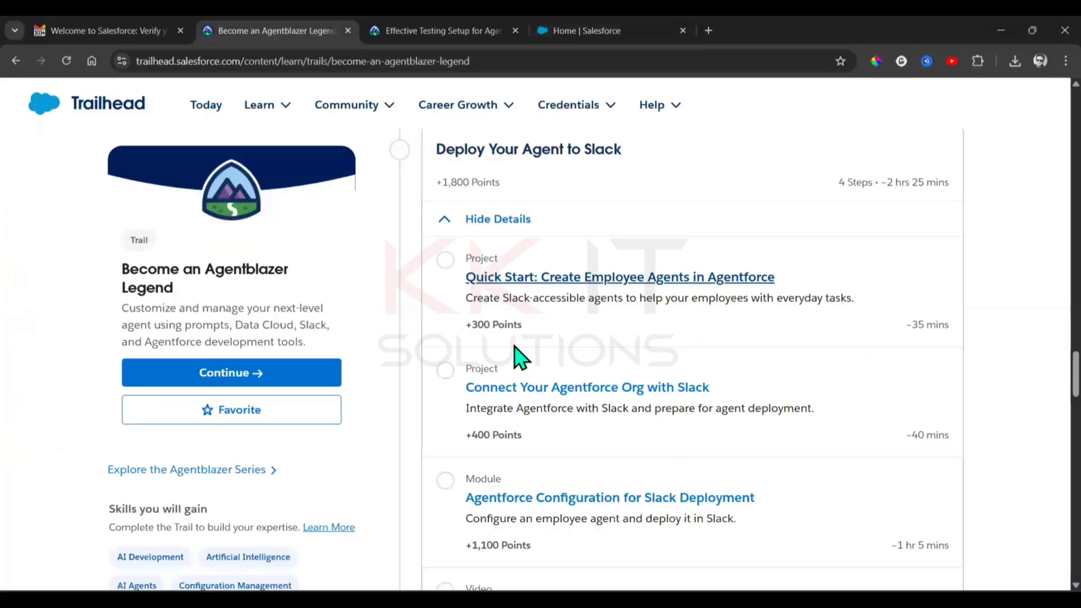
{"action": "left_click", "coordinate": [454, 30]}
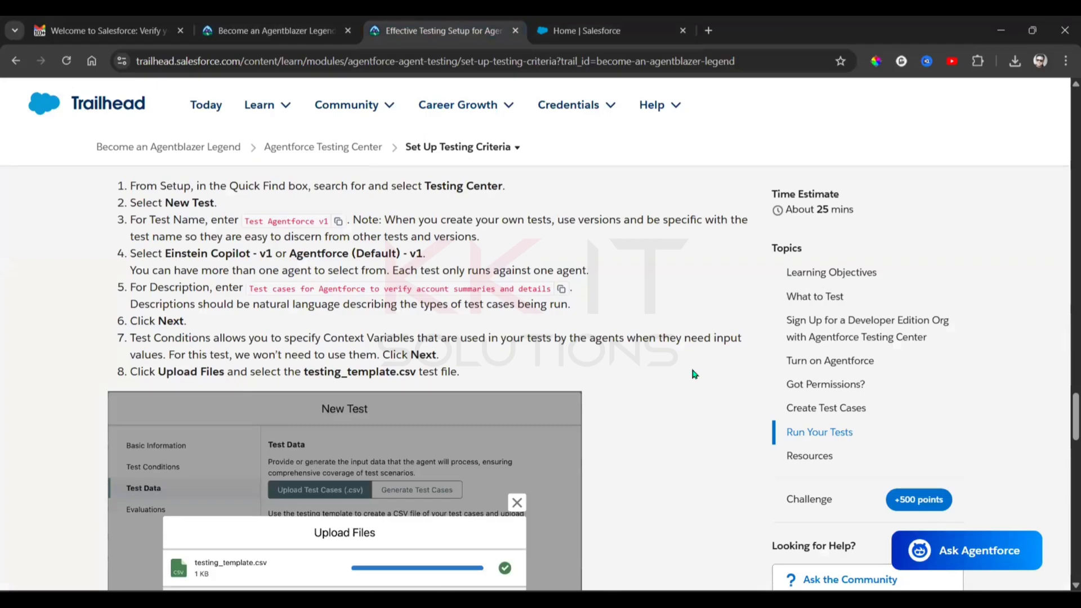
{"action": "scroll", "coordinate": [694, 374], "scroll_direction": "down", "scroll_amount": 6}
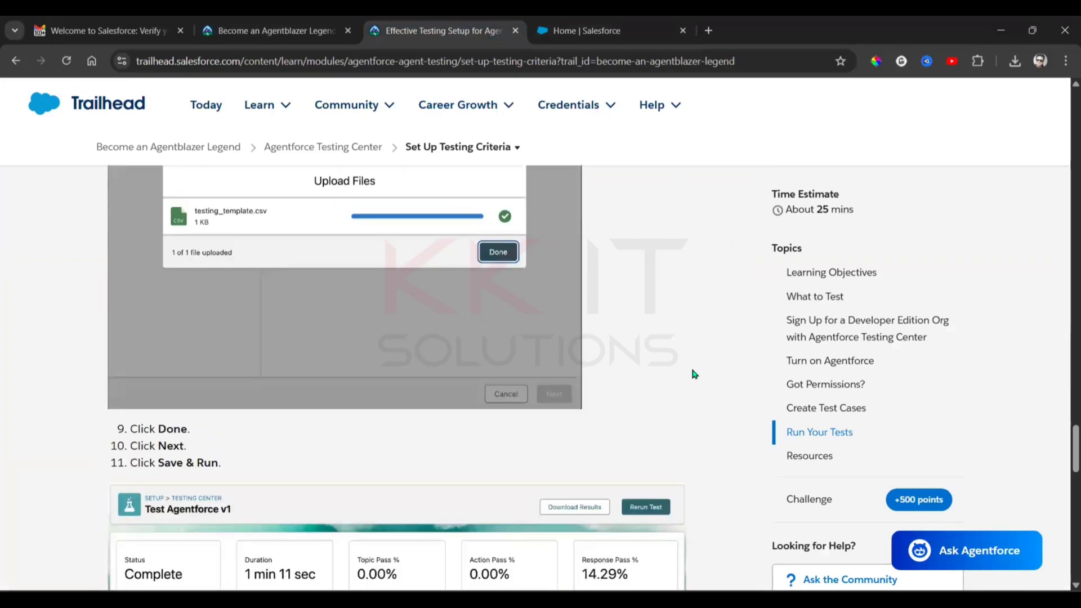
{"action": "scroll", "coordinate": [694, 374], "scroll_direction": "down", "scroll_amount": 4}
{"action": "scroll", "coordinate": [695, 374], "scroll_direction": "down", "scroll_amount": 3}
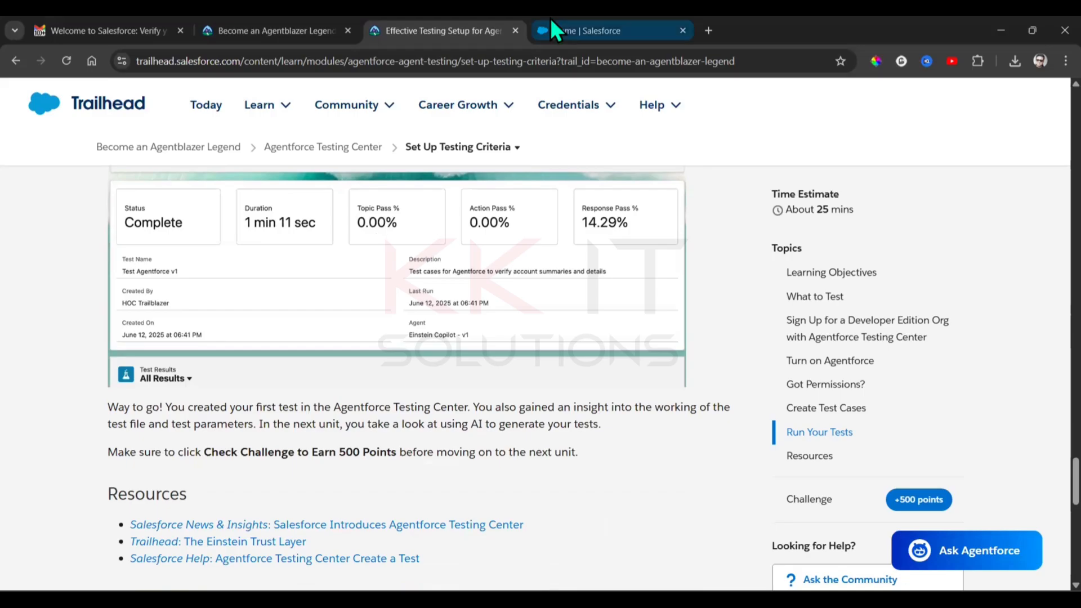
- Go back to the Test Agentforce v1 page in the Salesforce org and refresh it to check the run status
{"action": "left_click", "coordinate": [586, 30]}
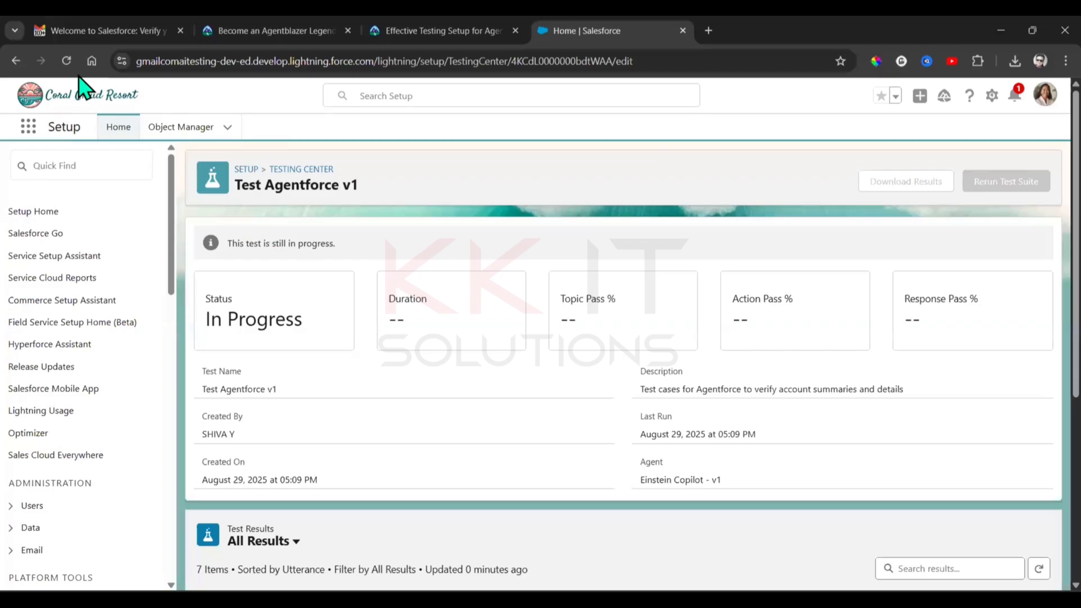
{"action": "left_click", "coordinate": [67, 61]}
{"action": "key", "text": "F5"}
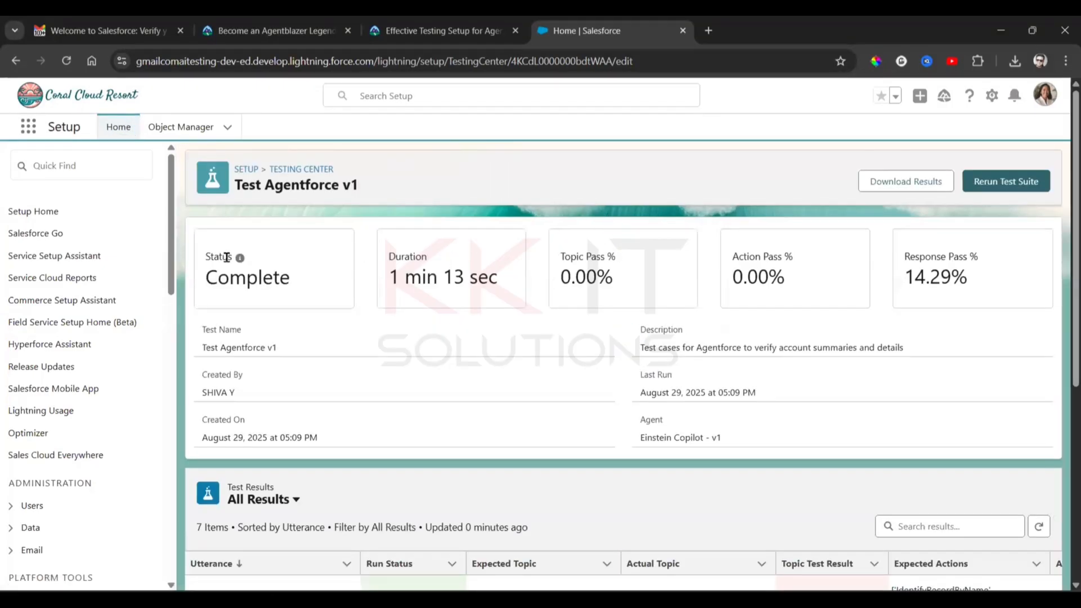
- Return to the Set Up Testing Criteria unit and check its challenge to earn the 500 points
{"action": "left_click", "coordinate": [423, 24]}
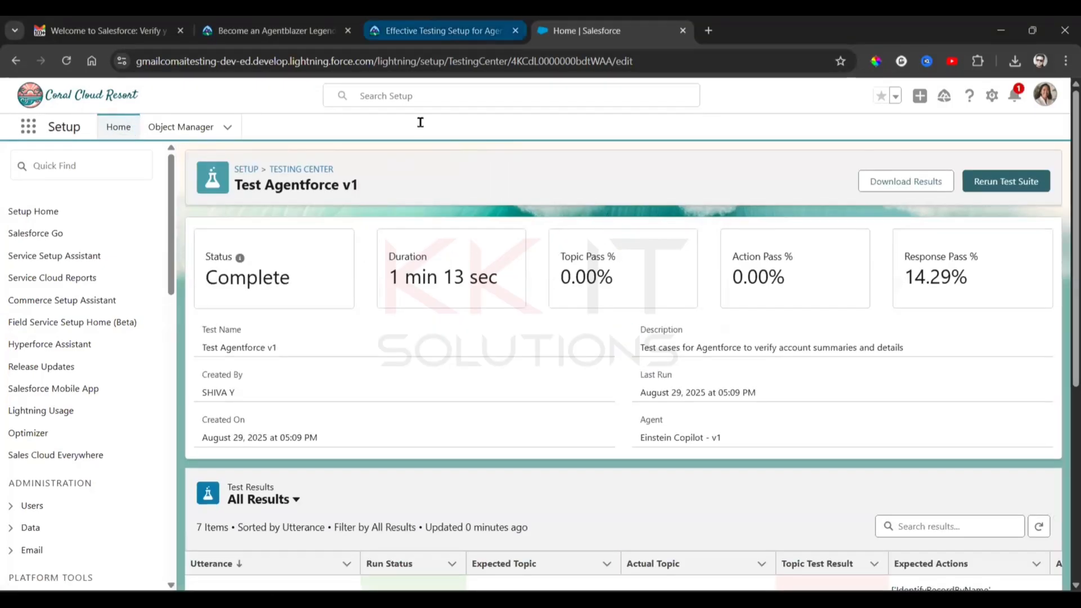
{"action": "scroll", "coordinate": [580, 278], "scroll_direction": "down", "scroll_amount": 8}
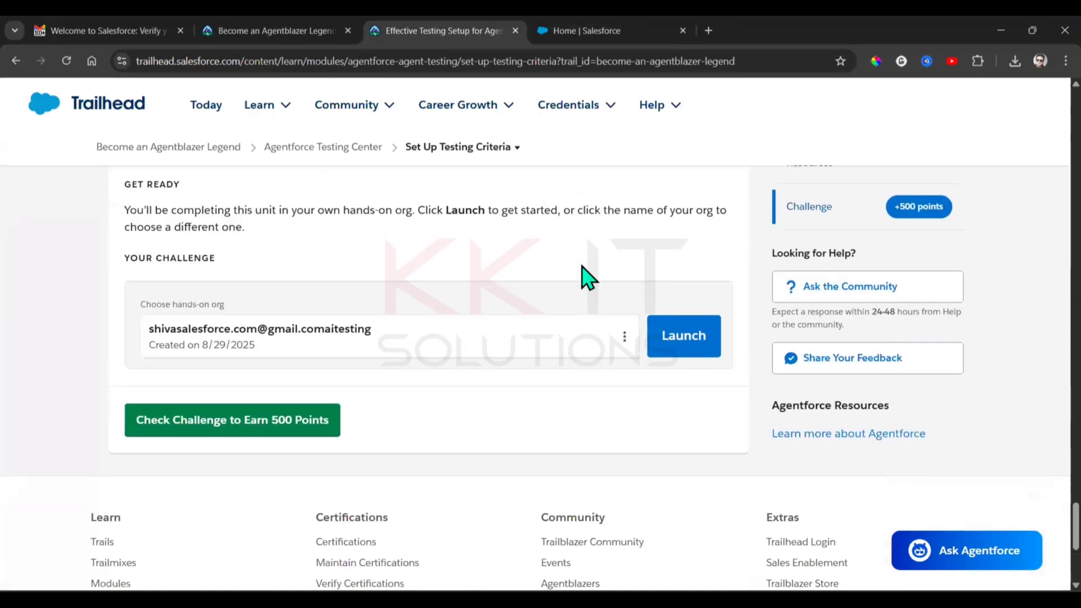
{"action": "scroll", "coordinate": [584, 276], "scroll_direction": "down", "scroll_amount": 1}
{"action": "left_click", "coordinate": [203, 356]}
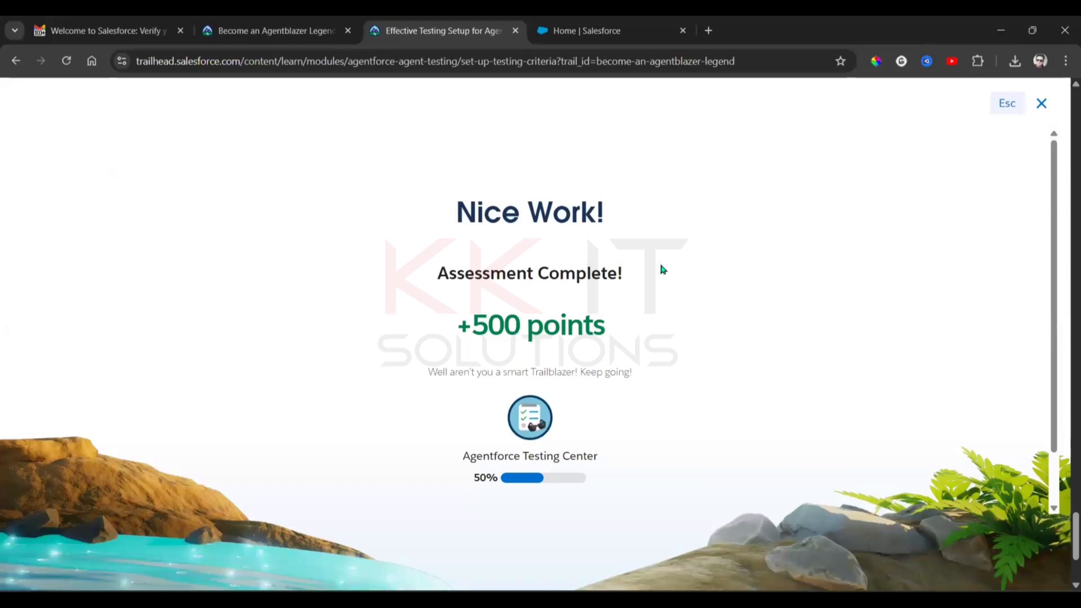
- Continue to the Use AI to Generate Tests unit and read its Batch Testing instructions
{"action": "scroll", "coordinate": [656, 355], "scroll_direction": "down", "scroll_amount": 1}
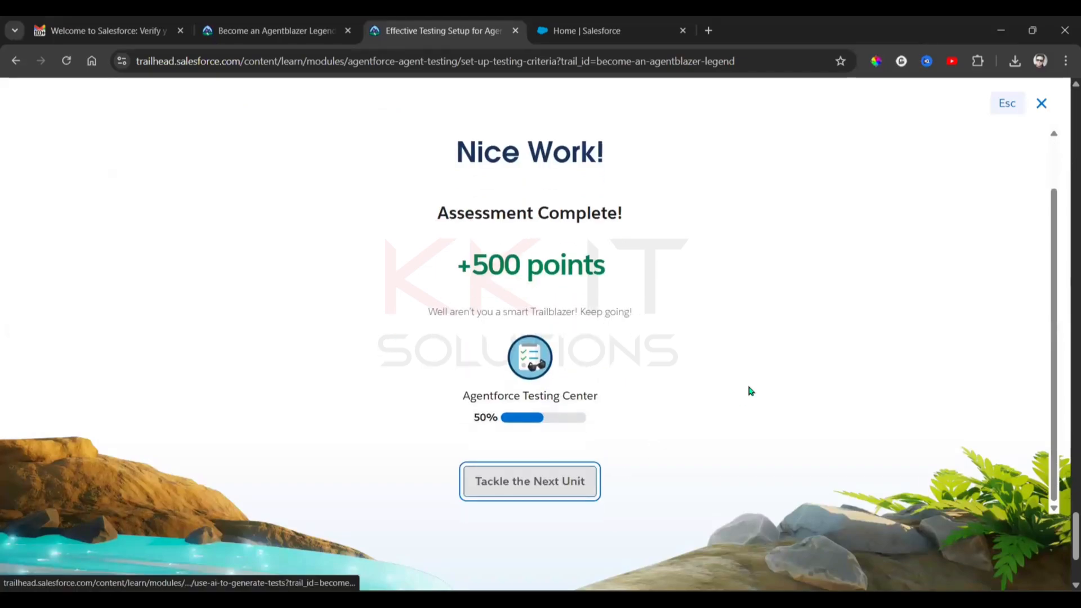
{"action": "key", "text": "Return"}
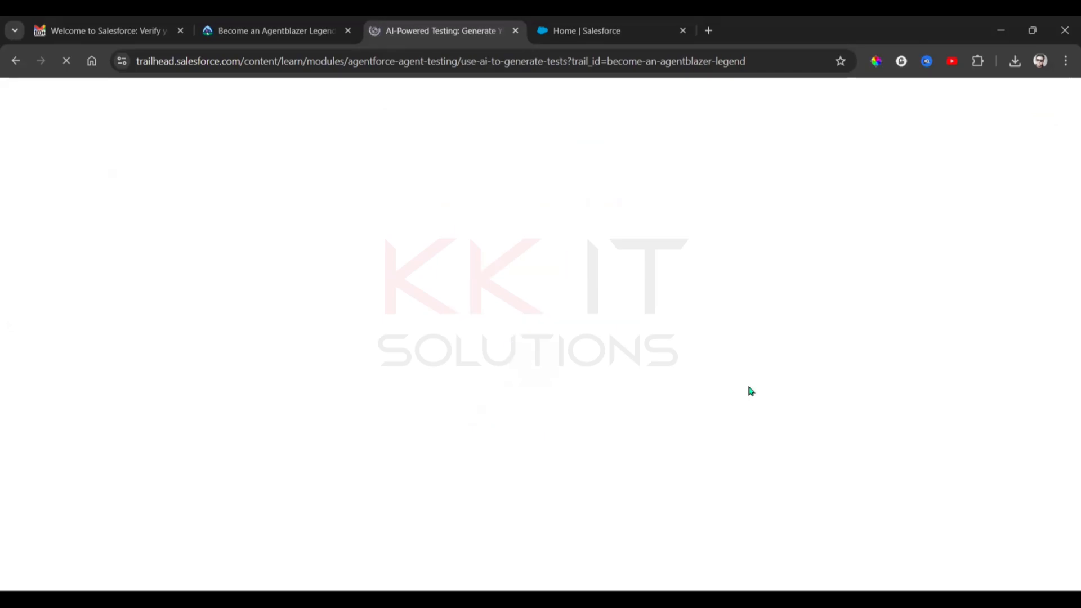
{"action": "scroll", "coordinate": [486, 311], "scroll_direction": "down", "scroll_amount": 4}
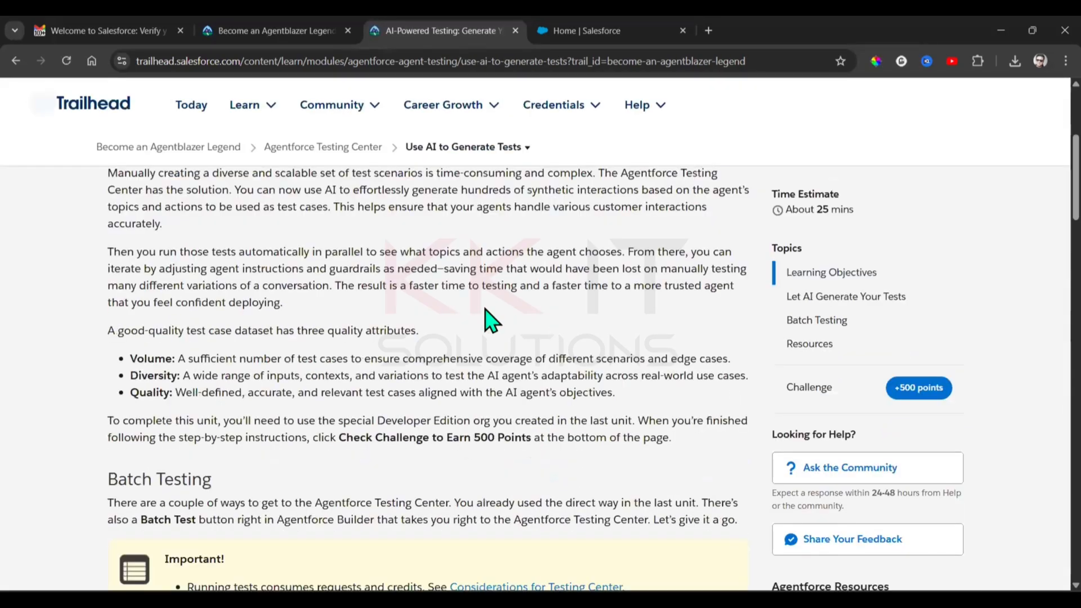
{"action": "scroll", "coordinate": [491, 321], "scroll_direction": "down", "scroll_amount": 3}
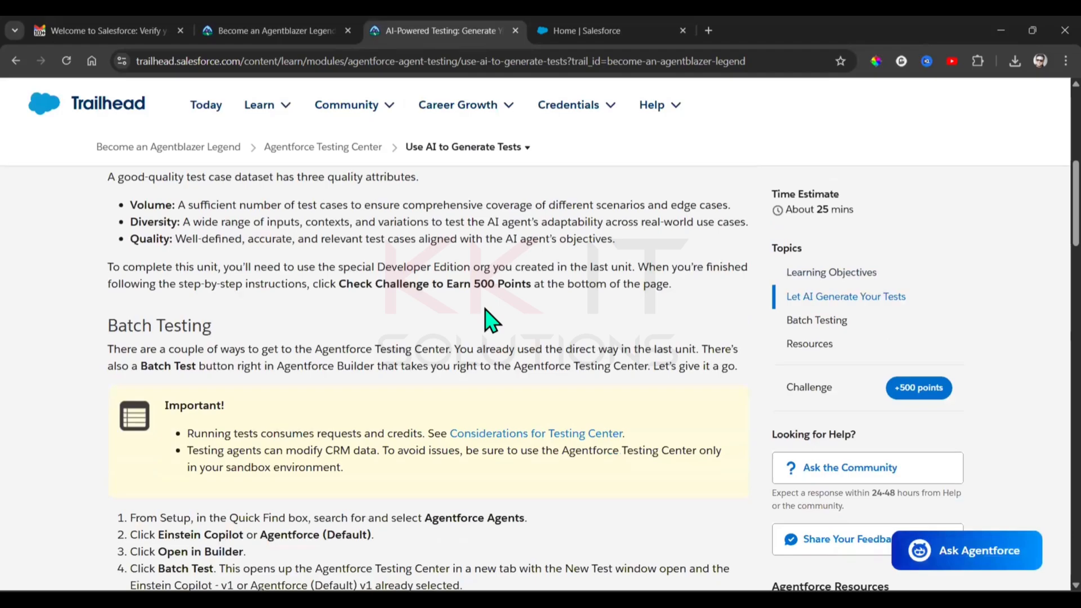
{"action": "scroll", "coordinate": [491, 321], "scroll_direction": "down", "scroll_amount": 4}
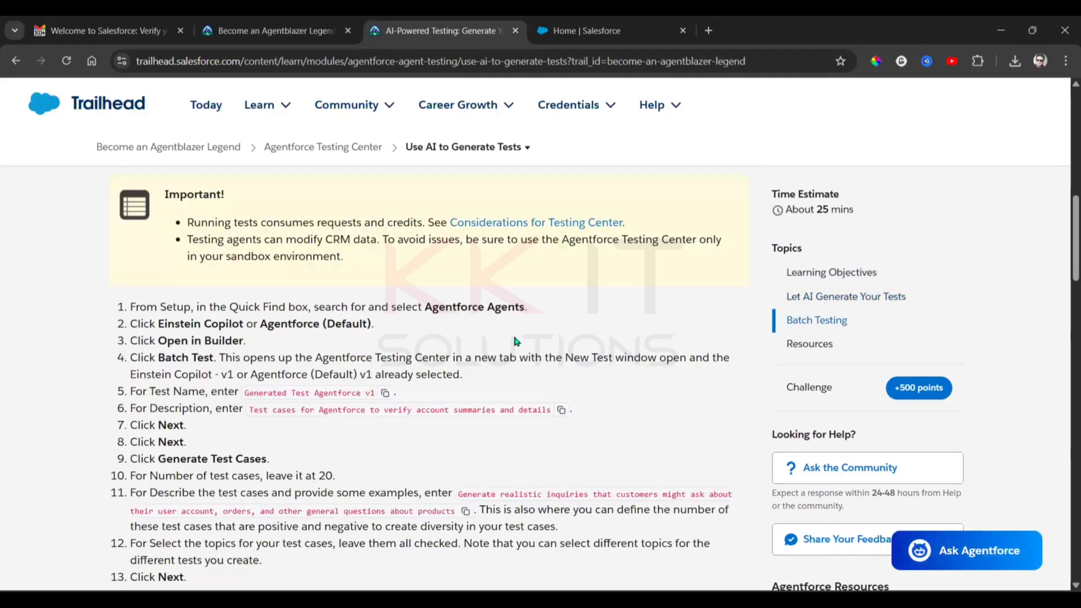
- Copy "Agentforce Agents" from the instructions, search for it in Salesforce Setup, and open the Agentforce Agents page
{"action": "left_click_drag", "start_coordinate": [426, 308], "coordinate": [519, 304]}
{"action": "key", "text": "ctrl+c"}
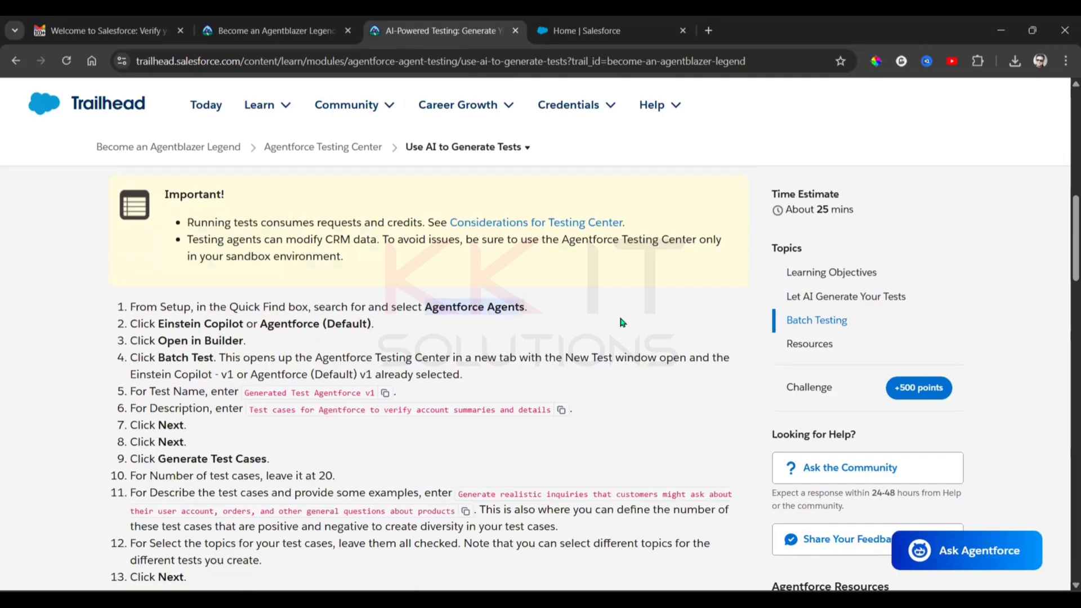
{"action": "left_click", "coordinate": [586, 30]}
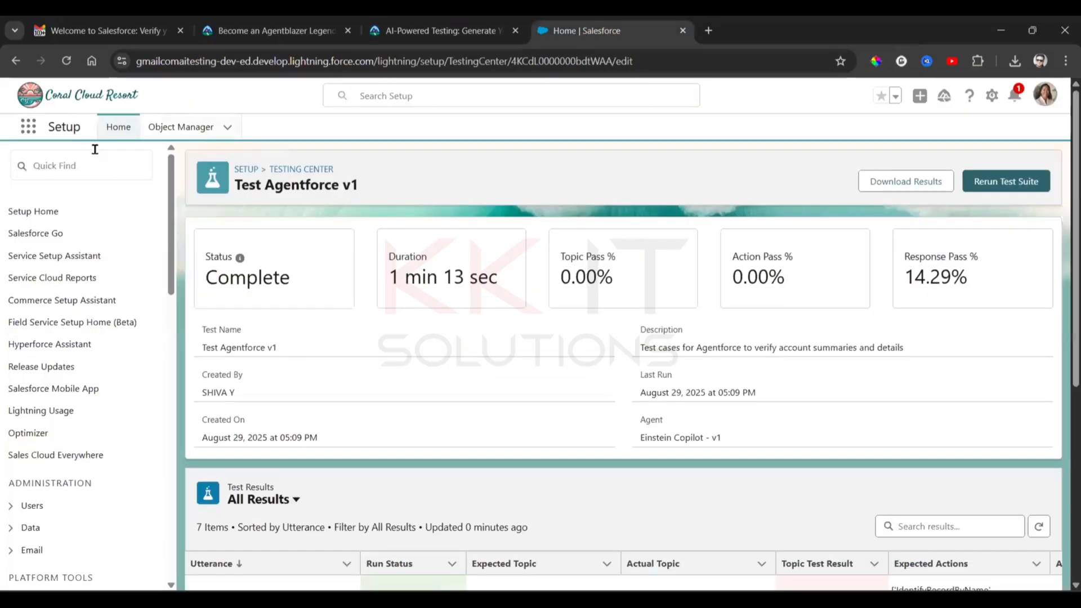
{"action": "left_click", "coordinate": [95, 153]}
{"action": "key", "text": "ctrl+v"}
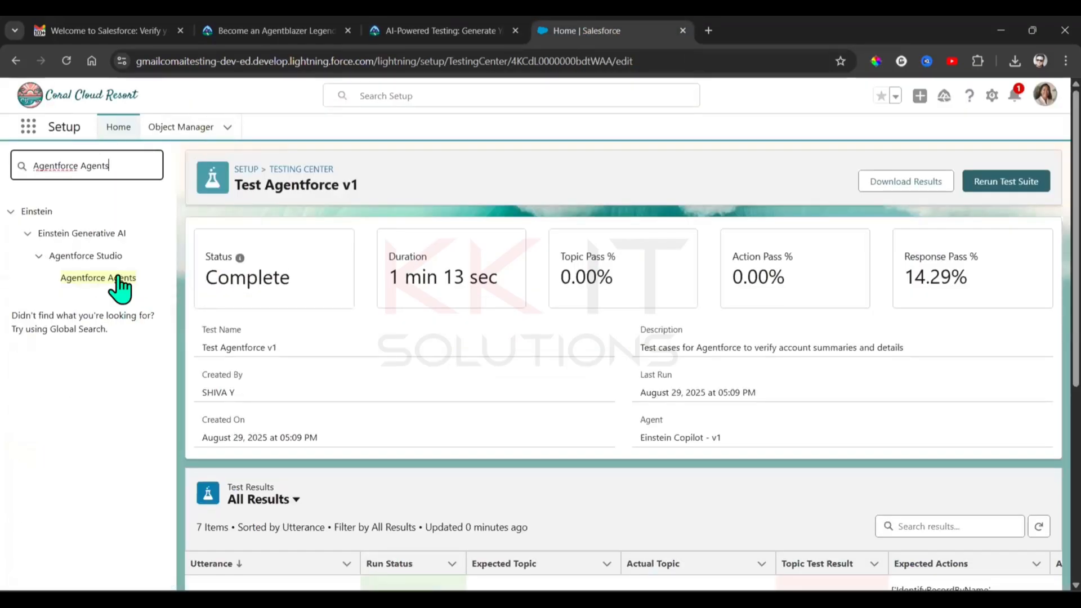
{"action": "left_click", "coordinate": [119, 284]}
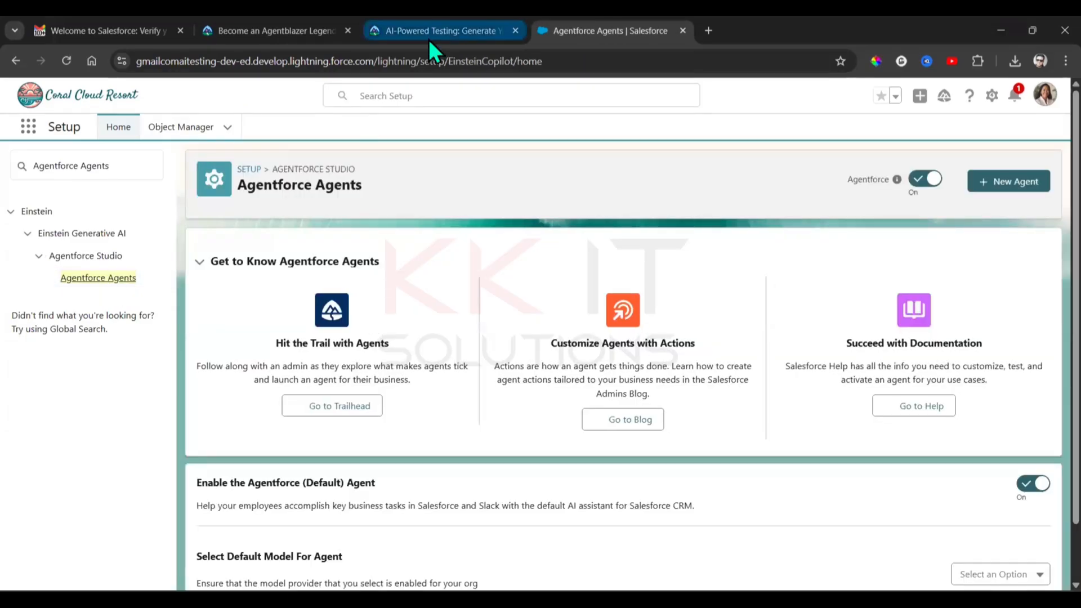
- Check the next Batch Testing instruction and open the Einstein Copilot agent from the agent list
{"action": "left_click", "coordinate": [430, 37]}
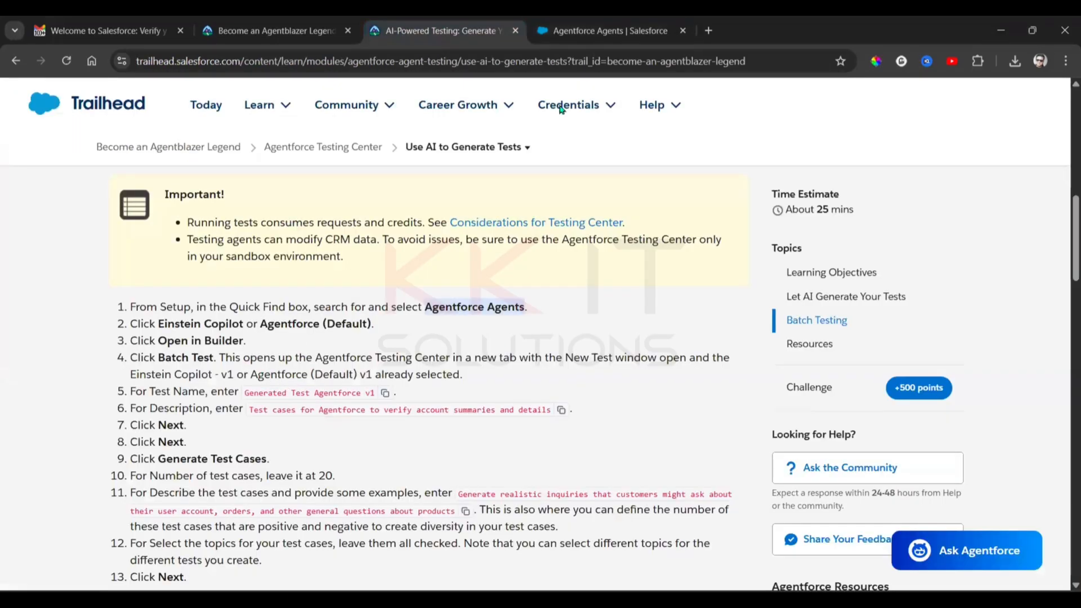
{"action": "key", "text": "ctrl+Tab"}
{"action": "scroll", "coordinate": [507, 316], "scroll_direction": "down", "scroll_amount": 3}
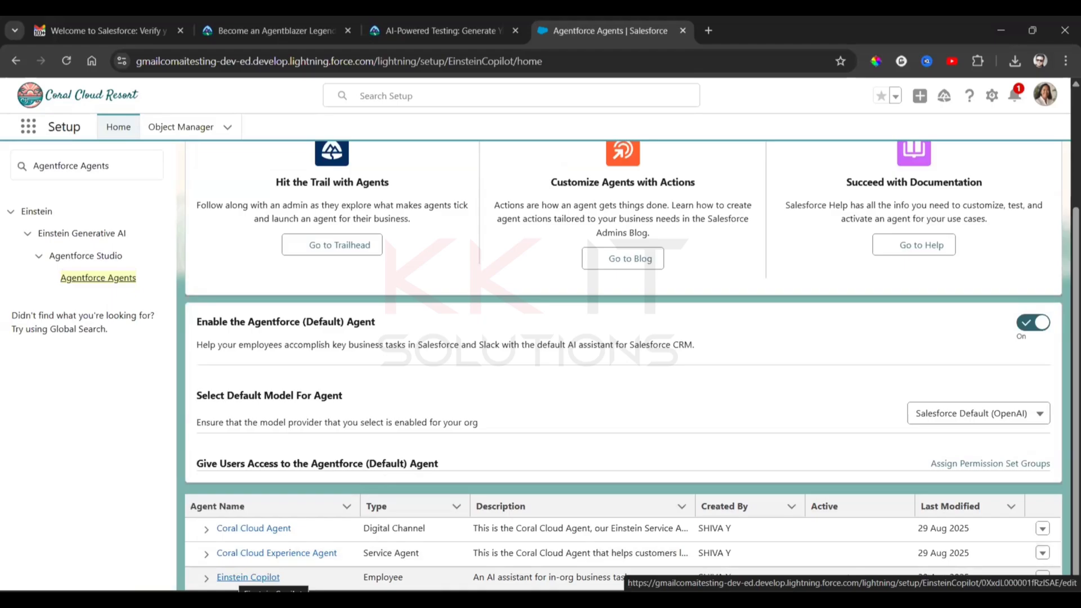
{"action": "left_click", "coordinate": [248, 577]}
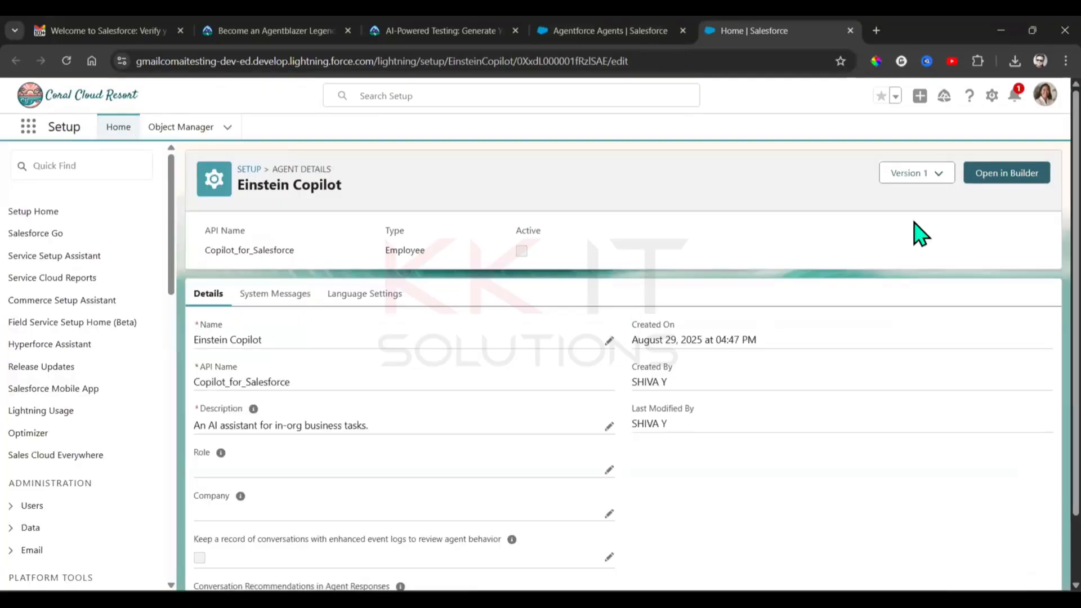
- Open Einstein Copilot in Agentforce Builder, dismiss the introductory tour, and start a batch test
{"action": "left_click", "coordinate": [1011, 177]}
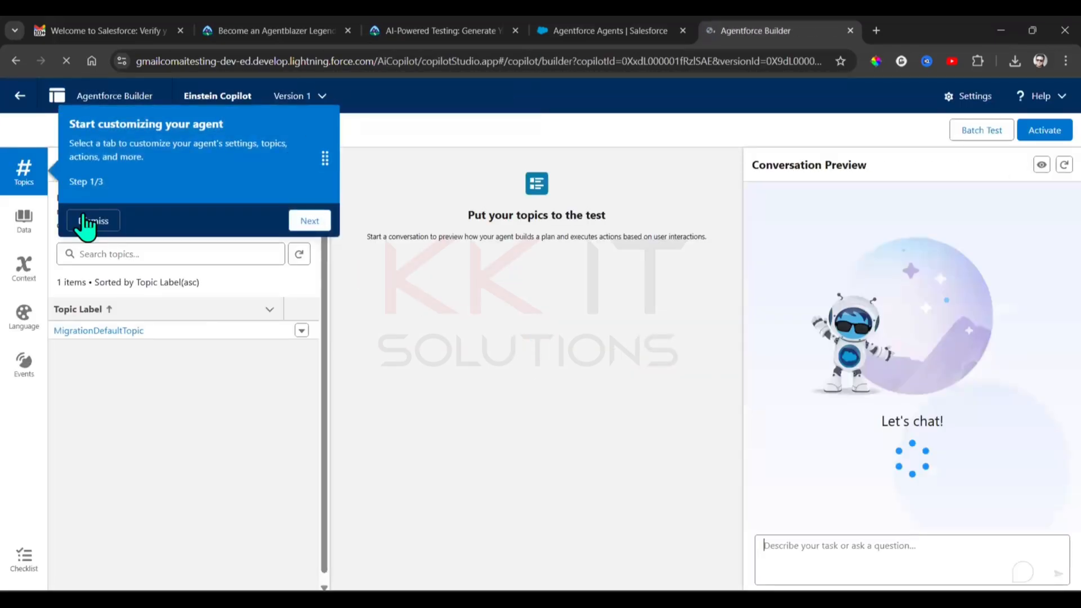
{"action": "left_click", "coordinate": [86, 221]}
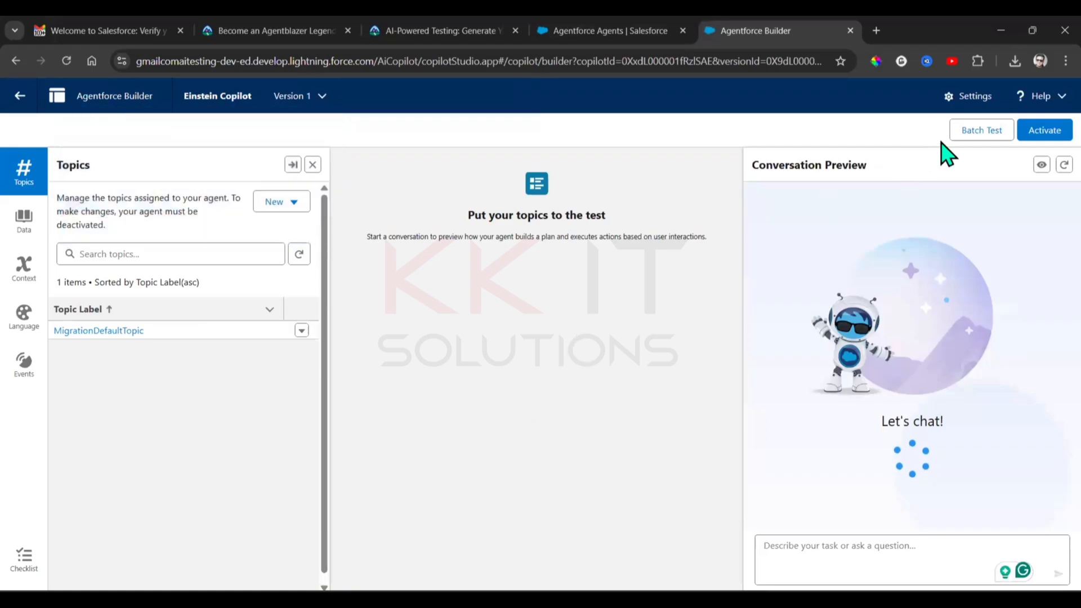
{"action": "left_click", "coordinate": [975, 139]}
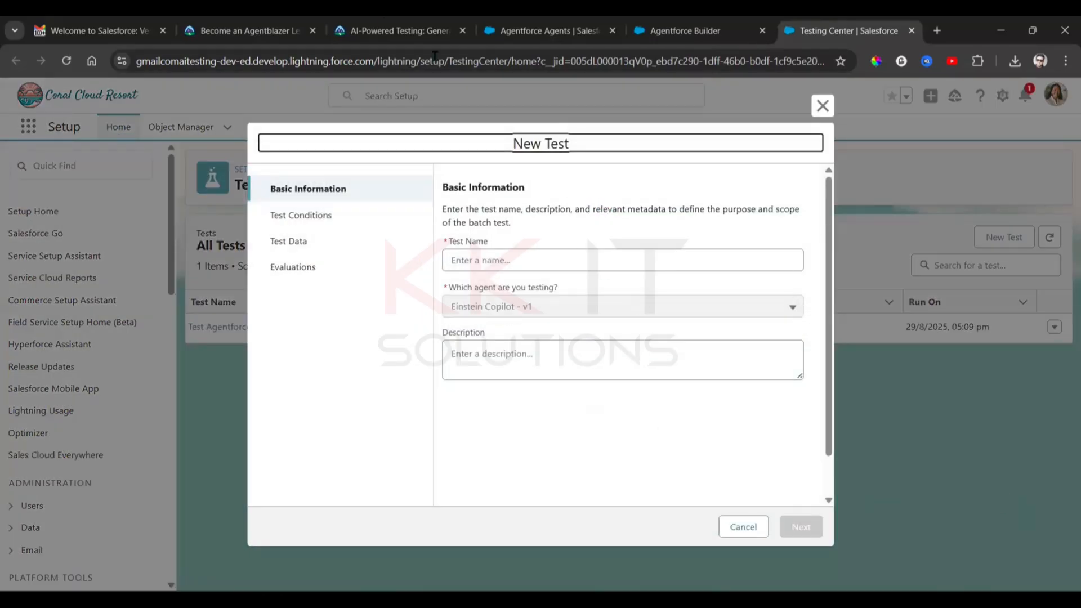
- Copy the test name from the Trailhead instructions and name the new test "Generated Test Agentforce v1"
{"action": "key", "text": "ctrl+3"}
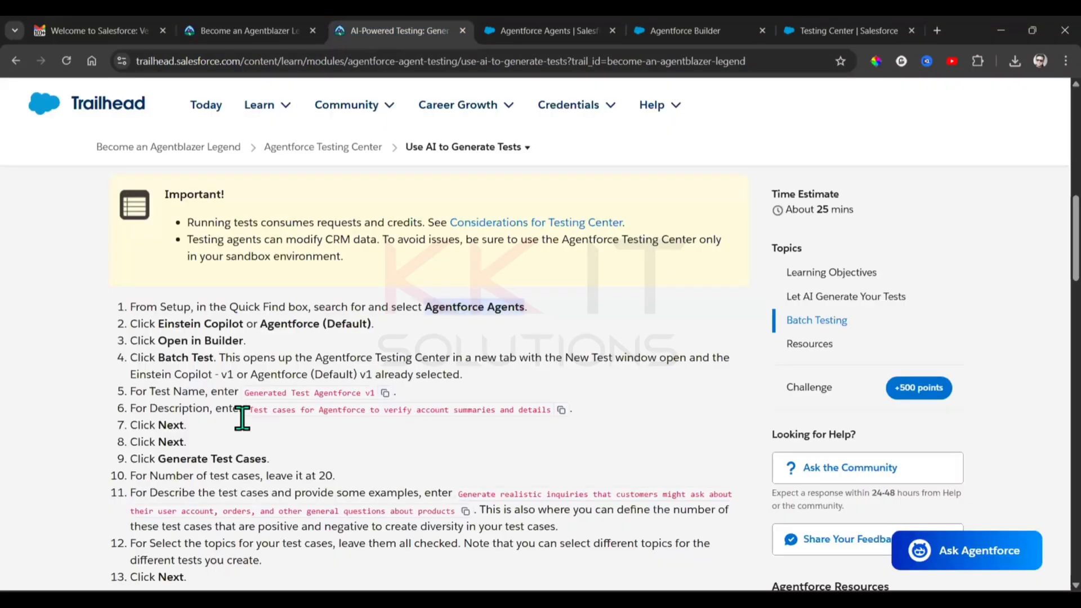
{"action": "left_click", "coordinate": [385, 397]}
{"action": "left_click", "coordinate": [698, 30]}
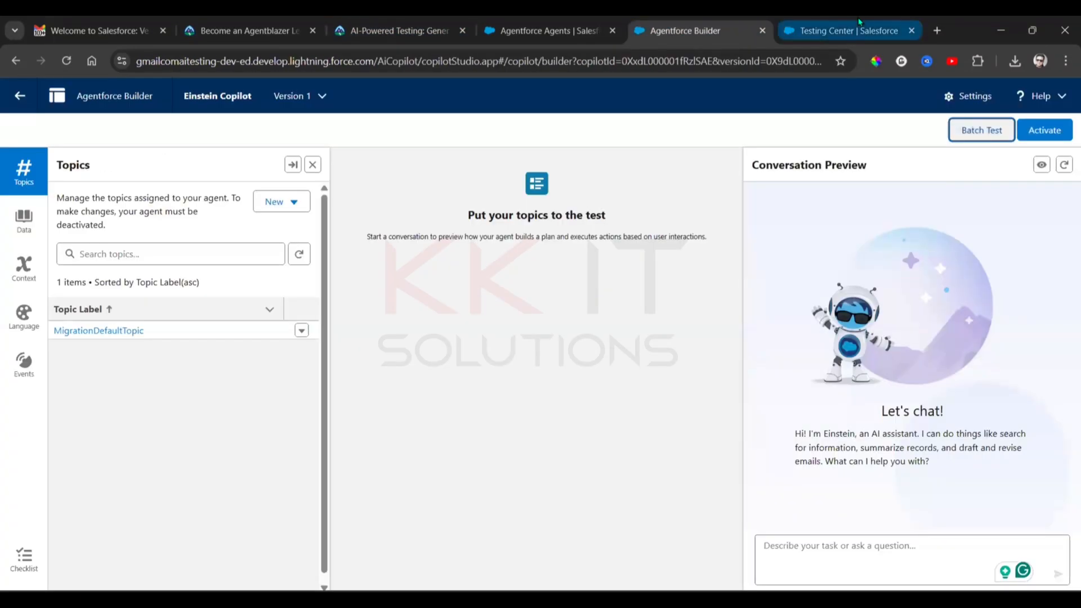
{"action": "left_click", "coordinate": [859, 23]}
{"action": "left_click", "coordinate": [519, 266]}
{"action": "key", "text": "ctrl+v"}
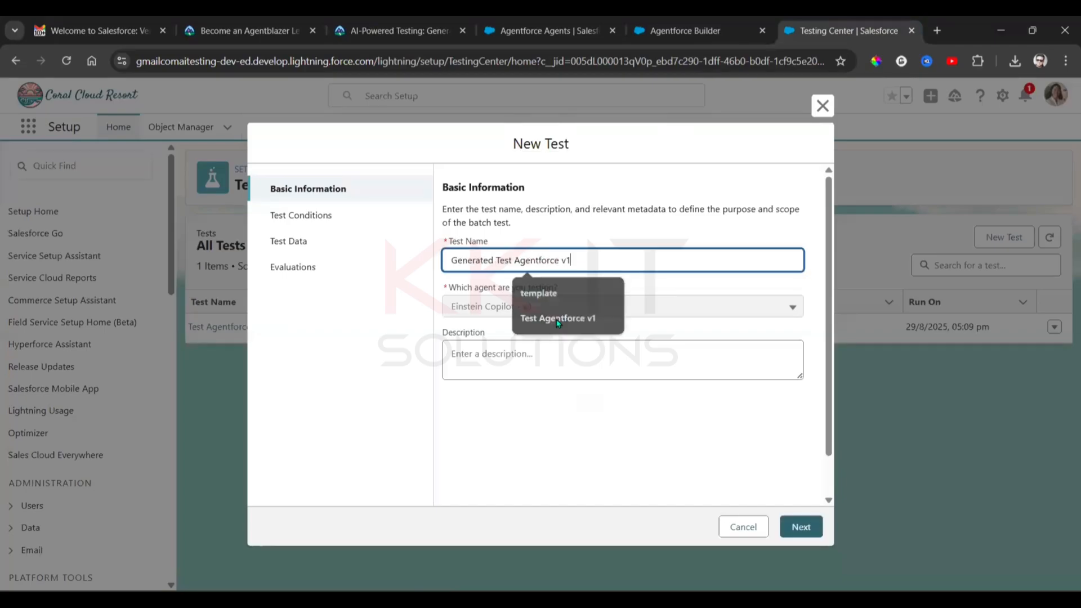
{"action": "key", "text": "Escape"}
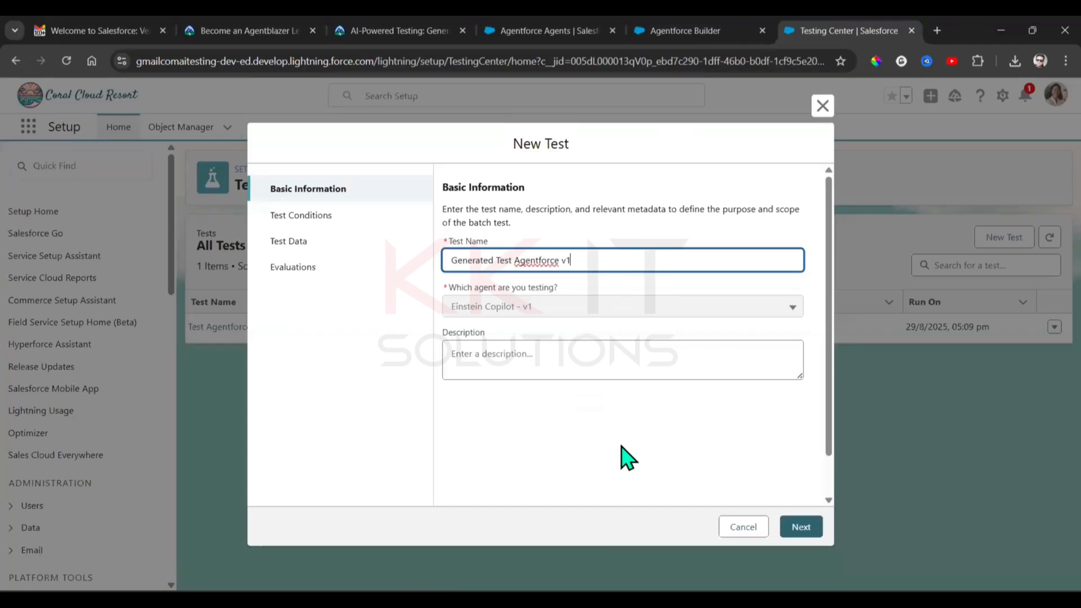
- Set the description to "Test cases for Agentforce to verify account summaries and details", copied from the instructions, and skip the optional test conditions
{"action": "left_click", "coordinate": [410, 28]}
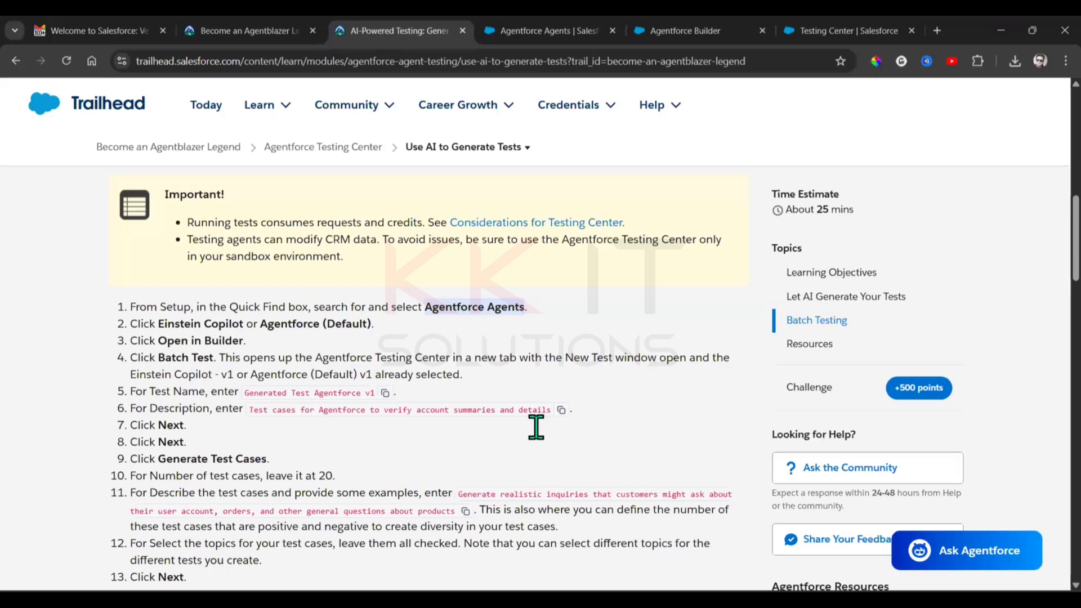
{"action": "left_click", "coordinate": [561, 410]}
{"action": "left_click", "coordinate": [832, 29]}
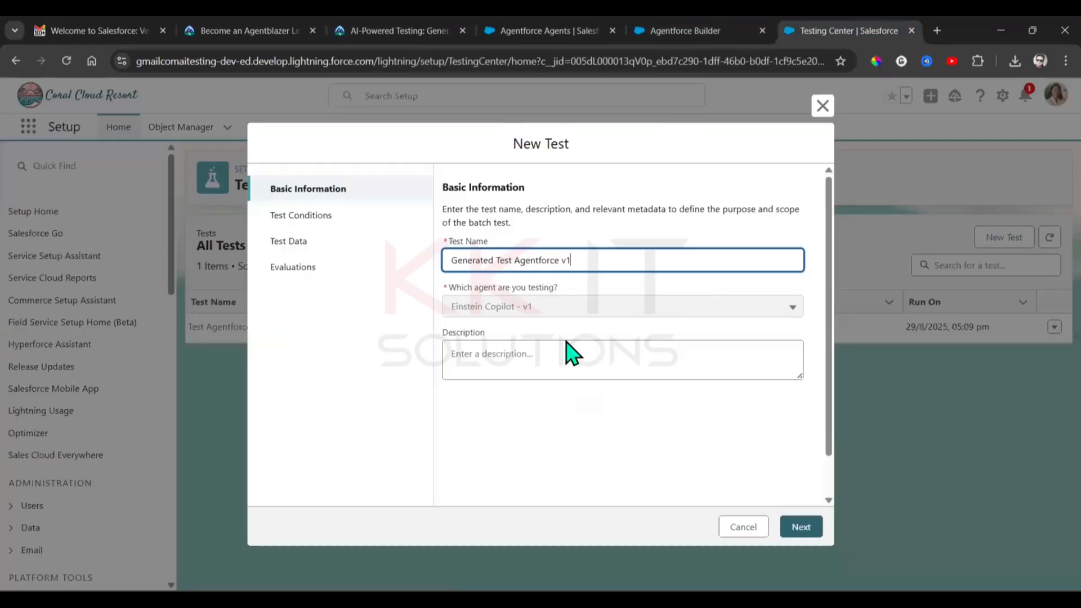
{"action": "left_click", "coordinate": [502, 354]}
{"action": "key", "text": "ctrl+v"}
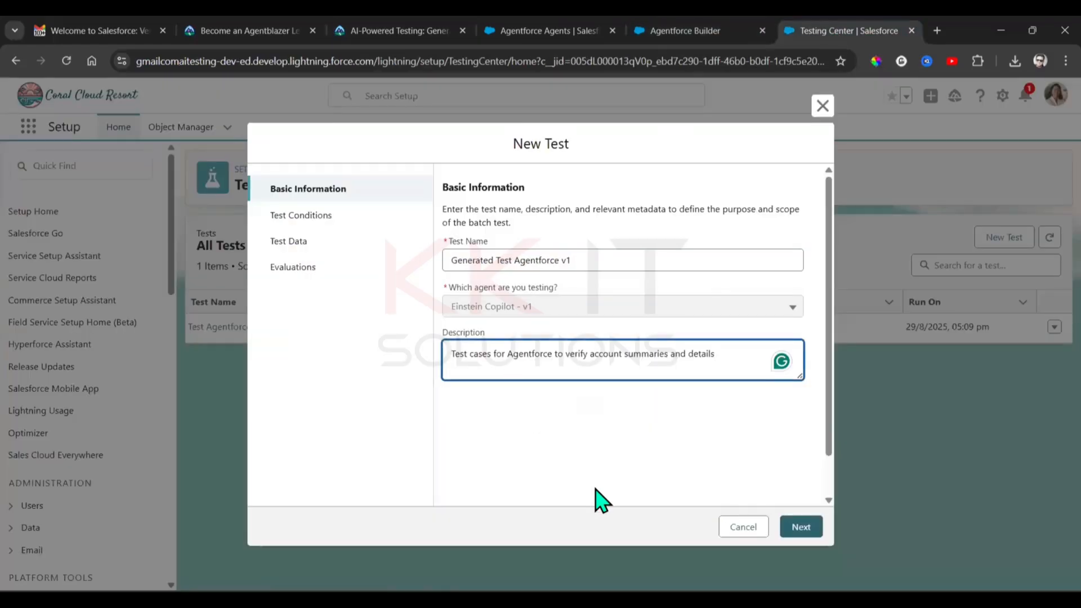
{"action": "left_click", "coordinate": [809, 529]}
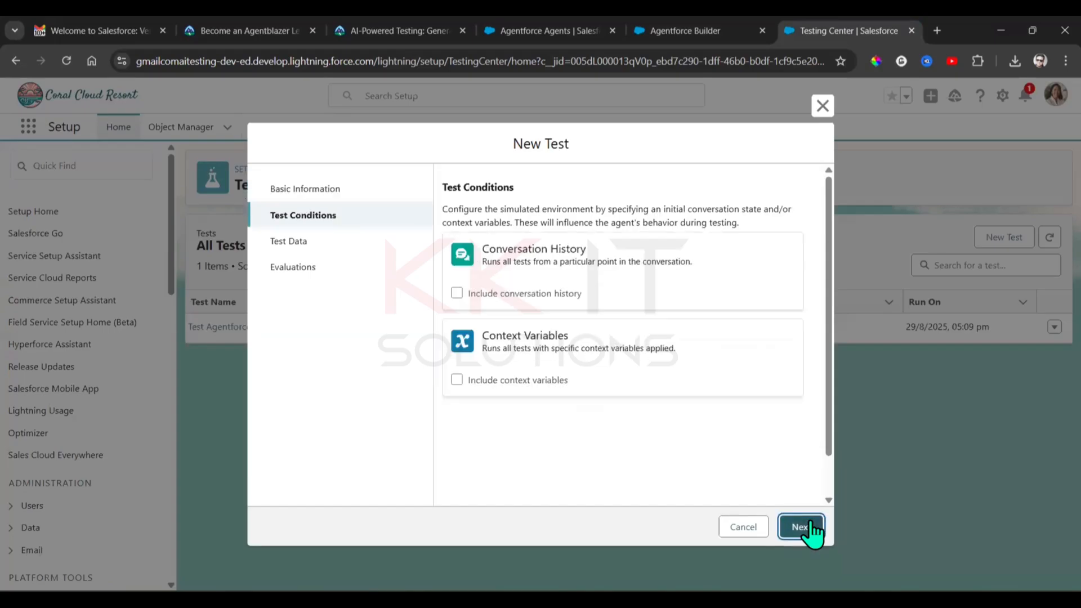
{"action": "left_click", "coordinate": [798, 528]}
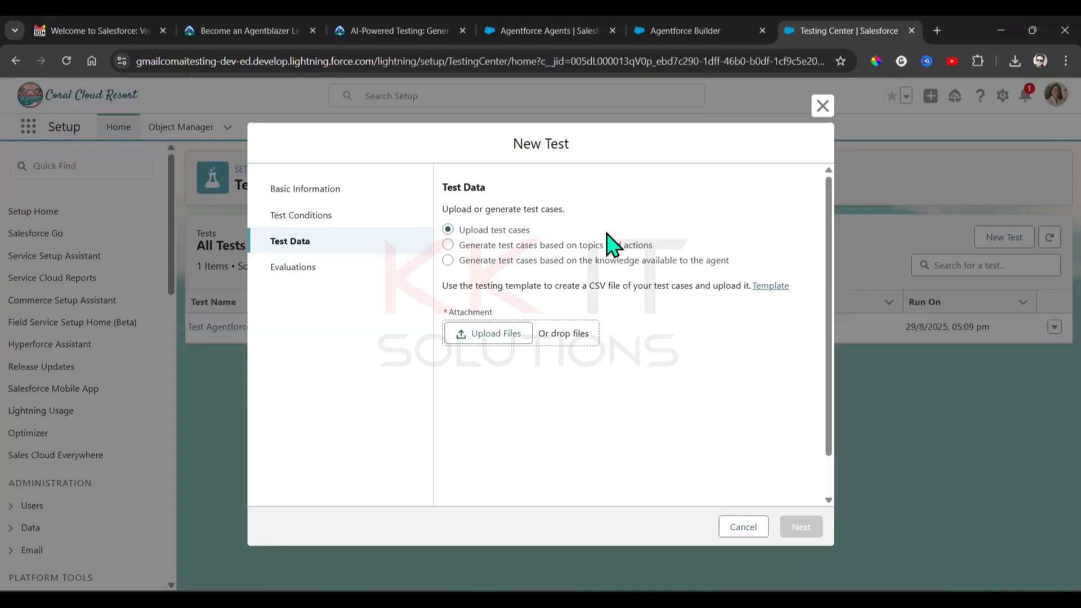
- Choose topic-and-action-based test generation, described as "Generate realistic inquiries that customers might ask about their user account, orders, and other general questions about products", and continue to evaluations
{"action": "left_click", "coordinate": [507, 247]}
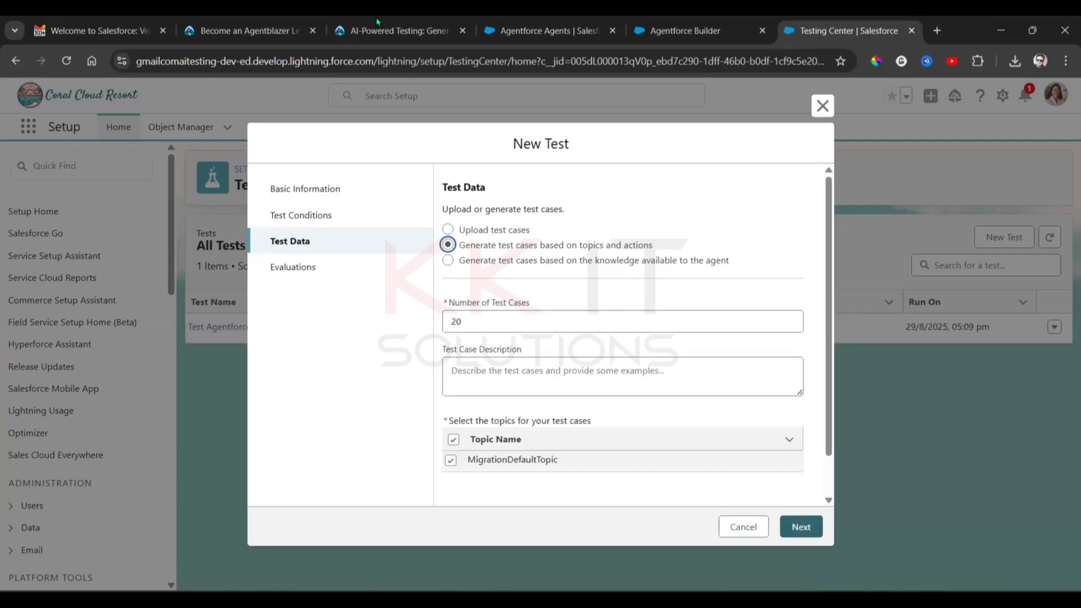
{"action": "left_click", "coordinate": [394, 30]}
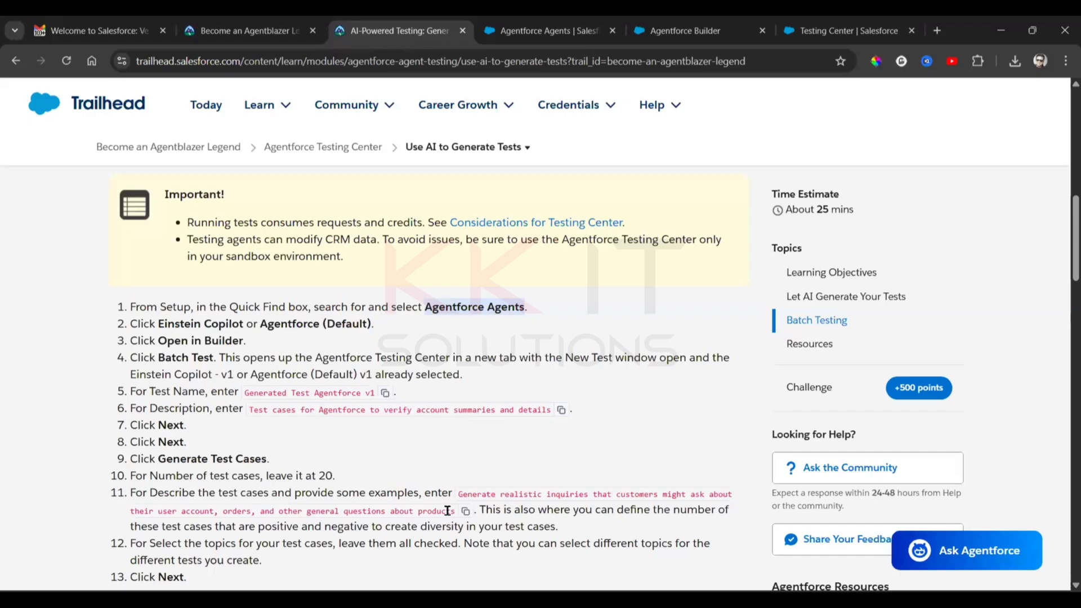
{"action": "left_click", "coordinate": [850, 30]}
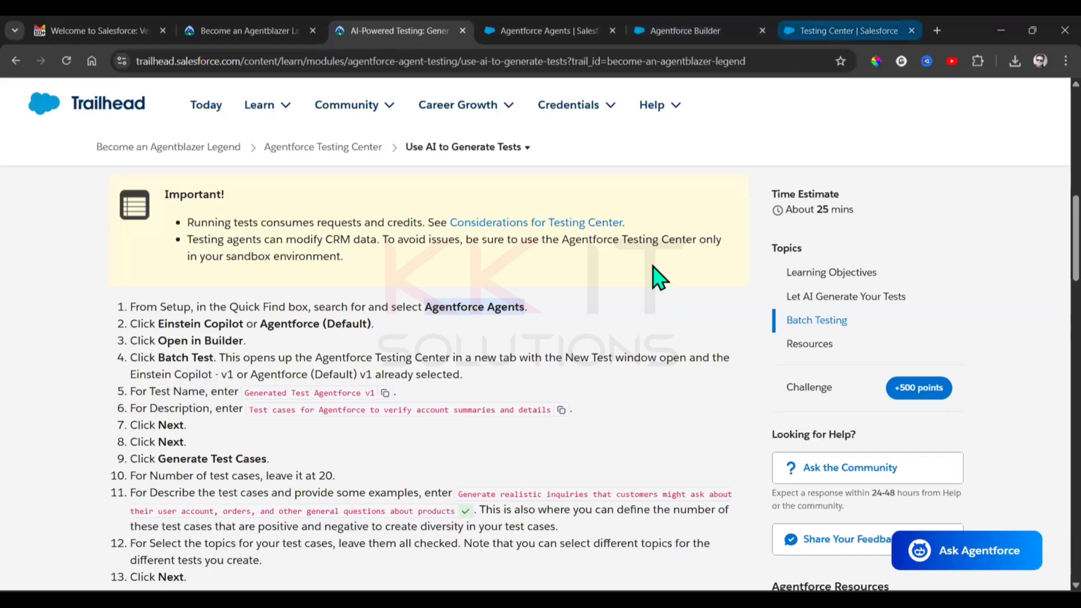
{"action": "left_click", "coordinate": [524, 360]}
{"action": "type", "text": "Generate realistic inquiries that customers might ask about their user accounts, orders, and other general questions about products"}
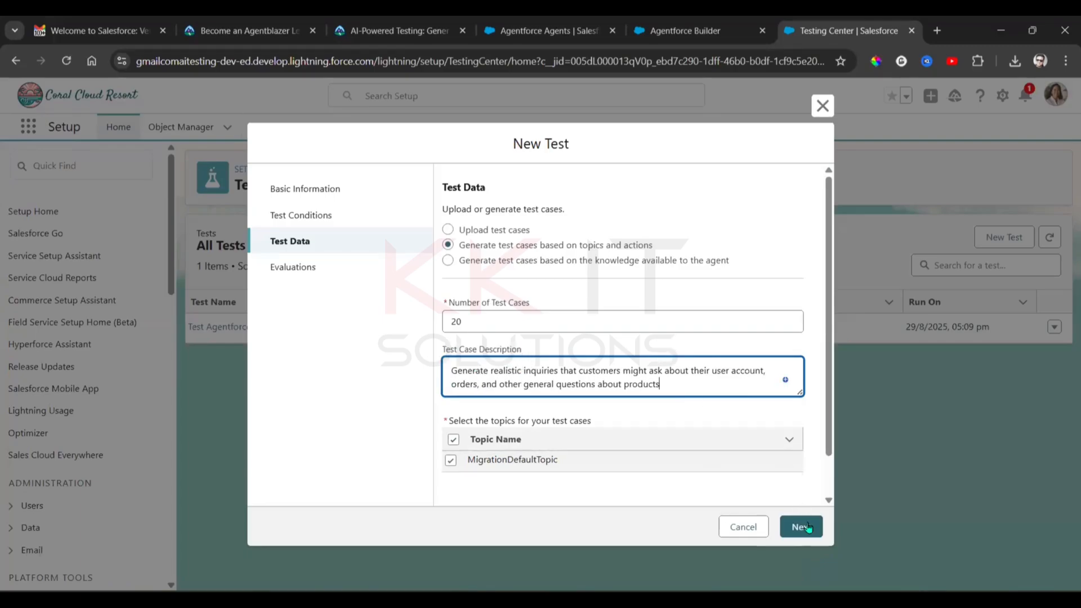
{"action": "left_click", "coordinate": [808, 527]}
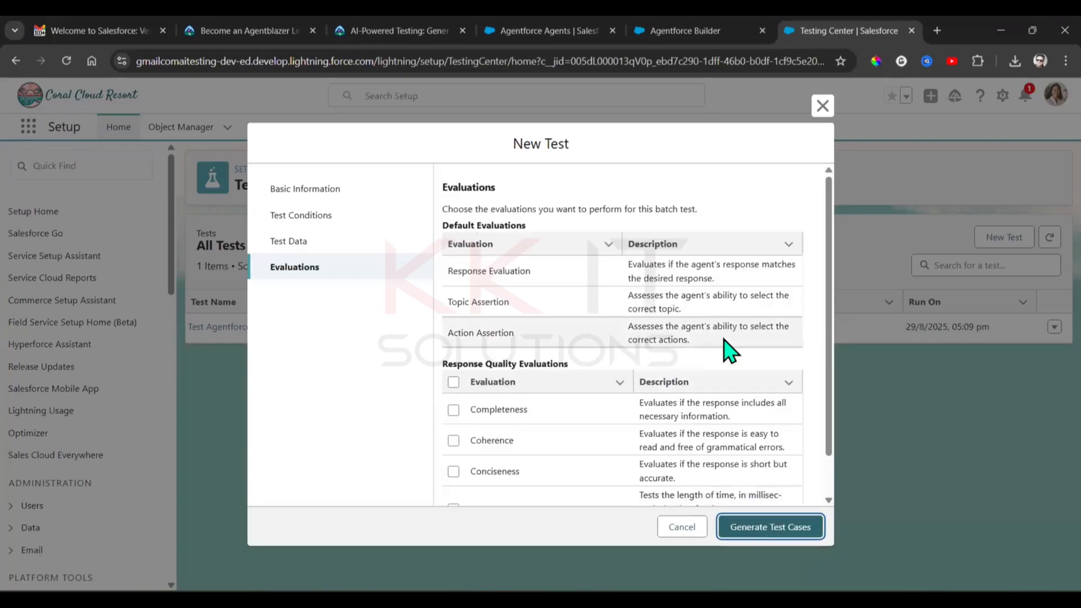
{"action": "scroll", "coordinate": [726, 345], "scroll_direction": "down", "scroll_amount": 2}
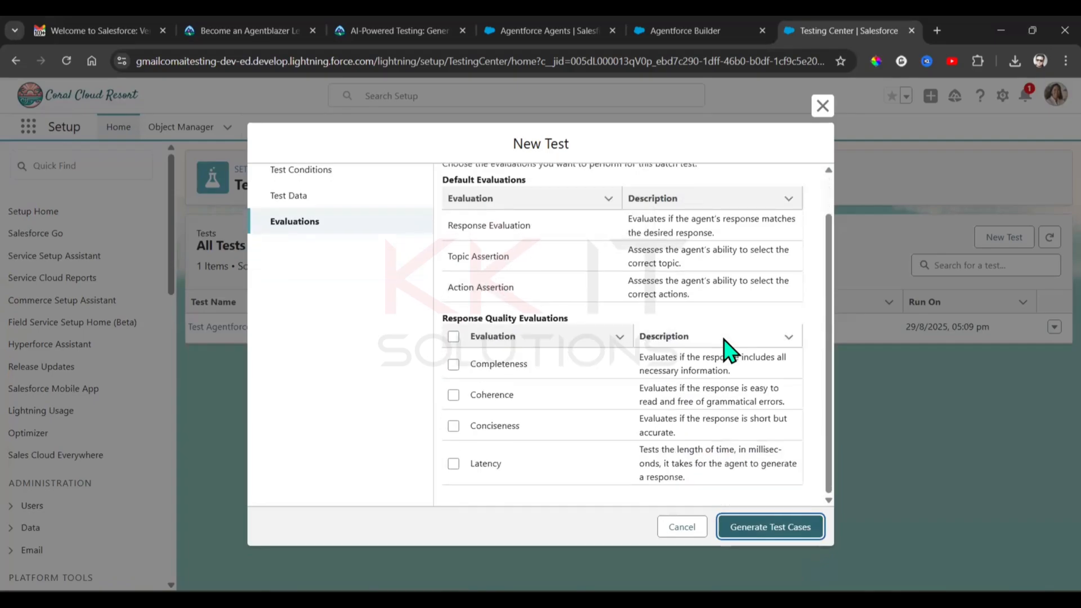
- Generate the test cases using only the default evaluations, and refresh the test page until they have been created
{"action": "scroll", "coordinate": [749, 372], "scroll_direction": "up", "scroll_amount": 2}
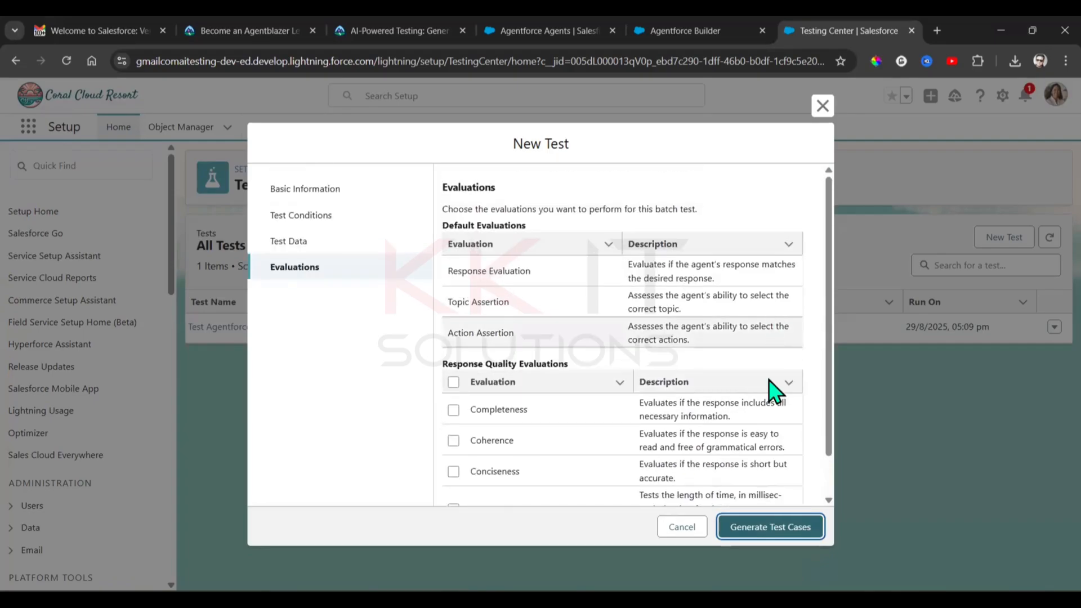
{"action": "left_click", "coordinate": [773, 526]}
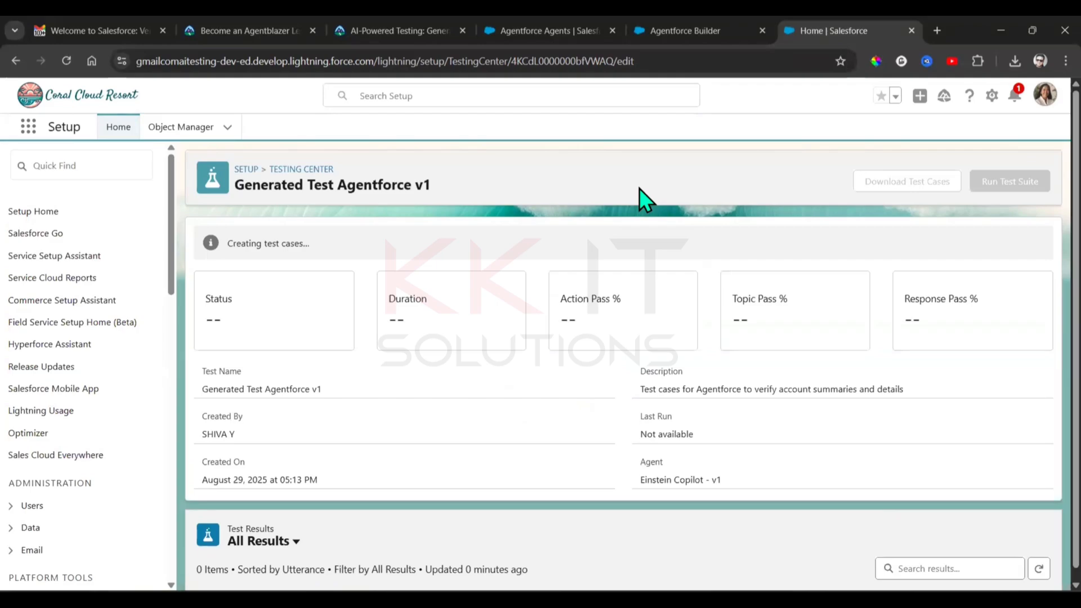
{"action": "left_click", "coordinate": [66, 61]}
{"action": "scroll", "coordinate": [806, 319], "scroll_direction": "down", "scroll_amount": 1}
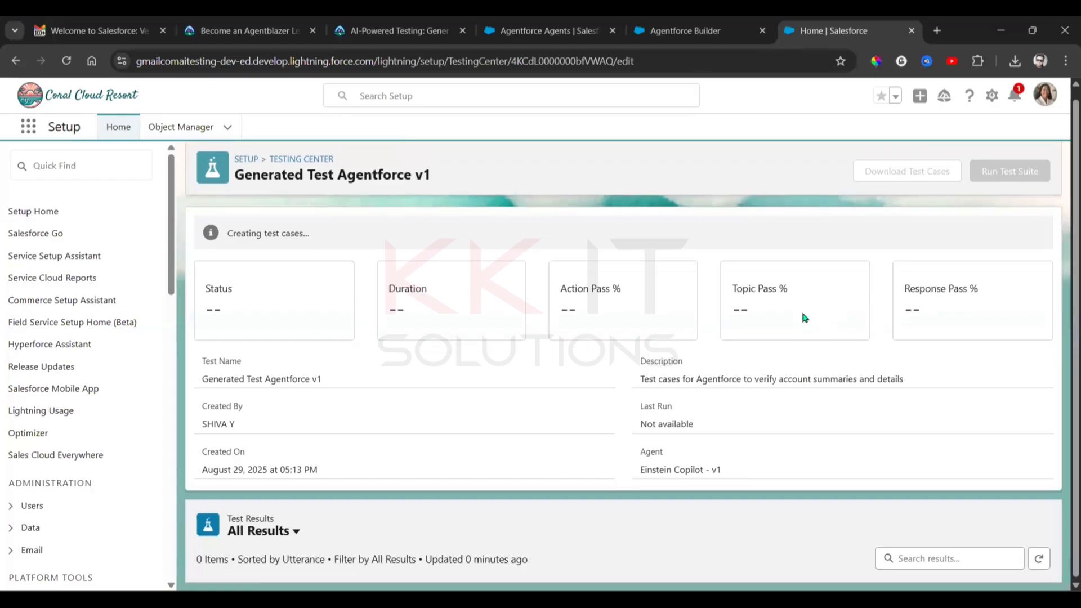
{"action": "scroll", "coordinate": [805, 318], "scroll_direction": "up", "scroll_amount": 1}
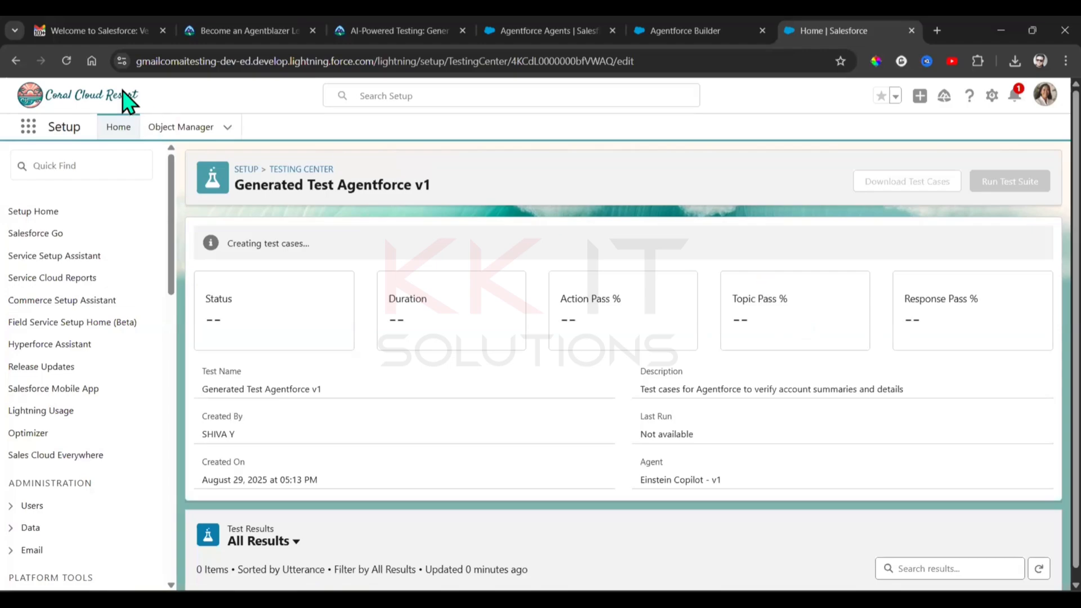
{"action": "left_click", "coordinate": [71, 71]}
{"action": "left_click", "coordinate": [1013, 97]}
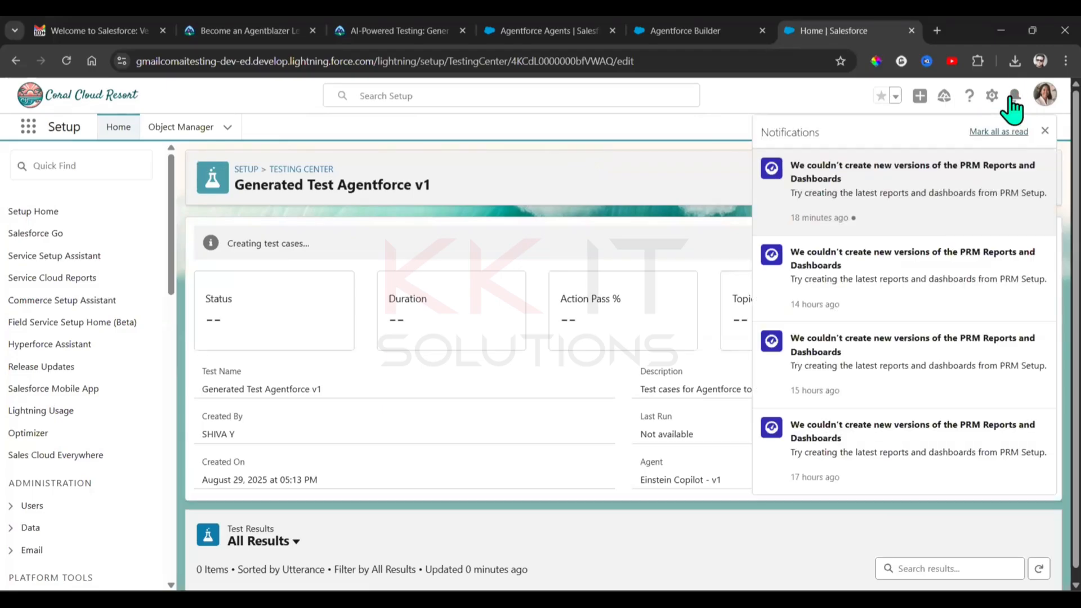
{"action": "left_click", "coordinate": [1013, 102]}
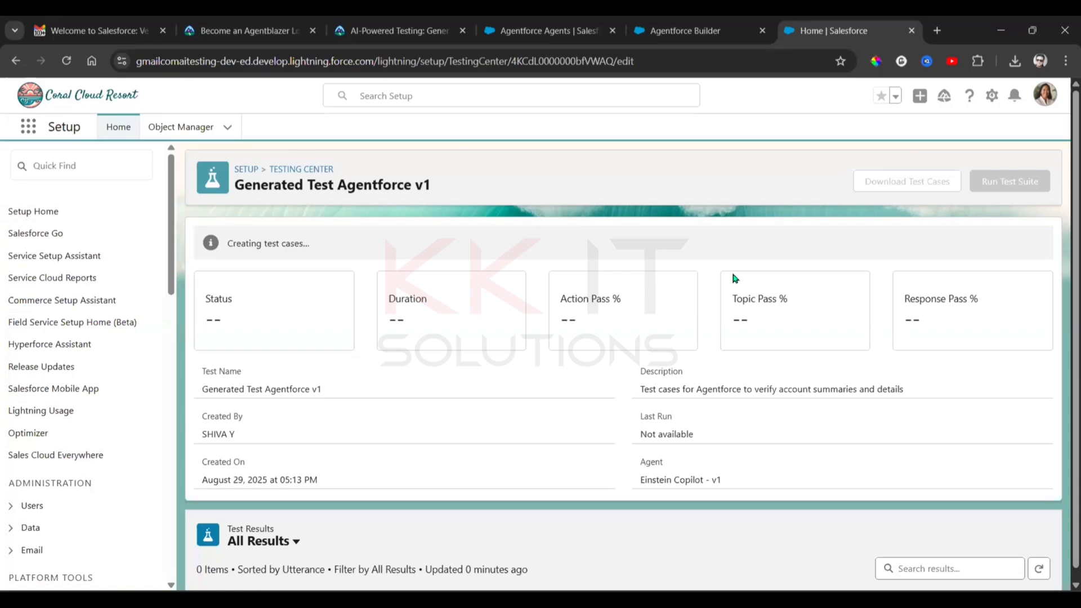
{"action": "left_click", "coordinate": [69, 63]}
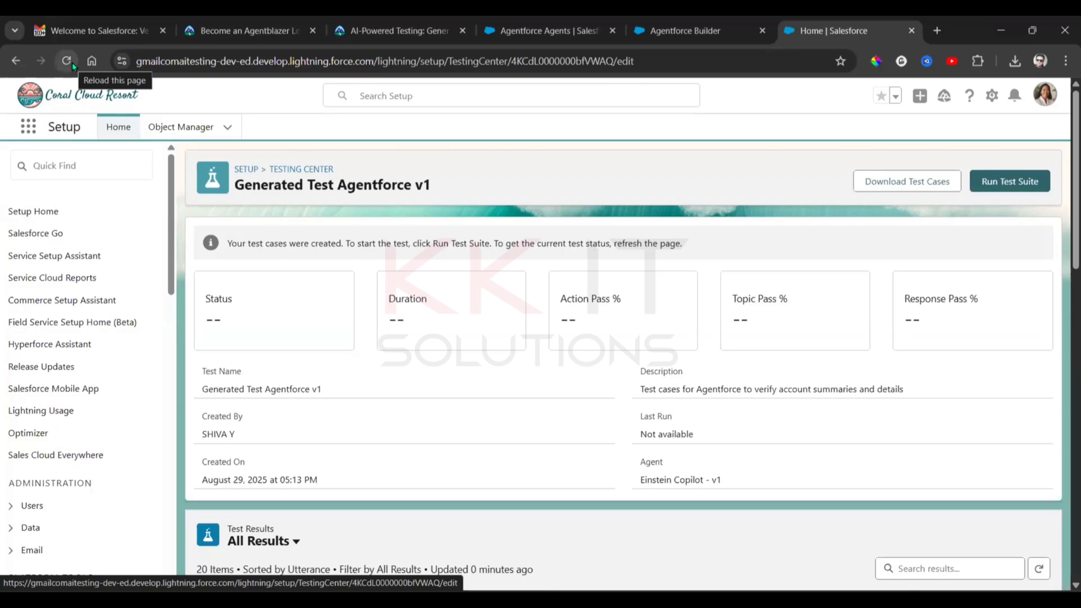
- Run the Generated Test Agentforce v1 suite and look over the utterances in its test results
{"action": "left_click", "coordinate": [1012, 191]}
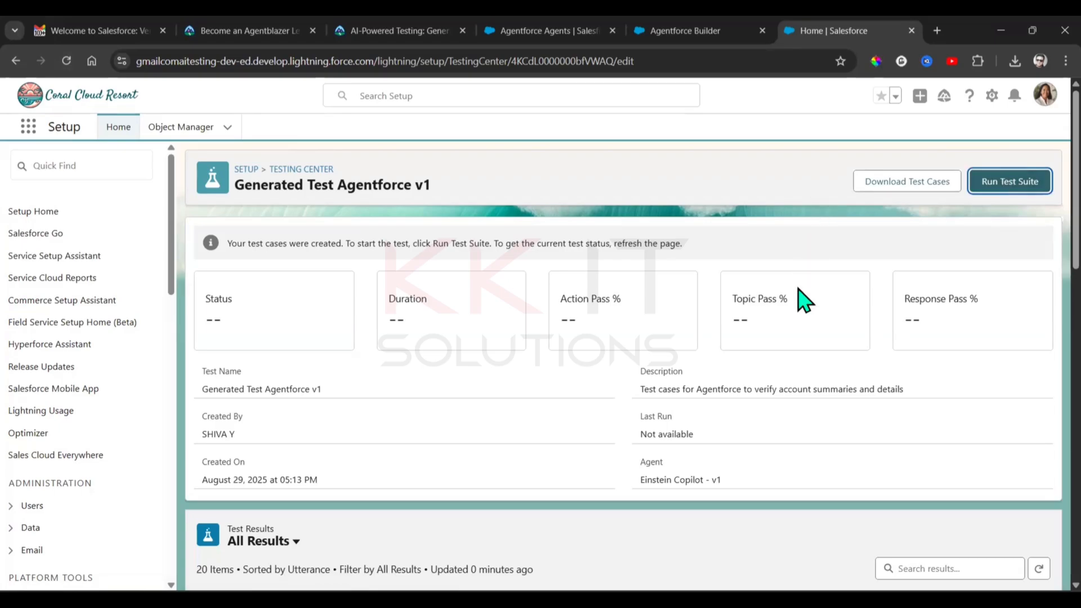
{"action": "scroll", "coordinate": [797, 297], "scroll_direction": "down", "scroll_amount": 5}
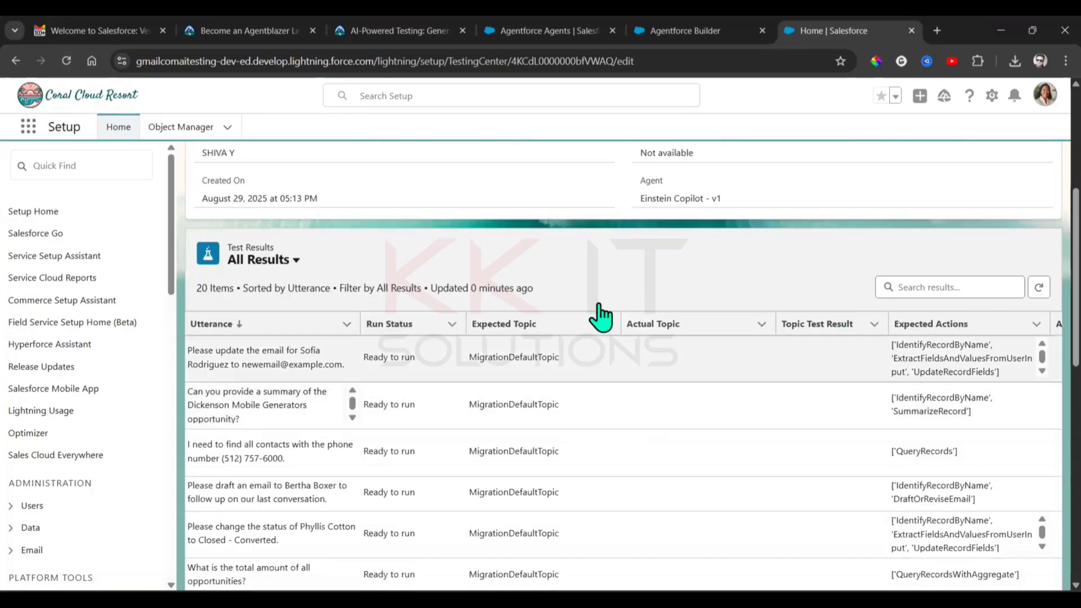
{"action": "scroll", "coordinate": [684, 379], "scroll_direction": "down", "scroll_amount": 1}
{"action": "scroll", "coordinate": [685, 380], "scroll_direction": "down", "scroll_amount": 7}
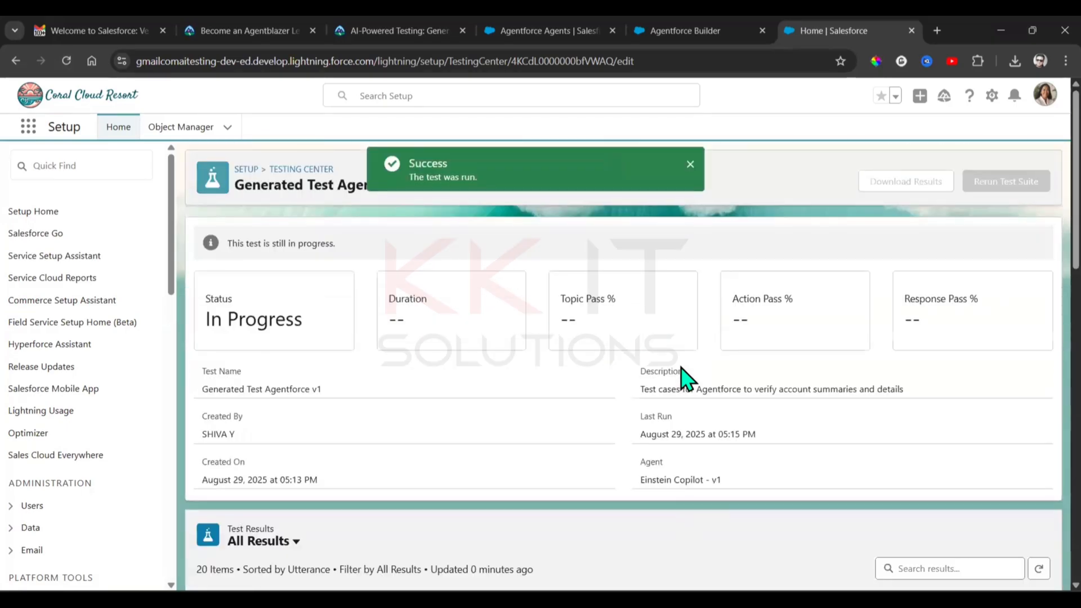
{"action": "scroll", "coordinate": [684, 380], "scroll_direction": "down", "scroll_amount": 6}
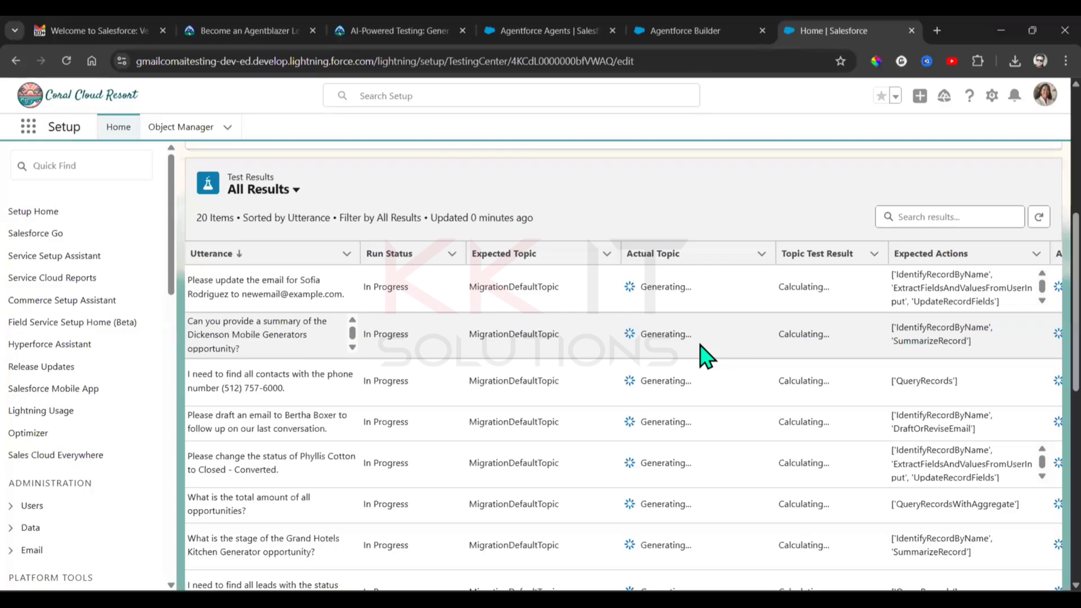
{"action": "scroll", "coordinate": [707, 354], "scroll_direction": "up", "scroll_amount": 5}
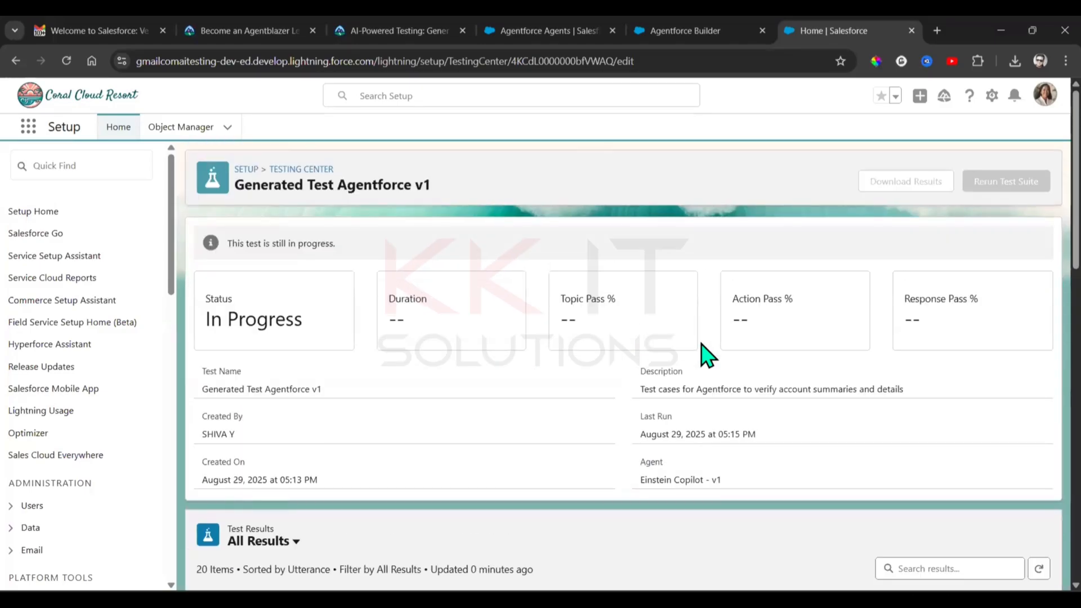
{"action": "scroll", "coordinate": [707, 355], "scroll_direction": "down", "scroll_amount": 12}
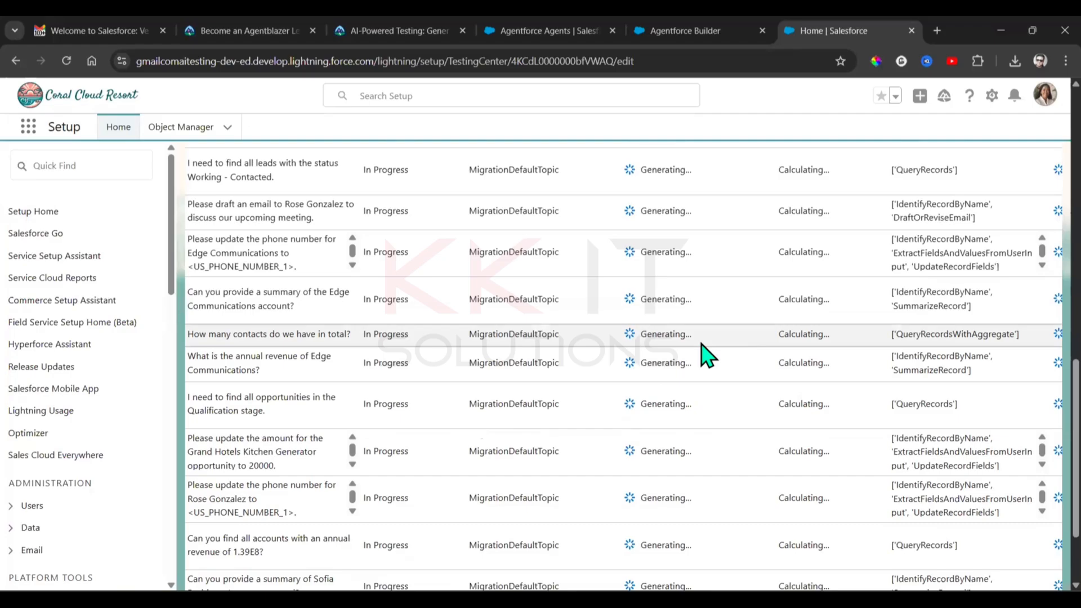
{"action": "scroll", "coordinate": [708, 355], "scroll_direction": "up", "scroll_amount": 10}
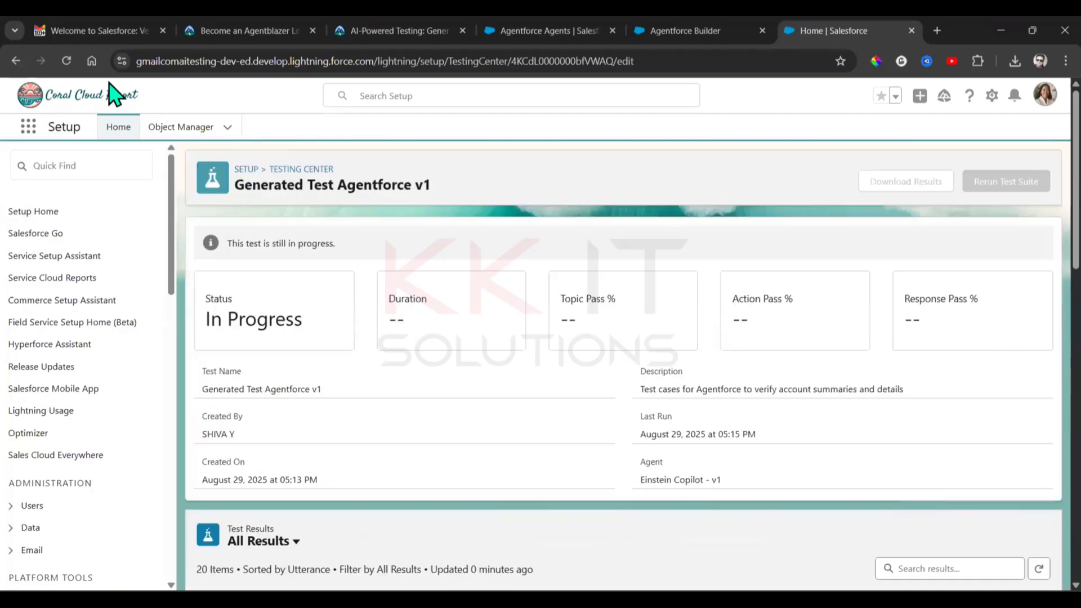
- Refresh the test page and check the run status and topic result of each utterance
{"action": "left_click", "coordinate": [67, 61]}
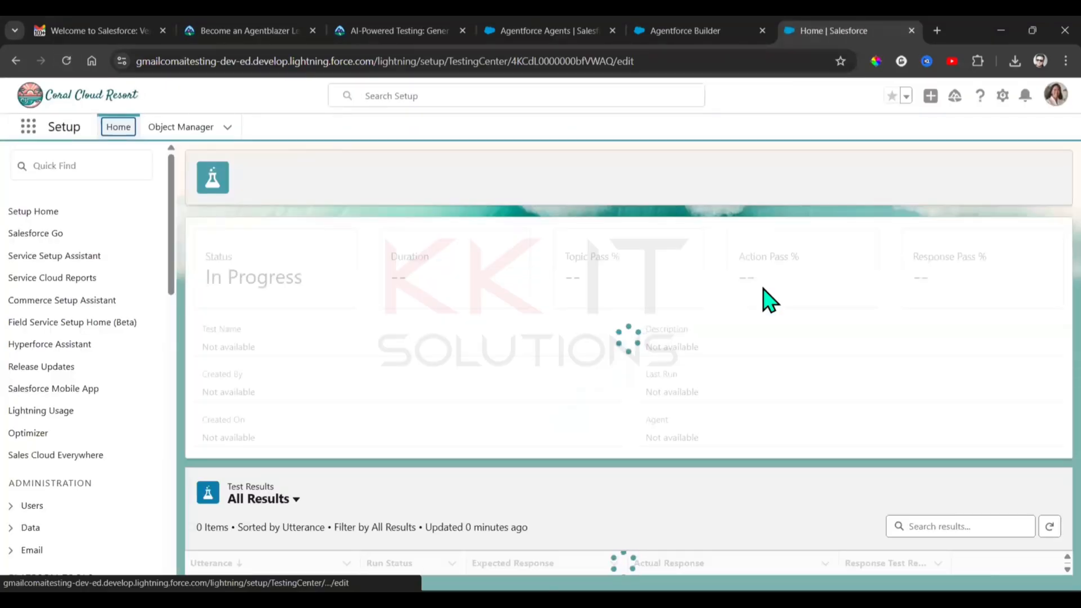
{"action": "scroll", "coordinate": [768, 299], "scroll_direction": "down", "scroll_amount": 3}
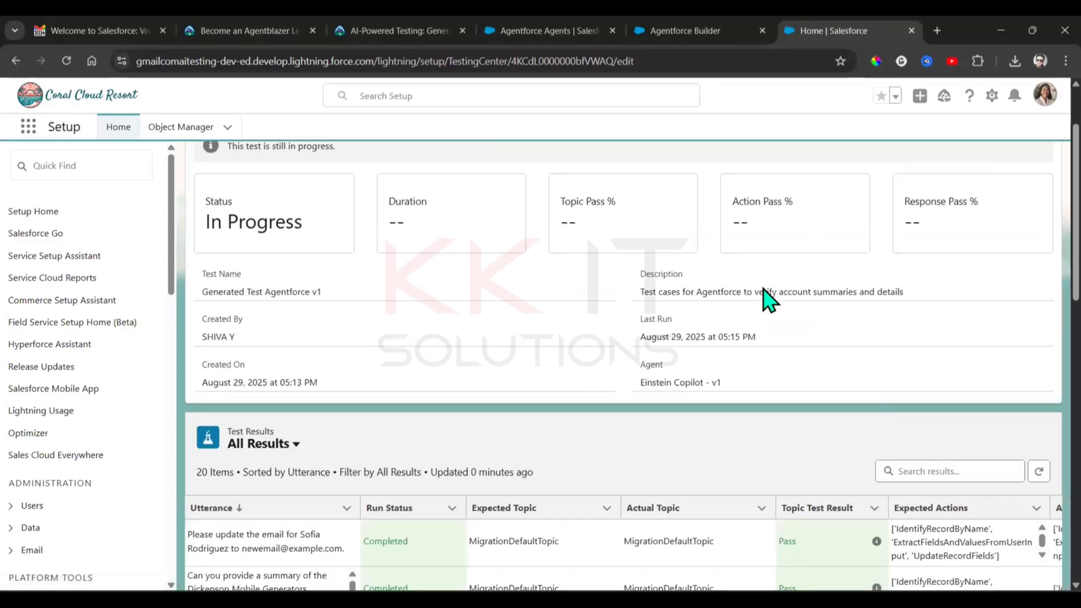
{"action": "scroll", "coordinate": [768, 298], "scroll_direction": "down", "scroll_amount": 4}
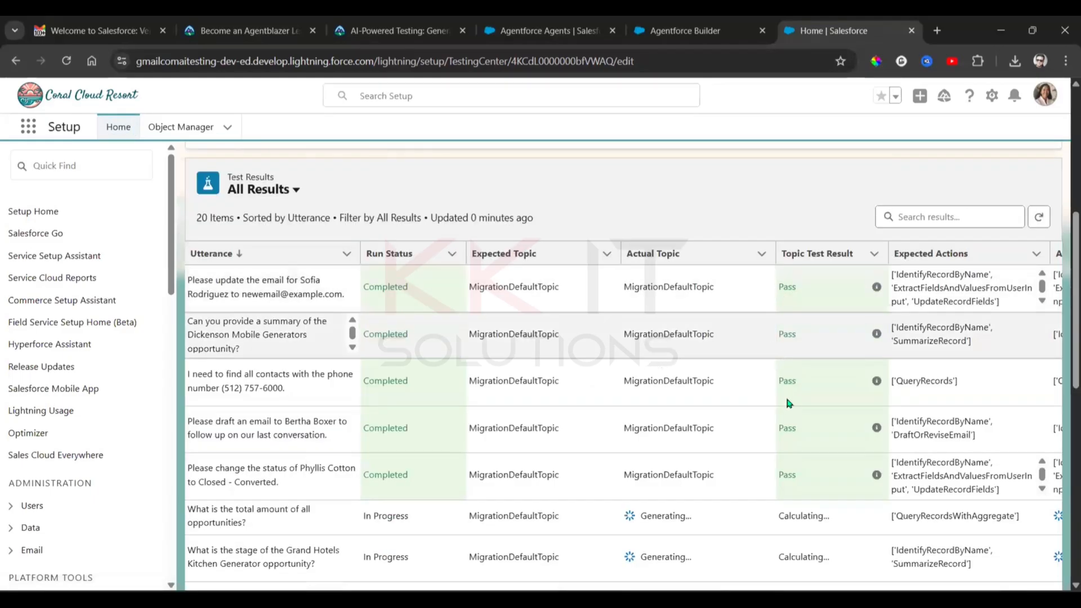
{"action": "scroll", "coordinate": [788, 406], "scroll_direction": "down", "scroll_amount": 5}
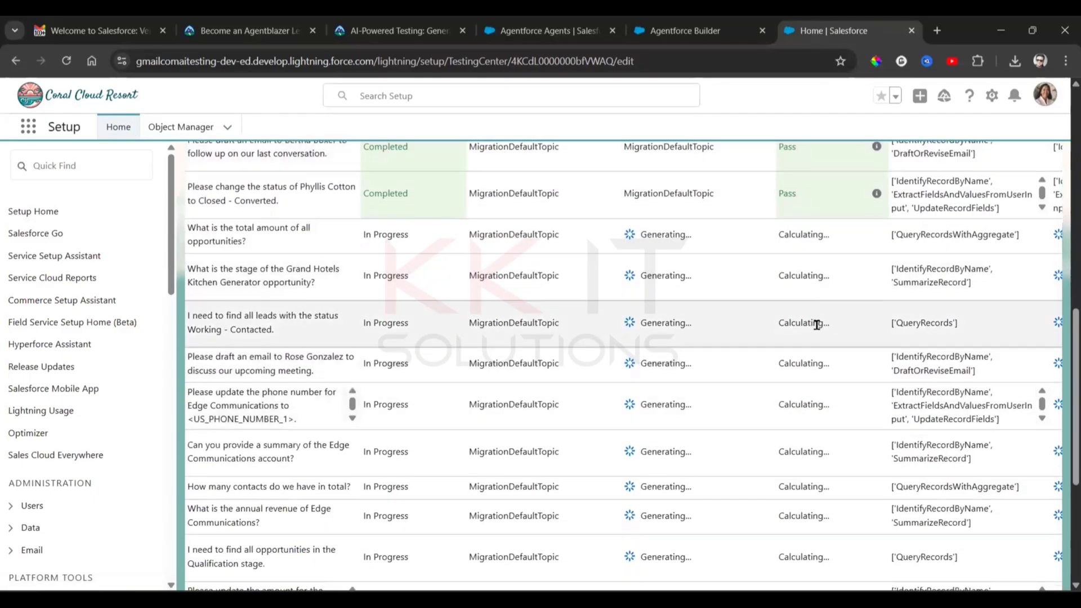
{"action": "scroll", "coordinate": [789, 434], "scroll_direction": "down", "scroll_amount": 5}
{"action": "scroll", "coordinate": [825, 500], "scroll_direction": "up", "scroll_amount": 9}
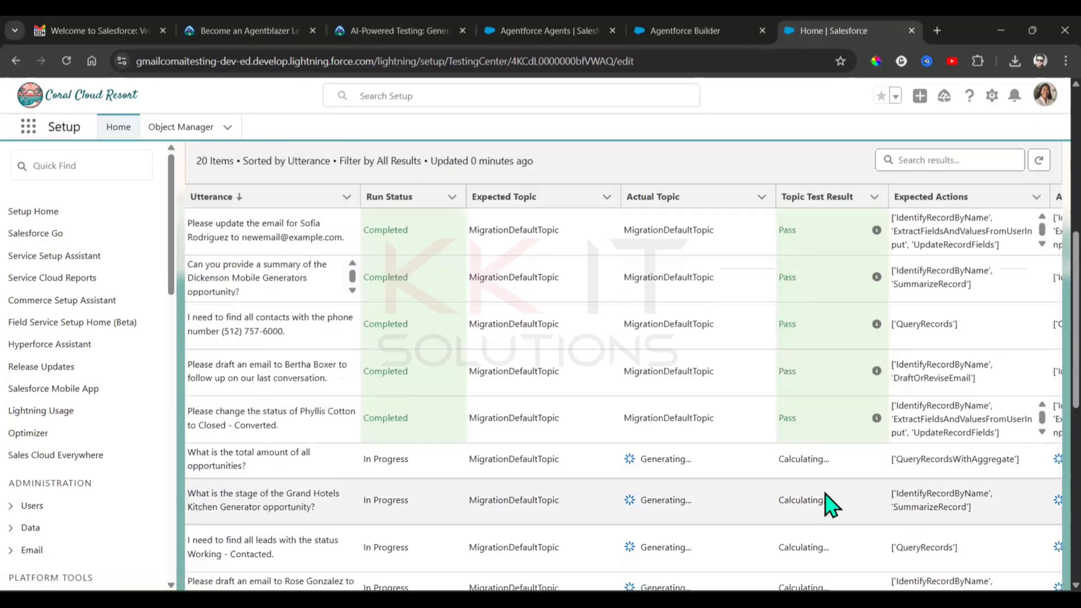
{"action": "scroll", "coordinate": [831, 504], "scroll_direction": "up", "scroll_amount": 7}
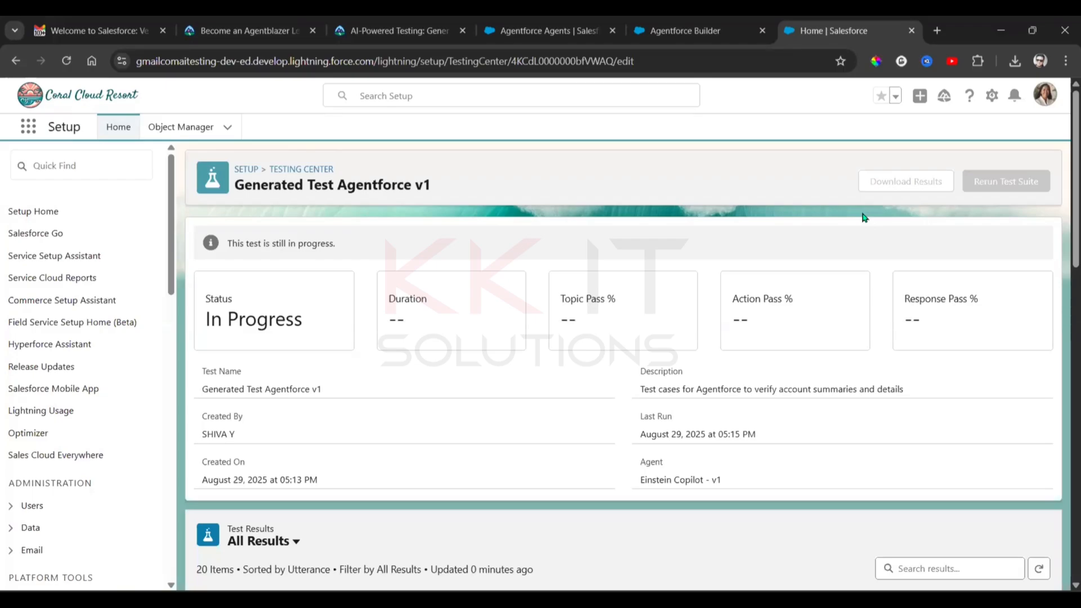
- Keep refreshing the test page until the whole suite has finished, checking the remaining utterances between refreshes
{"action": "left_click", "coordinate": [66, 61]}
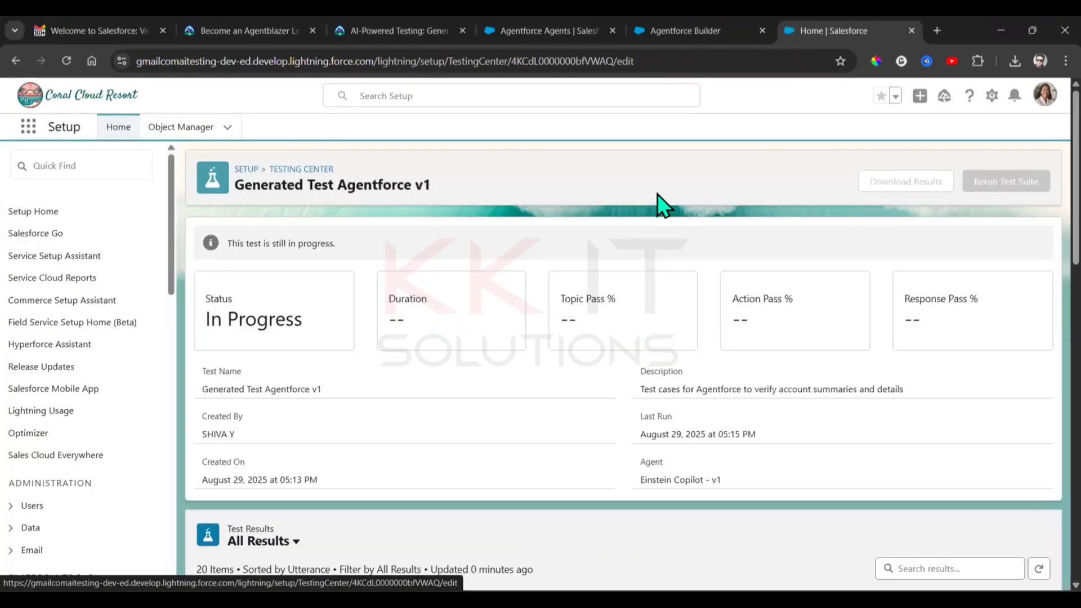
{"action": "scroll", "coordinate": [740, 254], "scroll_direction": "down", "scroll_amount": 5}
{"action": "scroll", "coordinate": [740, 255], "scroll_direction": "down", "scroll_amount": 10}
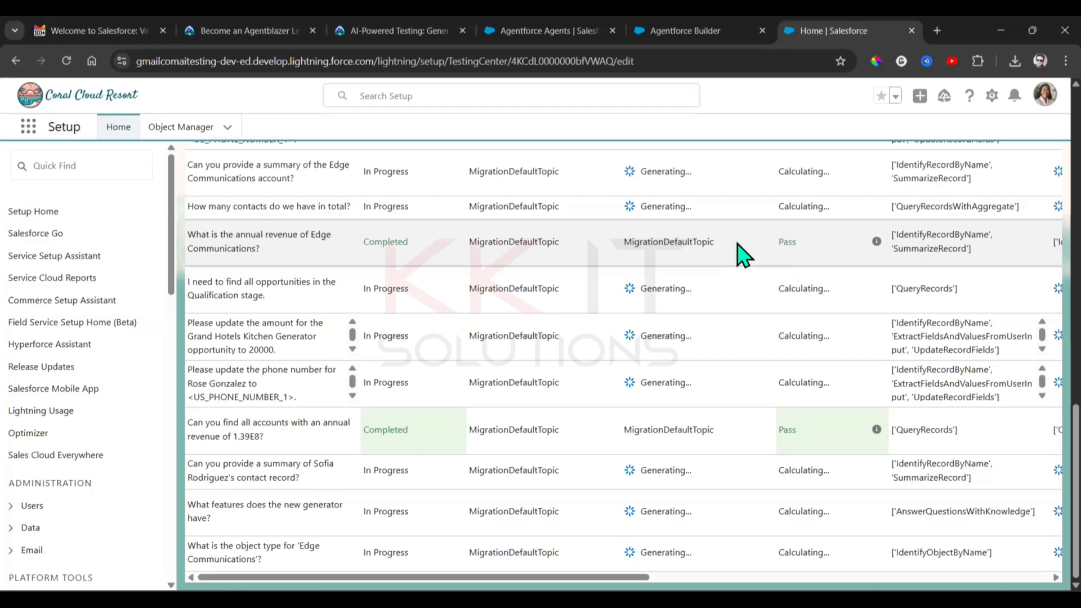
{"action": "scroll", "coordinate": [741, 254], "scroll_direction": "up", "scroll_amount": 10}
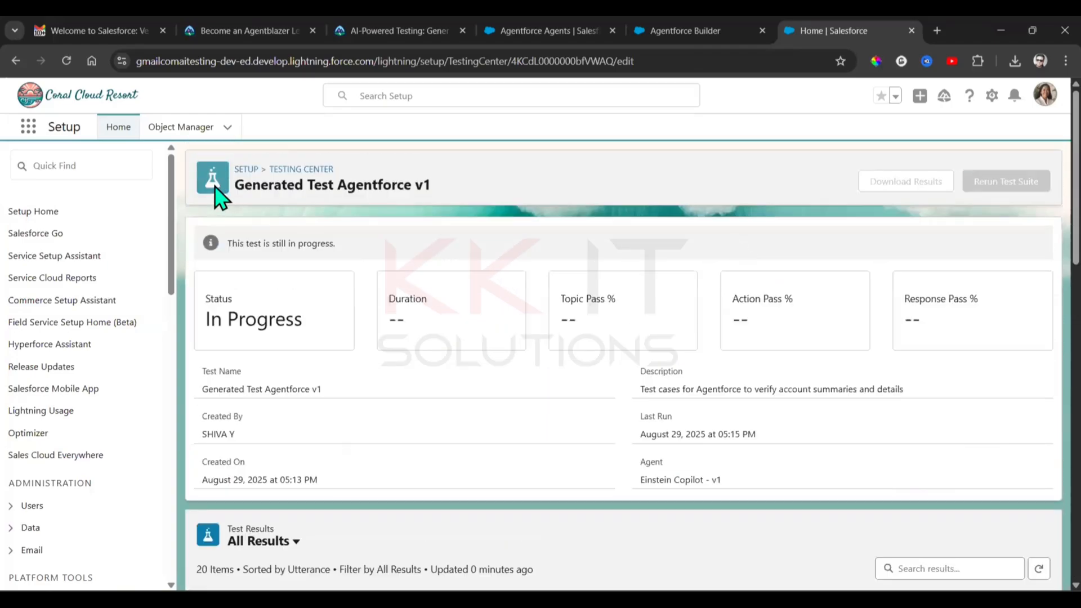
{"action": "left_click", "coordinate": [62, 61]}
{"action": "scroll", "coordinate": [545, 535], "scroll_direction": "down", "scroll_amount": 9}
{"action": "scroll", "coordinate": [549, 541], "scroll_direction": "down", "scroll_amount": 8}
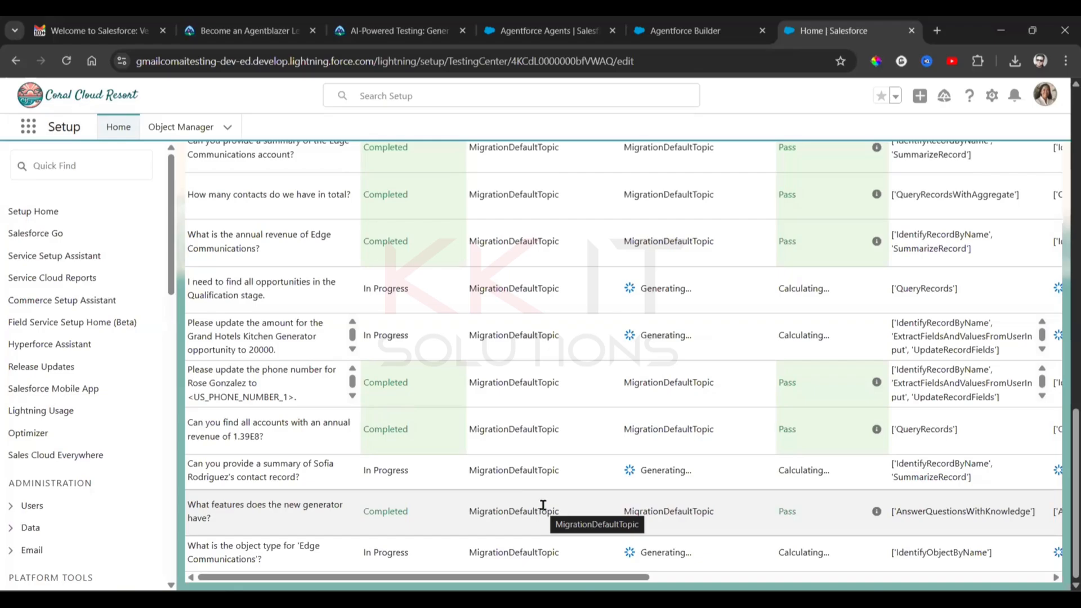
{"action": "scroll", "coordinate": [387, 338], "scroll_direction": "up", "scroll_amount": 15}
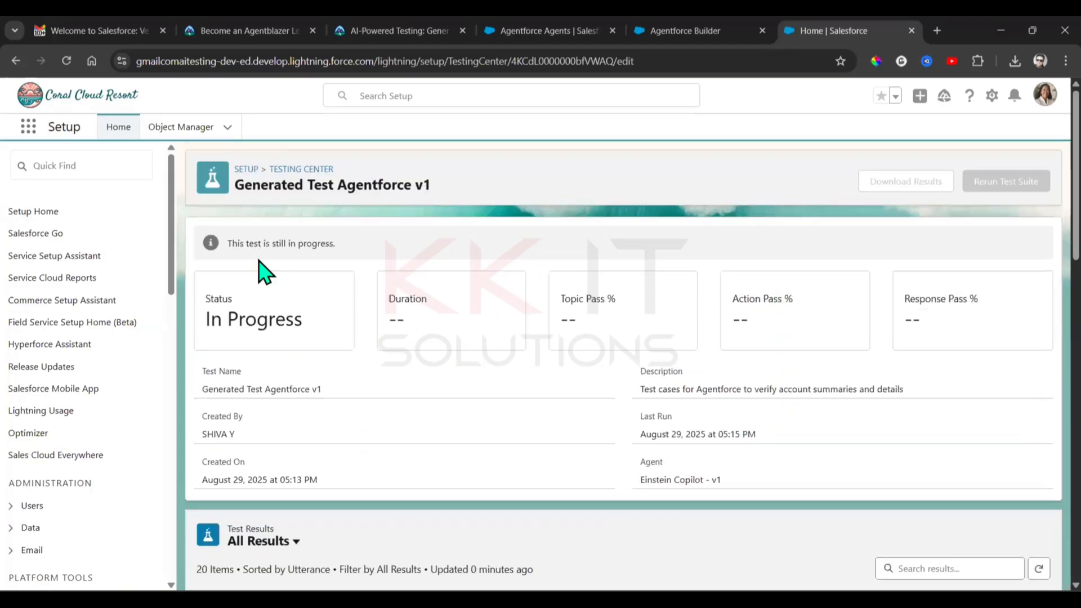
{"action": "left_click", "coordinate": [66, 62]}
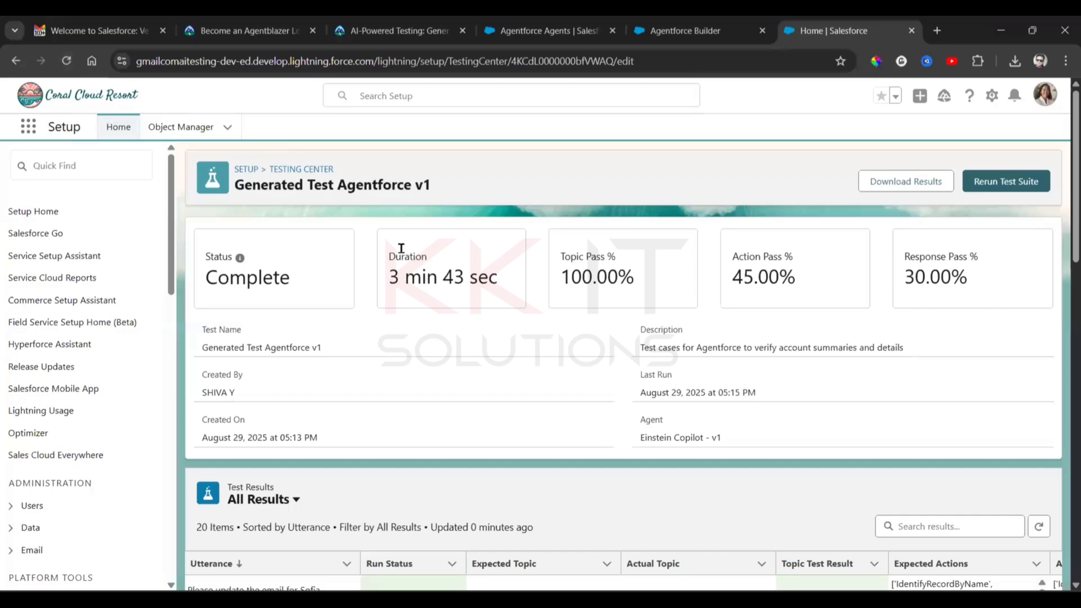
- Download the results of Generated Test Agentforce v1 and review the run status and topic result of its test cases
{"action": "left_click", "coordinate": [917, 188]}
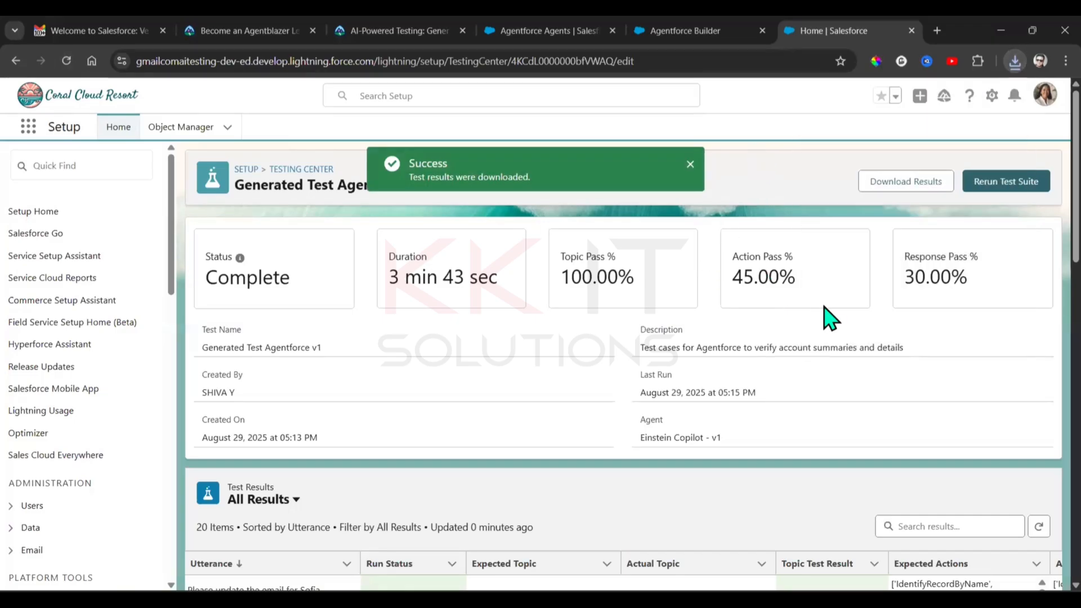
{"action": "scroll", "coordinate": [828, 318], "scroll_direction": "down", "scroll_amount": 15}
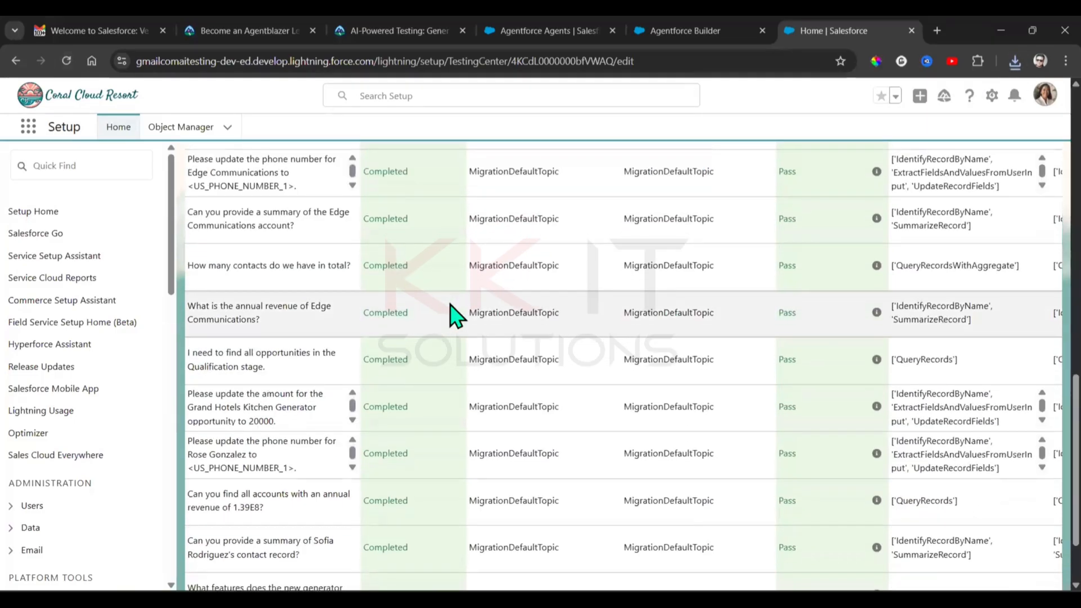
{"action": "scroll", "coordinate": [874, 326], "scroll_direction": "down", "scroll_amount": 2}
{"action": "scroll", "coordinate": [825, 488], "scroll_direction": "up", "scroll_amount": 8}
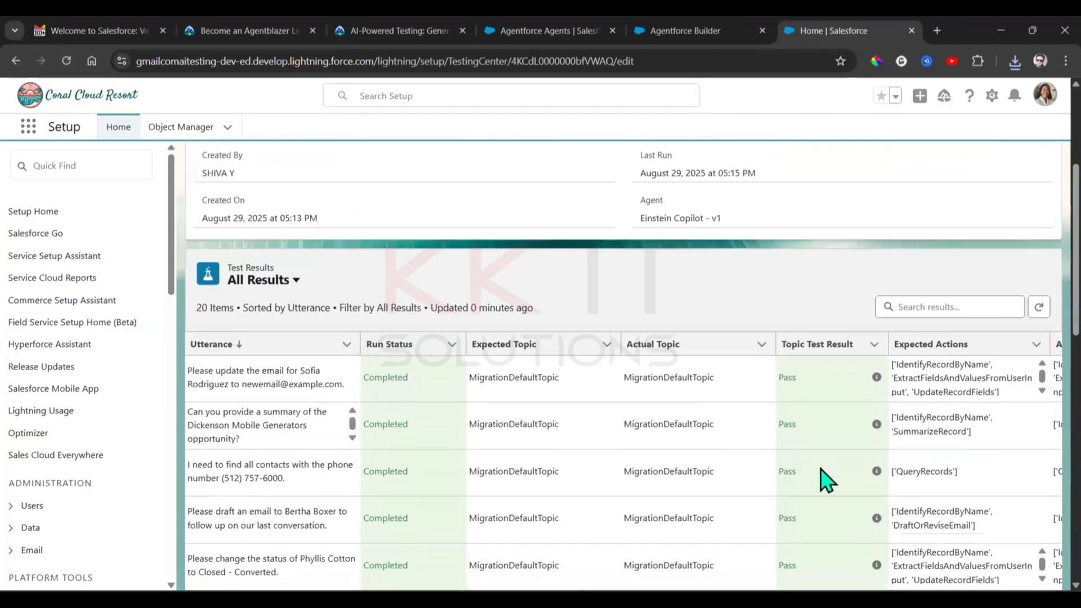
{"action": "scroll", "coordinate": [826, 482], "scroll_direction": "up", "scroll_amount": 3}
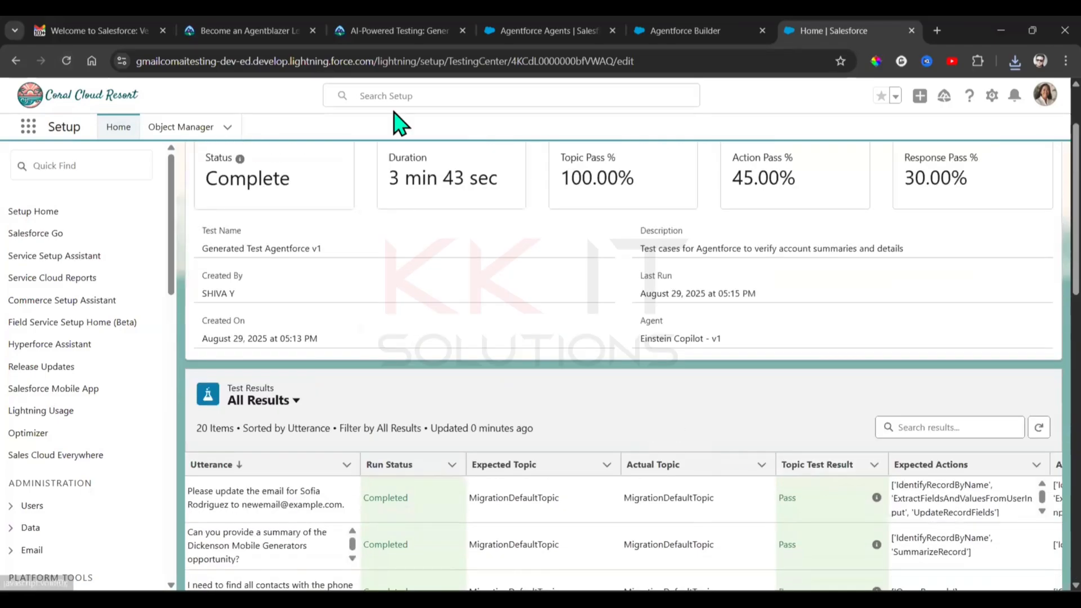
- Return to the Use AI to Generate Tests unit in Trailhead and check its 500-point challenge
{"action": "left_click", "coordinate": [408, 25]}
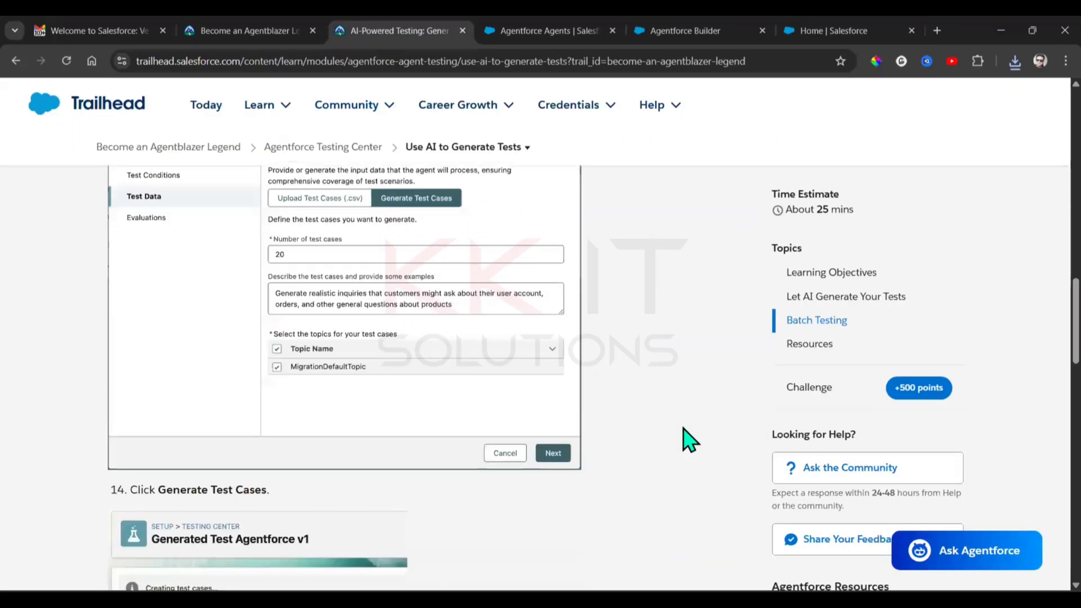
{"action": "scroll", "coordinate": [687, 436], "scroll_direction": "down", "scroll_amount": 20}
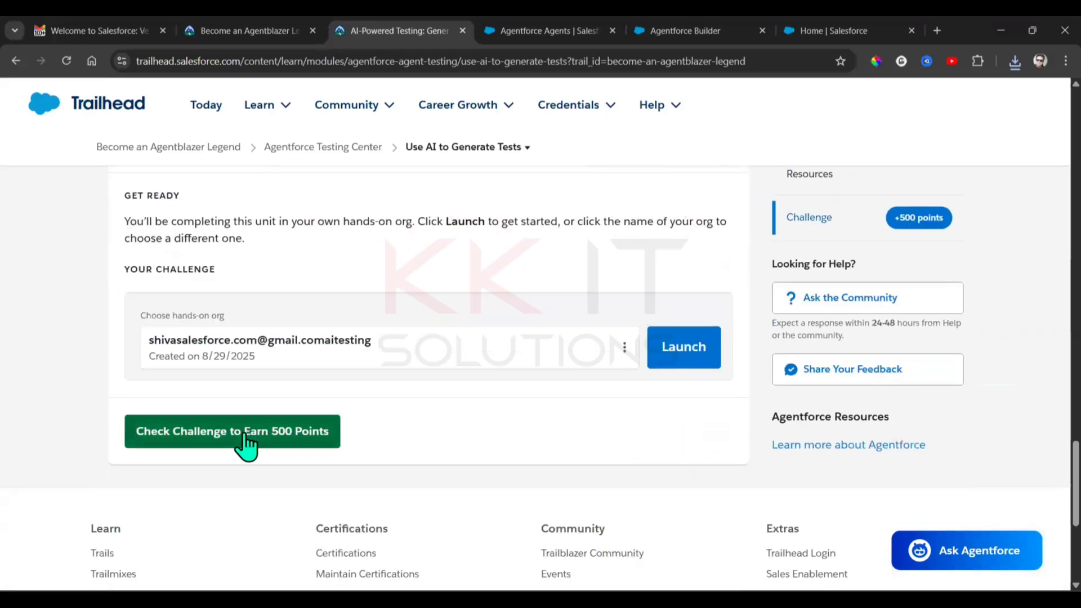
{"action": "left_click", "coordinate": [245, 436]}
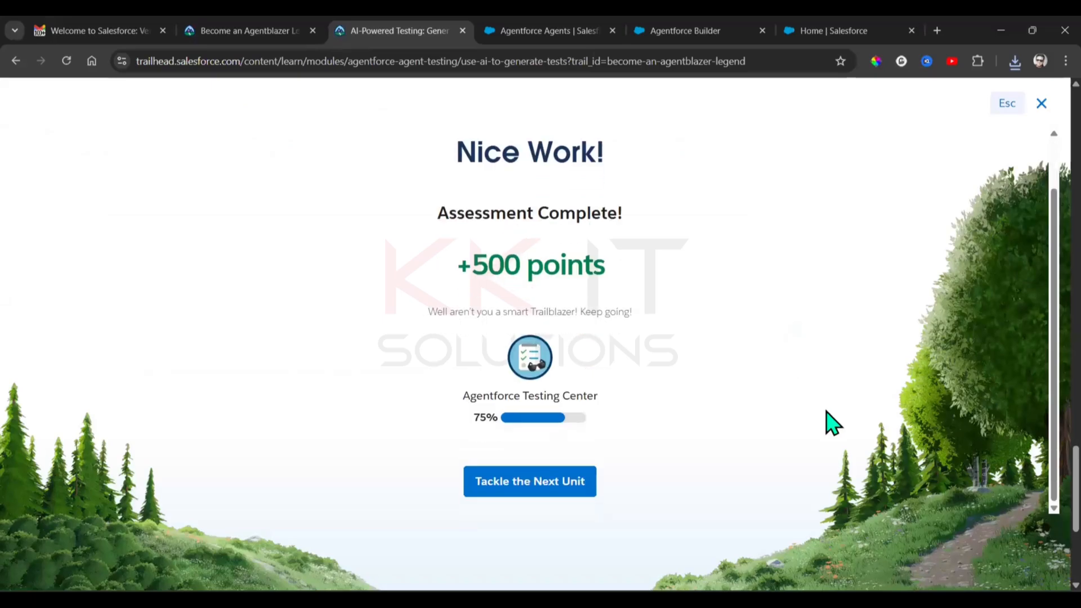
- Continue to the next unit, View Test Results, and skim its Working with Test Results section
{"action": "left_click", "coordinate": [583, 493]}
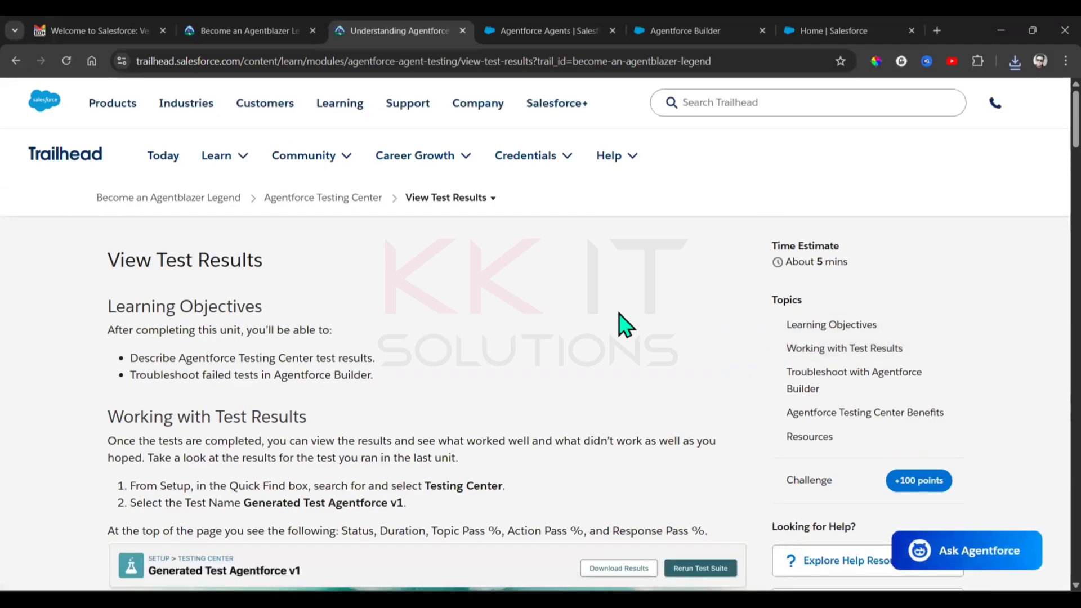
{"action": "scroll", "coordinate": [617, 323], "scroll_direction": "down", "scroll_amount": 15}
{"action": "scroll", "coordinate": [617, 318], "scroll_direction": "down", "scroll_amount": 7}
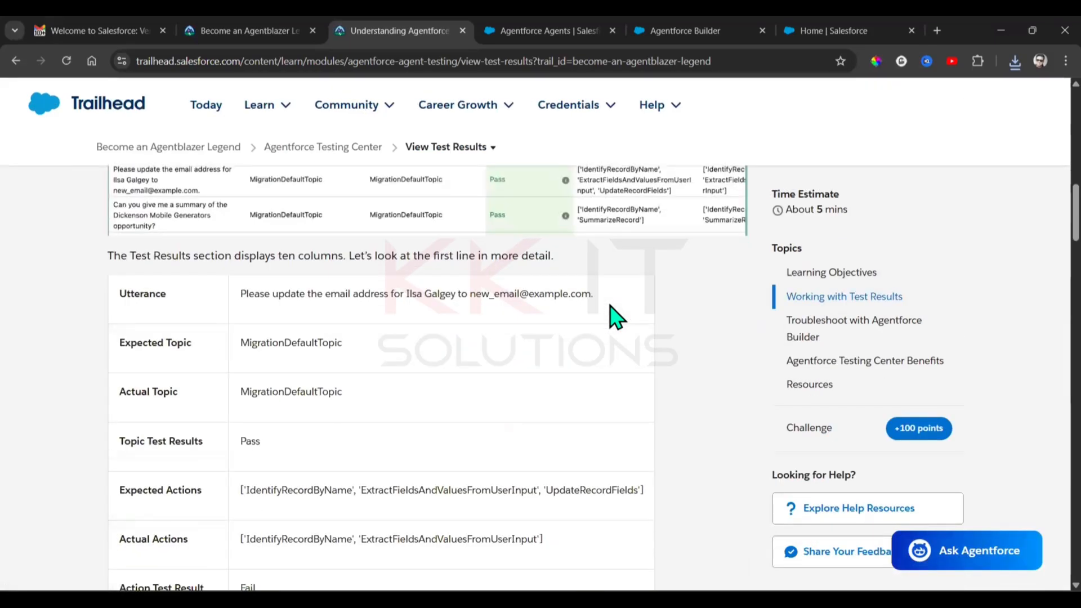
- Skim the rest of the View Test Results unit and answer quiz question 1 about Actual Actions with "The actions the agent ran"
{"action": "scroll", "coordinate": [618, 318], "scroll_direction": "down", "scroll_amount": 6}
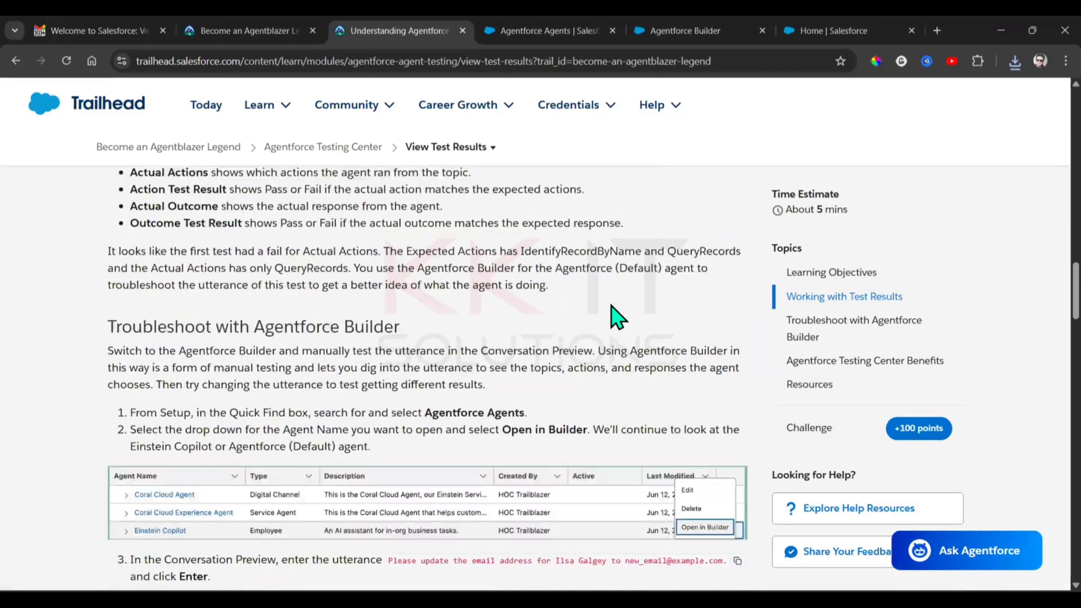
{"action": "scroll", "coordinate": [618, 318], "scroll_direction": "down", "scroll_amount": 3}
{"action": "scroll", "coordinate": [617, 318], "scroll_direction": "down", "scroll_amount": 10}
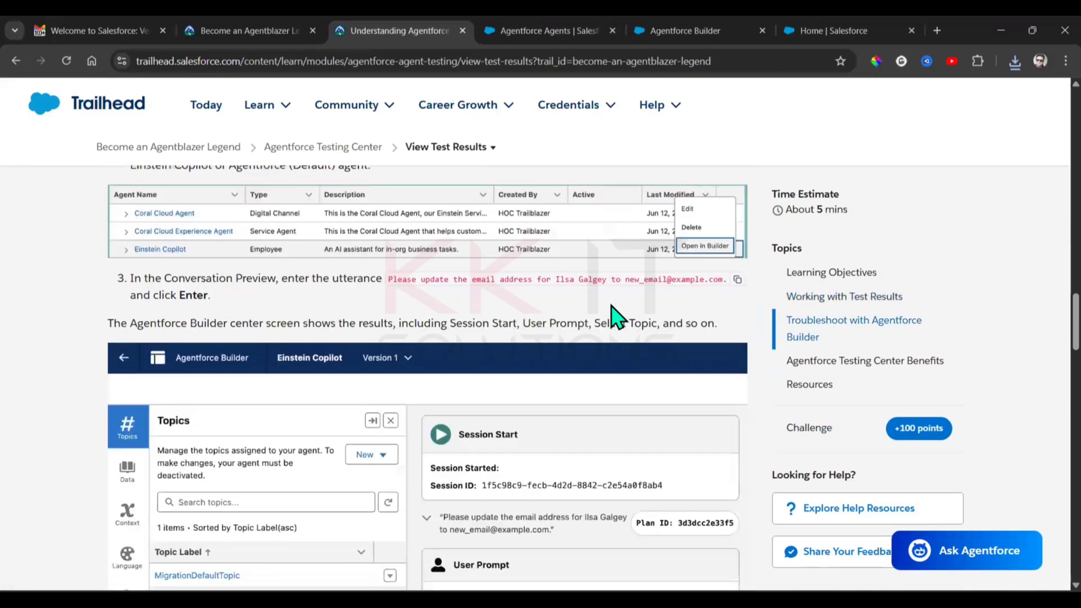
{"action": "scroll", "coordinate": [618, 319], "scroll_direction": "down", "scroll_amount": 10}
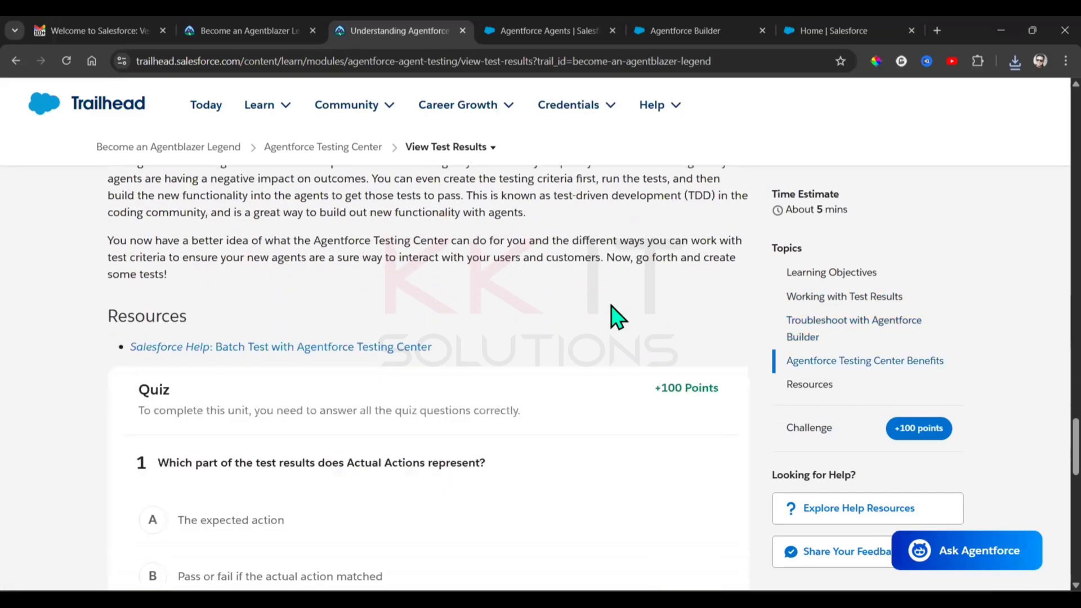
{"action": "scroll", "coordinate": [618, 318], "scroll_direction": "down", "scroll_amount": 3}
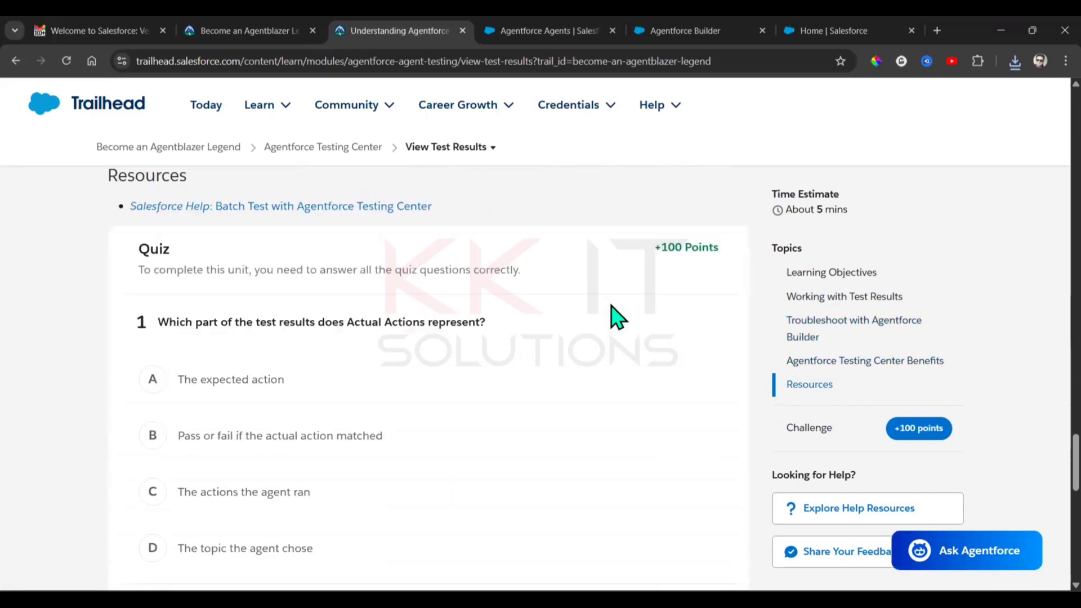
{"action": "scroll", "coordinate": [617, 318], "scroll_direction": "down", "scroll_amount": 1}
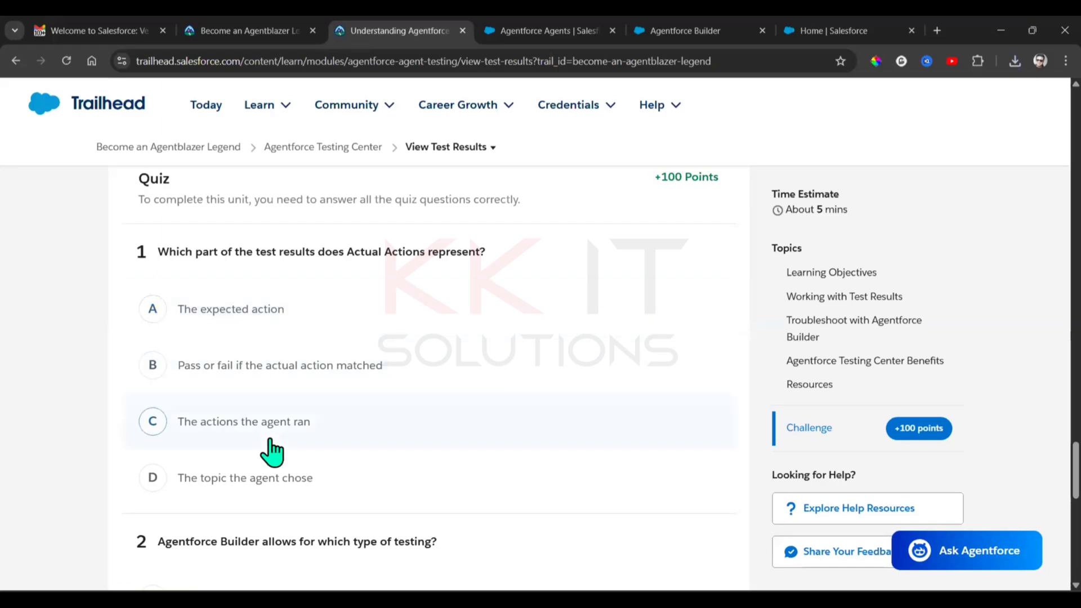
{"action": "left_click", "coordinate": [583, 422]}
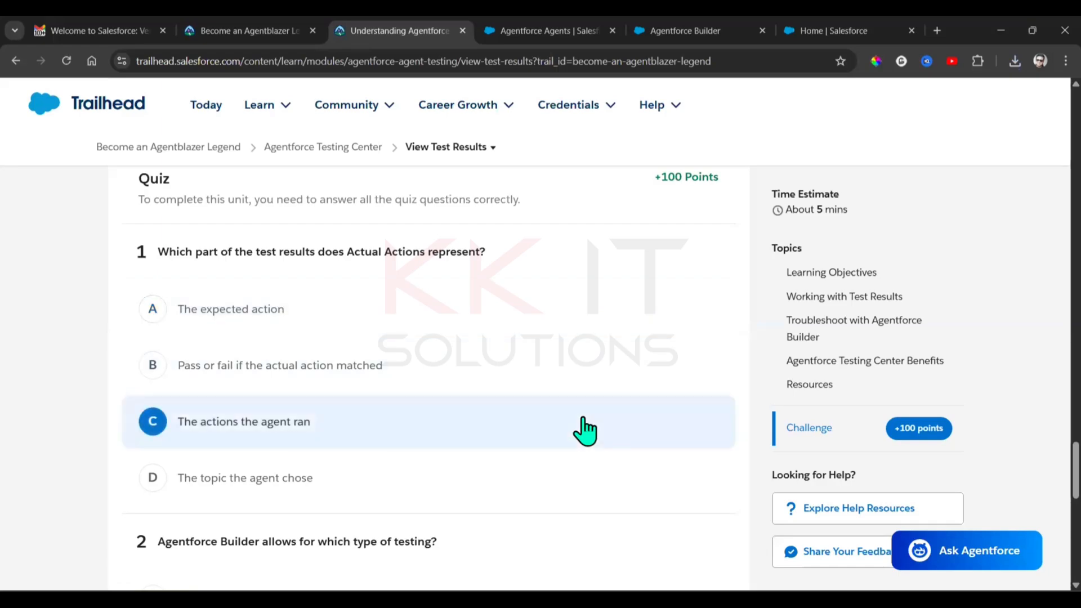
- Answer question 2 about the testing type Agentforce Builder allows with "Manual testing" and submit the 100-point quiz for checking
{"action": "scroll", "coordinate": [639, 348], "scroll_direction": "down", "scroll_amount": 5}
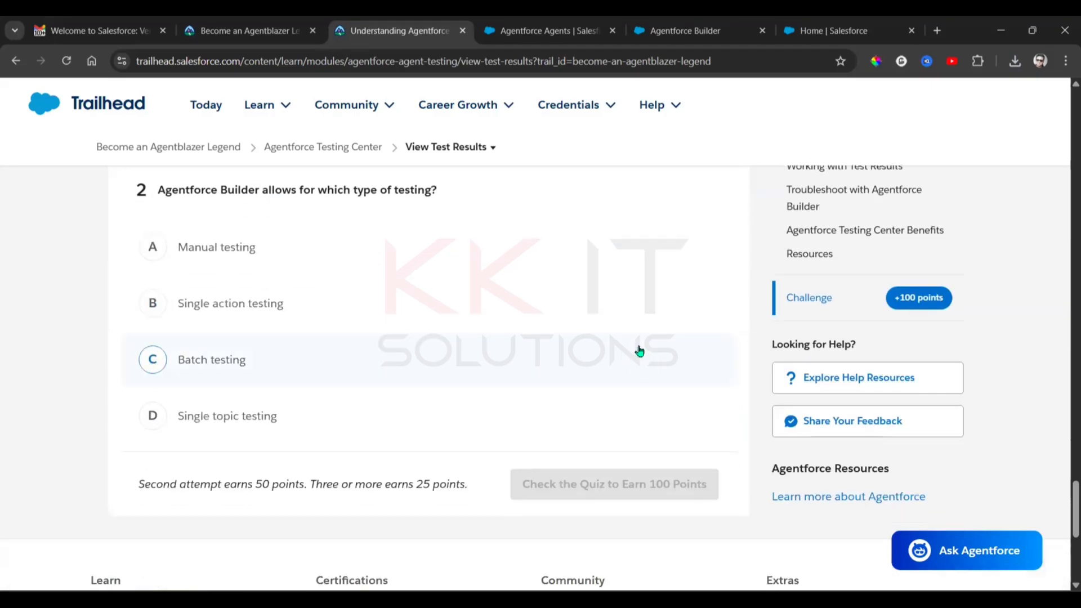
{"action": "left_click", "coordinate": [703, 280]}
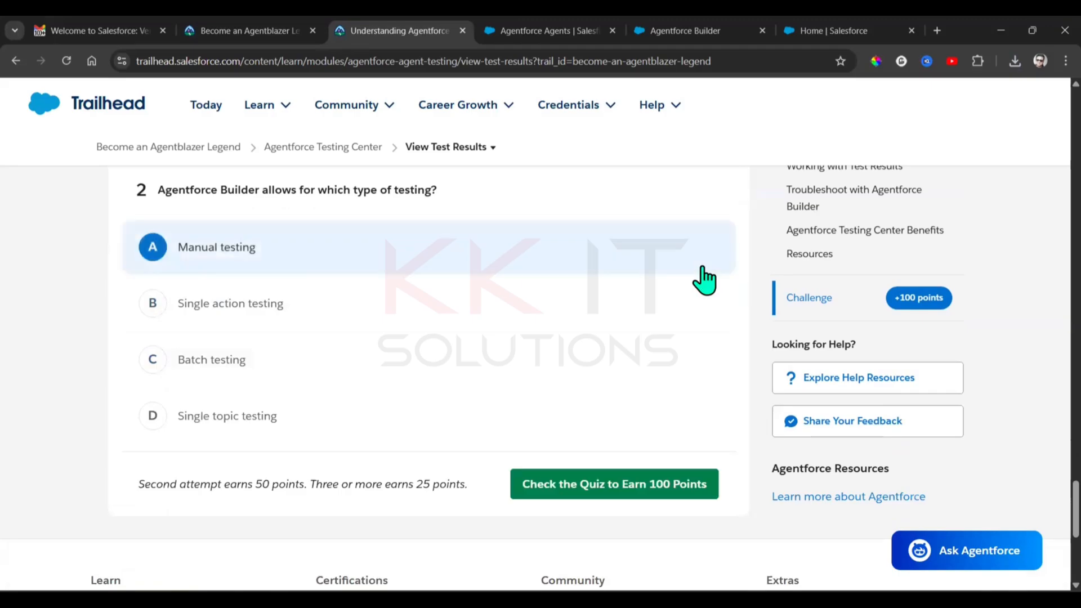
{"action": "left_click", "coordinate": [626, 496]}
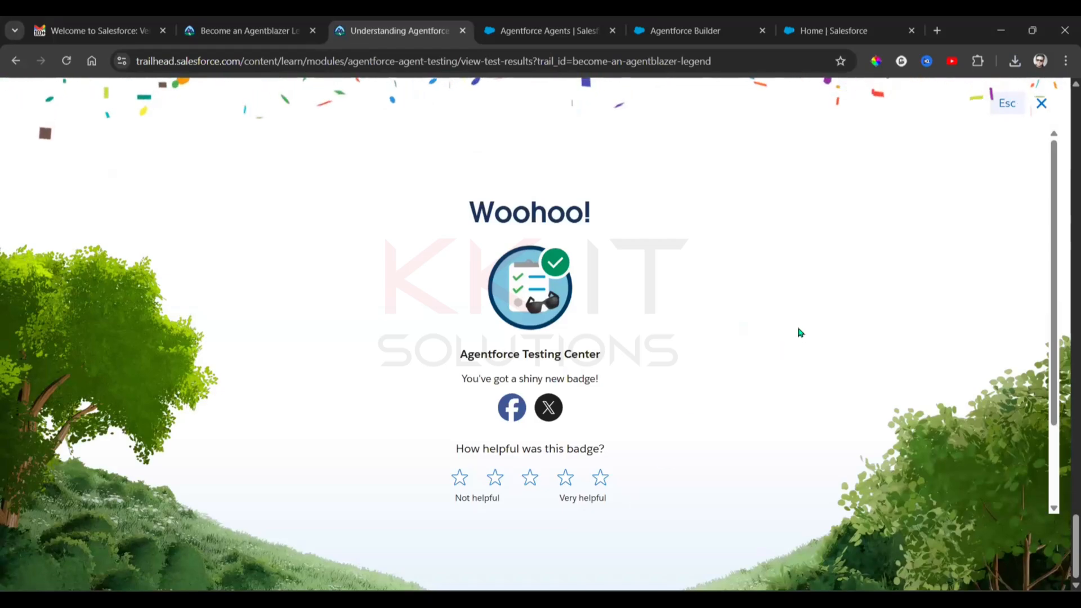
{"action": "scroll", "coordinate": [700, 316], "scroll_direction": "down", "scroll_amount": 2}
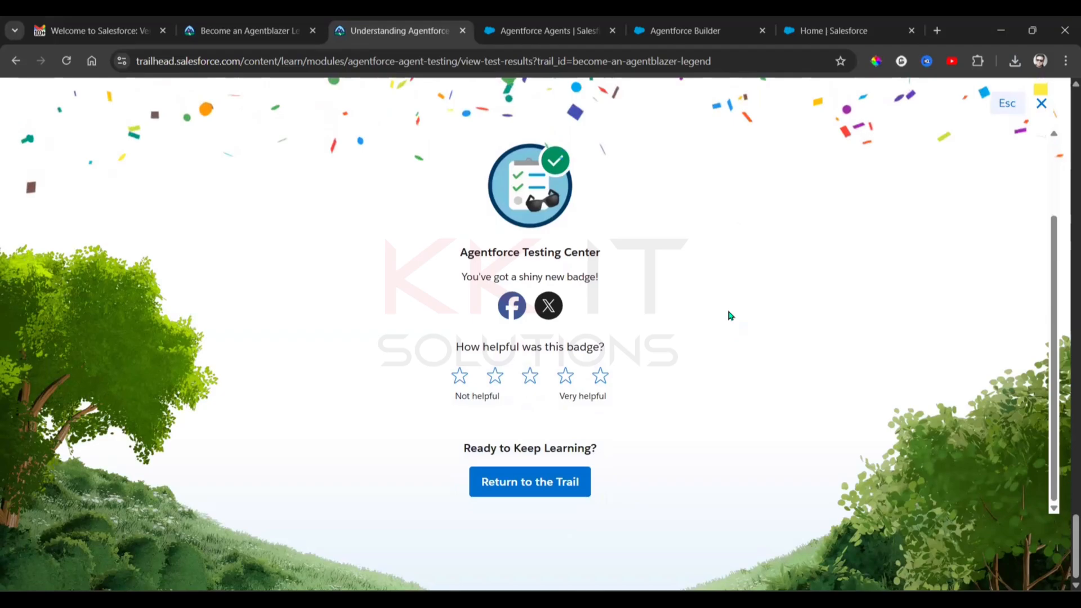